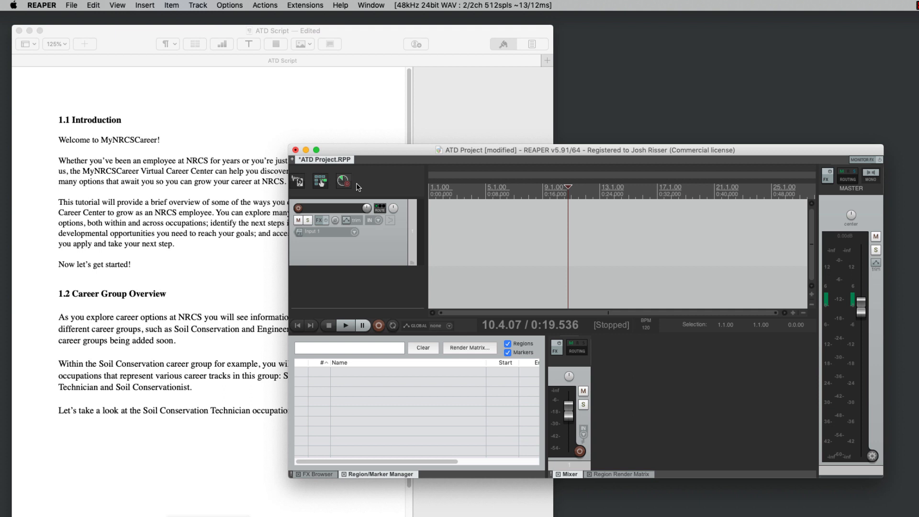
# Look through the preference categories, choose AG06/AG03 as the audio device, and apply the device settings.
pyautogui.click(52, 4)
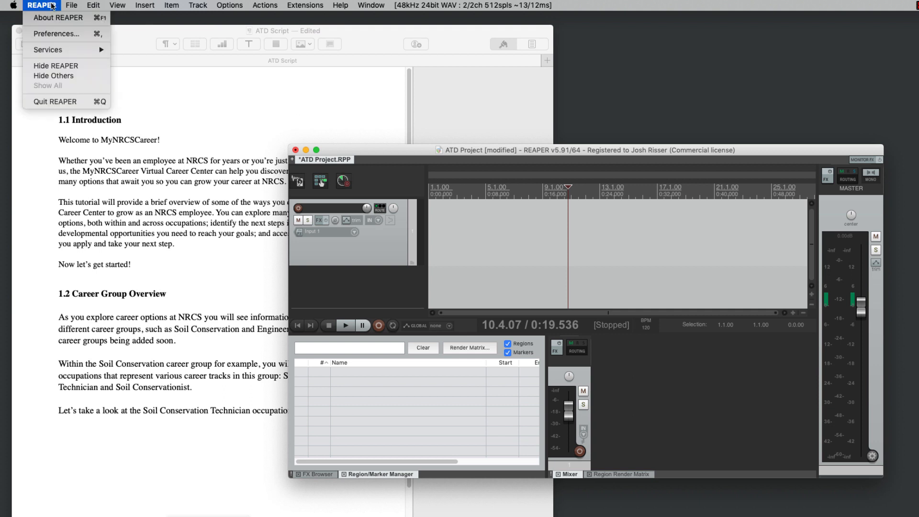
pyautogui.click(365, 153)
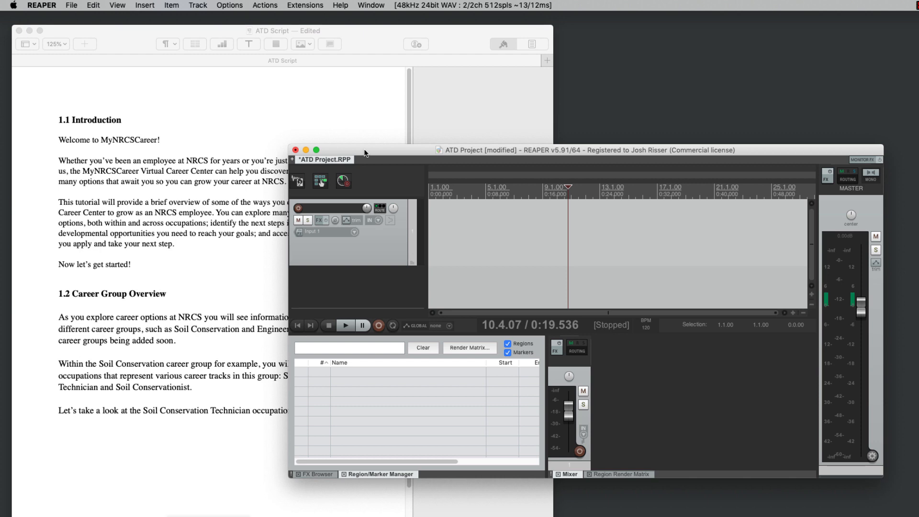
pyautogui.press('super+p')
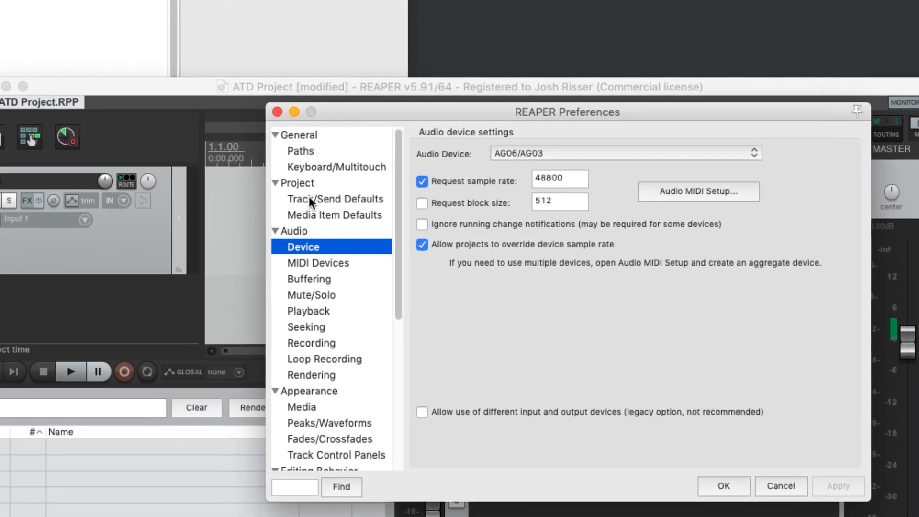
pyautogui.click(264, 127)
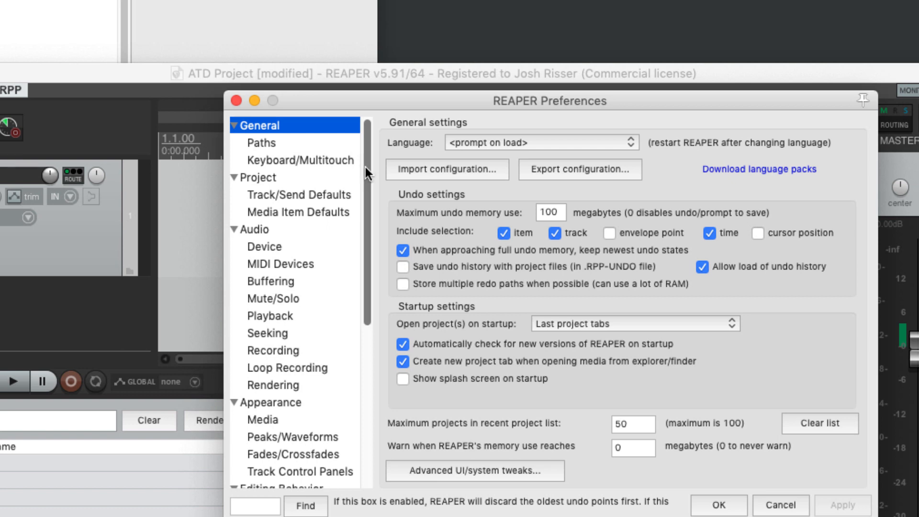
pyautogui.moveTo(366, 168); pyautogui.dragTo(359, 326)
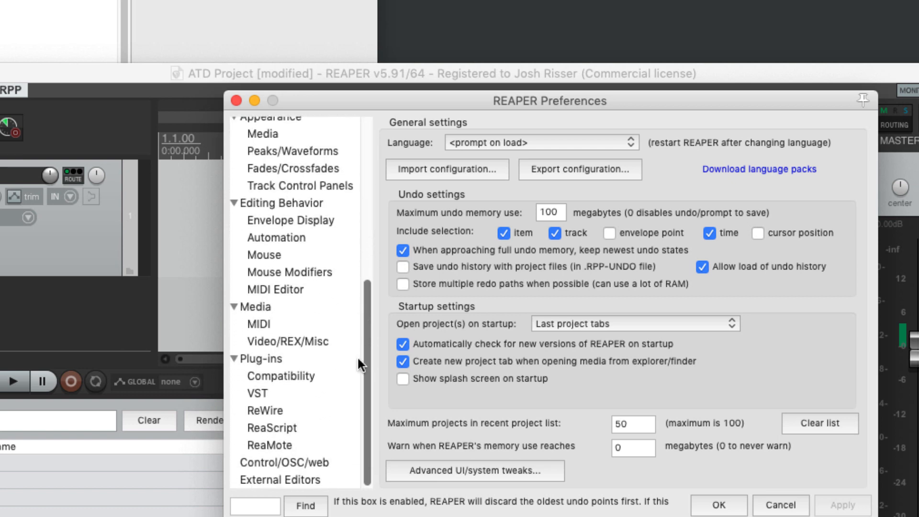
pyautogui.moveTo(357, 338); pyautogui.dragTo(360, 146)
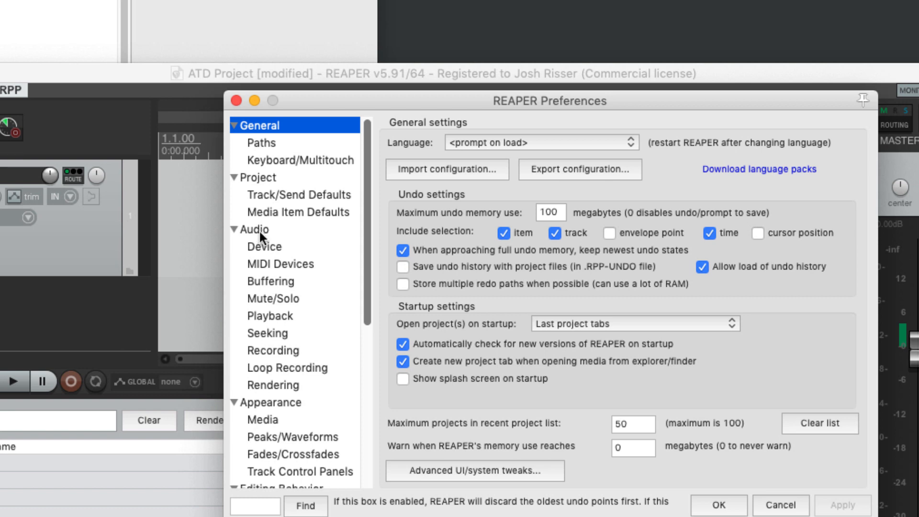
pyautogui.click(274, 247)
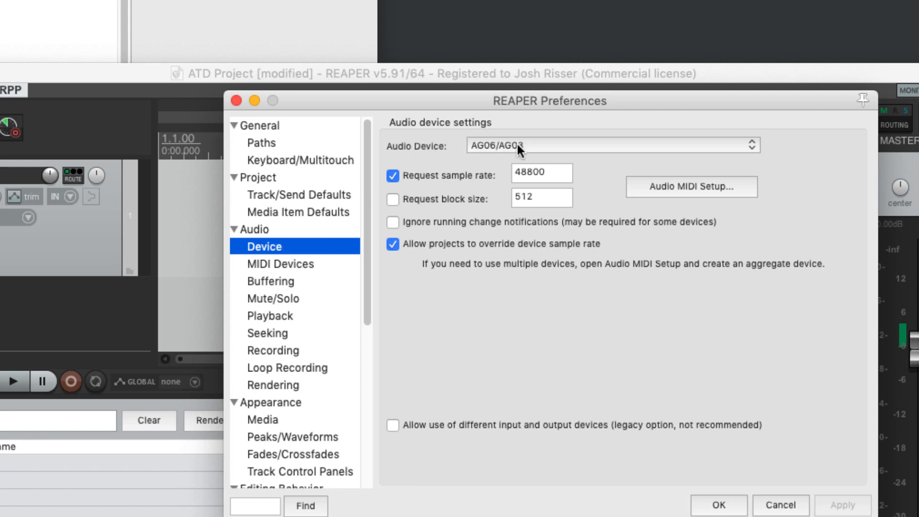
pyautogui.click(572, 144)
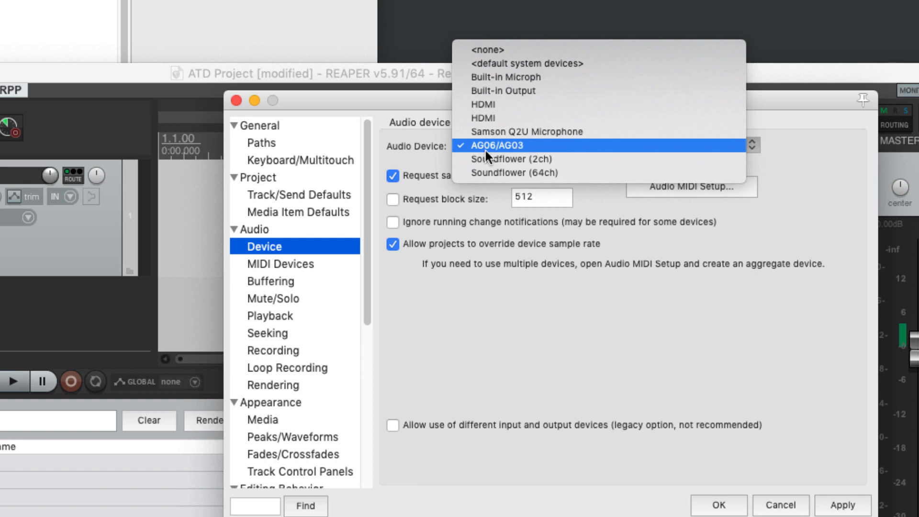
pyautogui.click(534, 145)
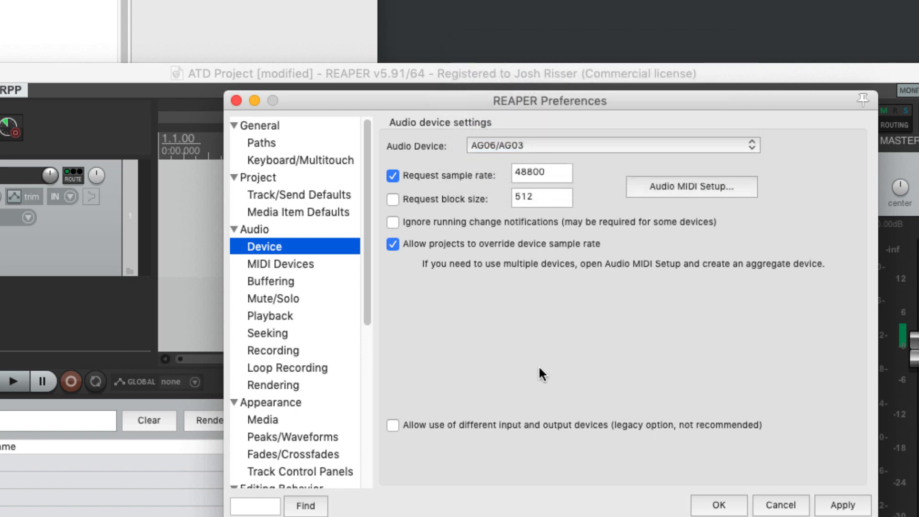
pyautogui.click(850, 504)
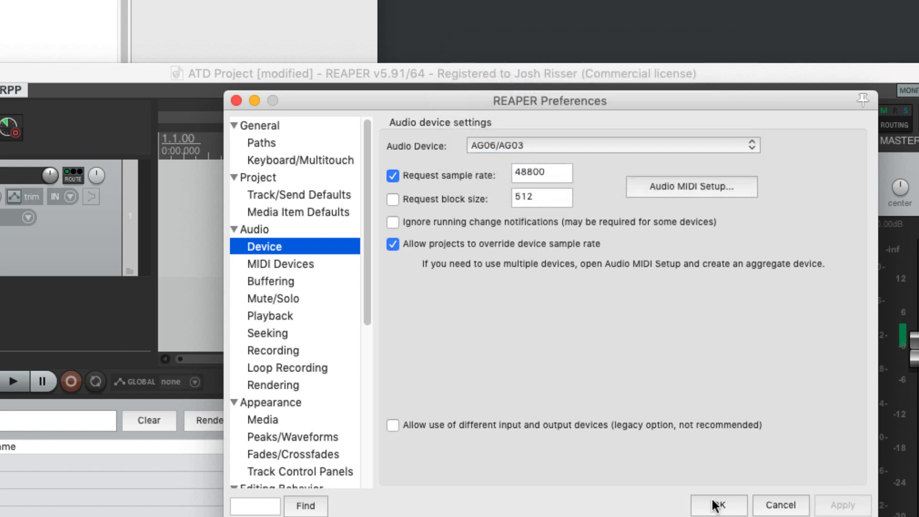
pyautogui.click(714, 505)
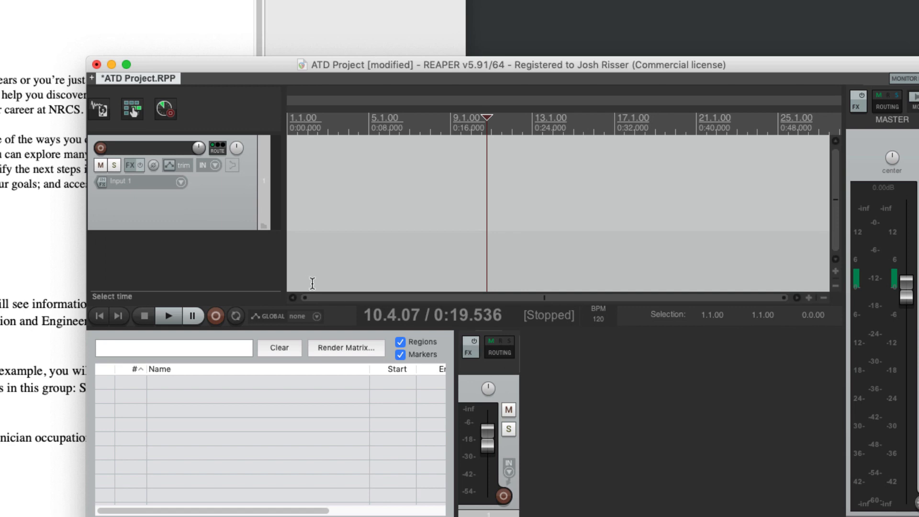
# Delete the existing track from the project and insert a new one in its place.
pyautogui.click(238, 231)
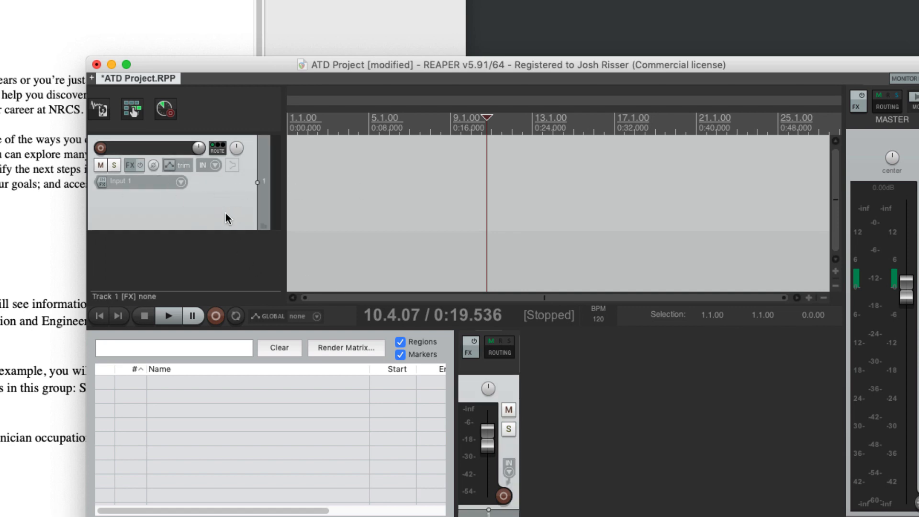
pyautogui.press('Delete')
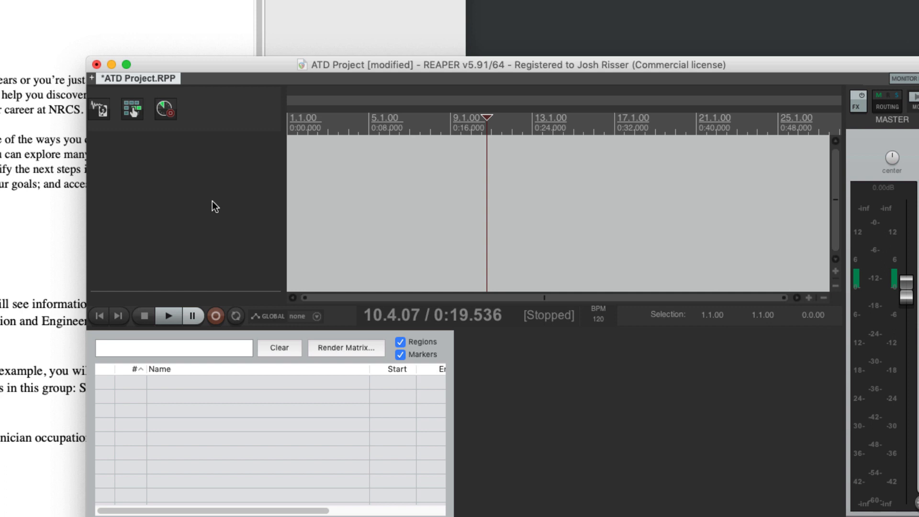
pyautogui.press('super+t')
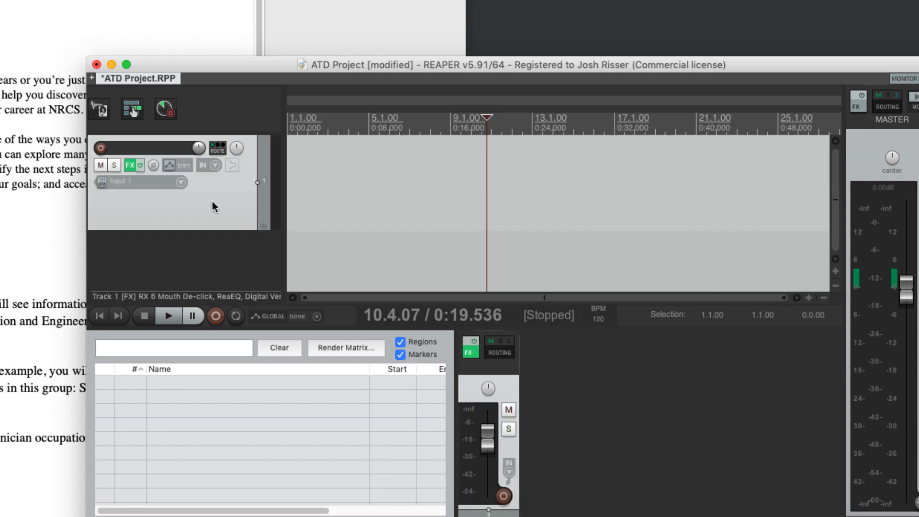
# Delete the new track and insert a fresh one, twice in a row, to practise removing and adding tracks.
pyautogui.press('Delete')
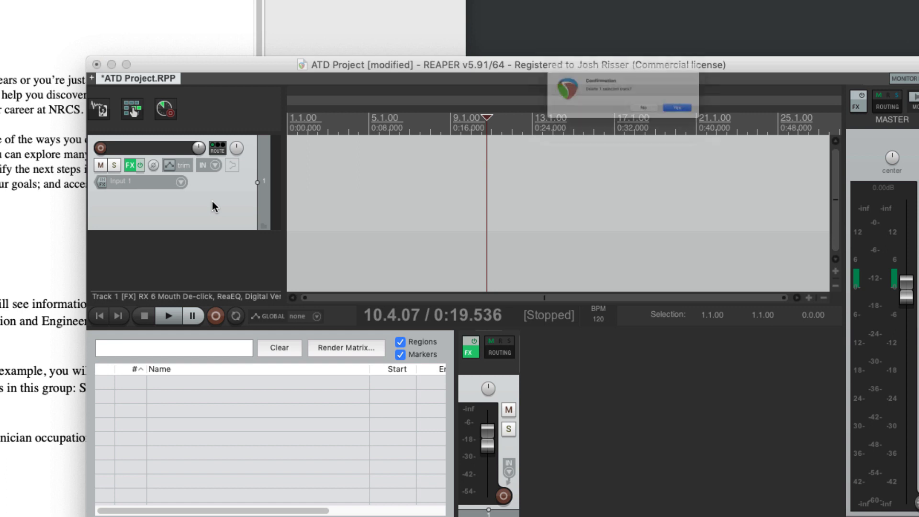
pyautogui.click(760, 128)
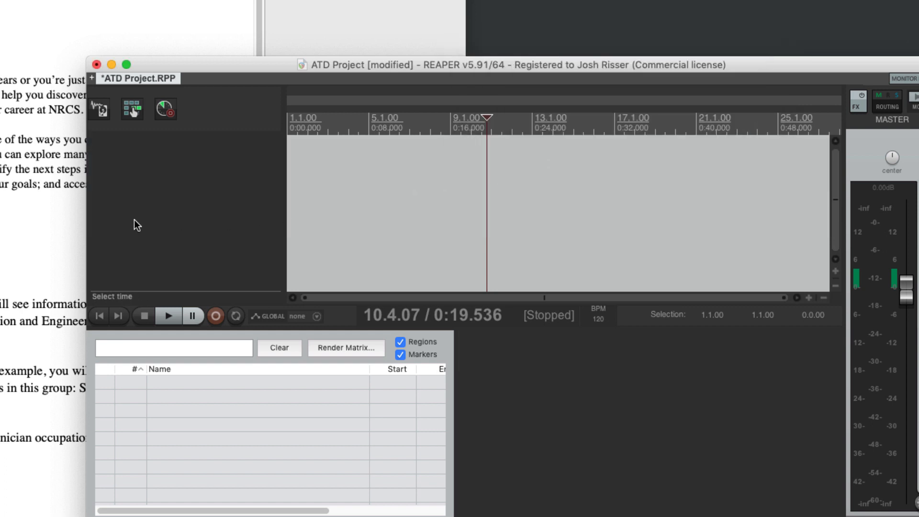
pyautogui.doubleClick(209, 190)
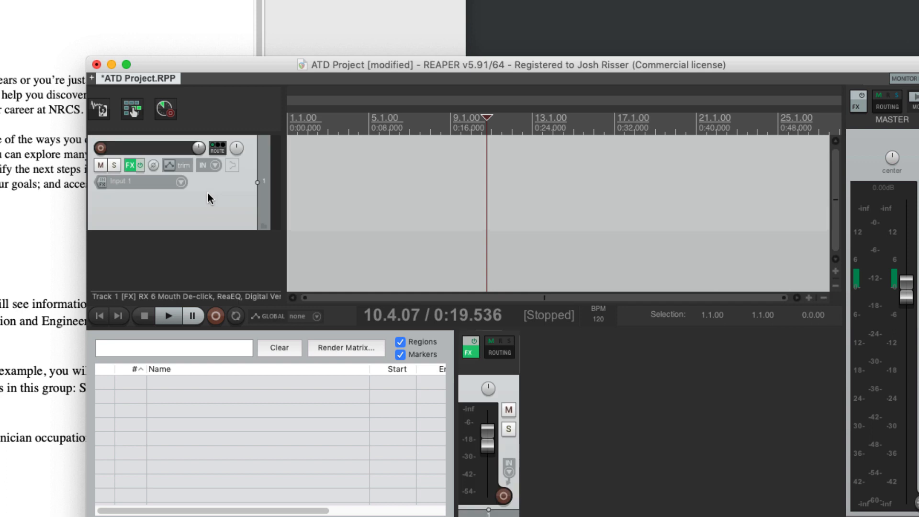
pyautogui.press('Delete')
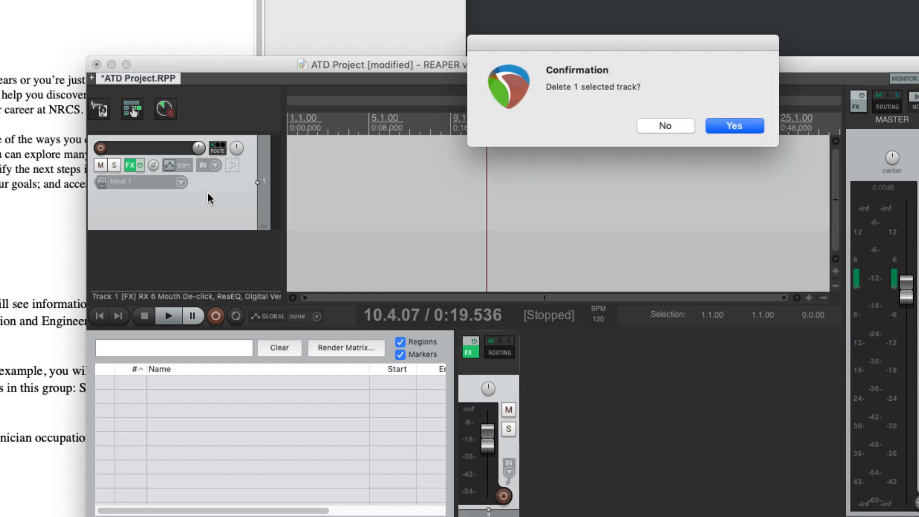
pyautogui.click(715, 130)
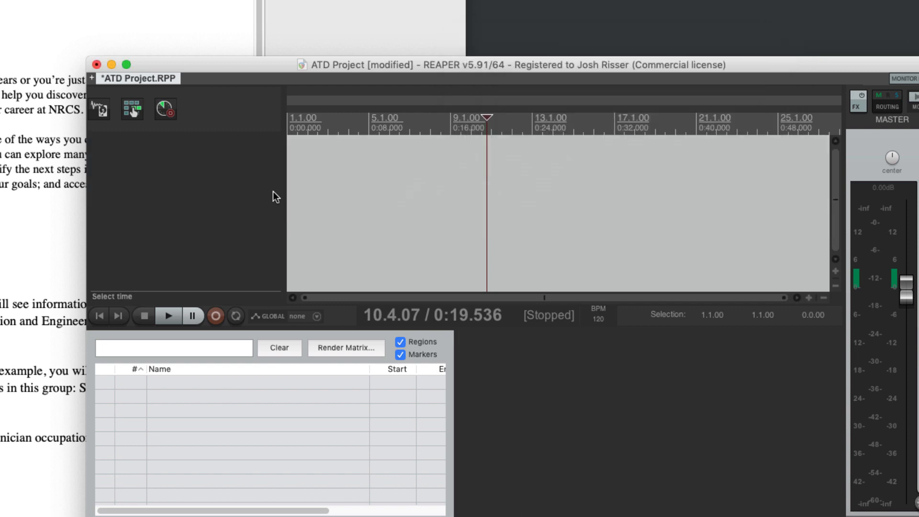
pyautogui.doubleClick(252, 175)
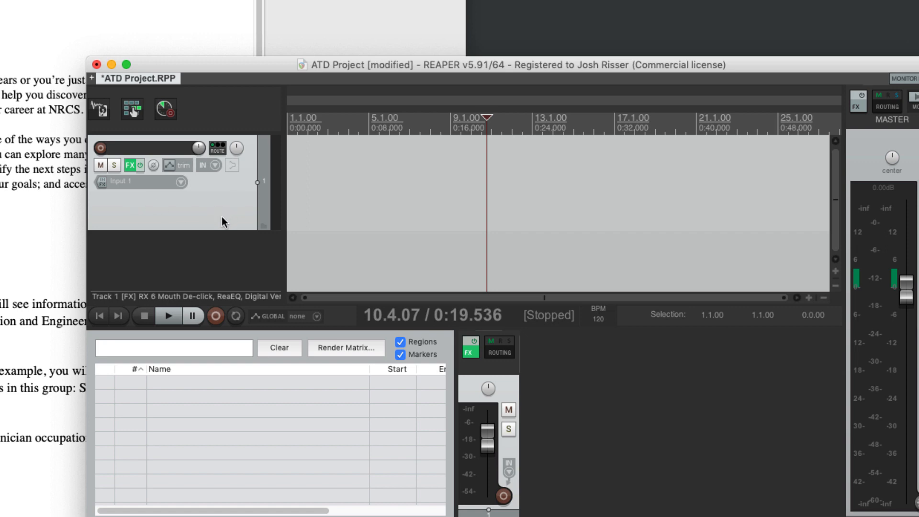
# Add a second track below the first, hide the docked panels, and select both tracks.
pyautogui.doubleClick(230, 238)
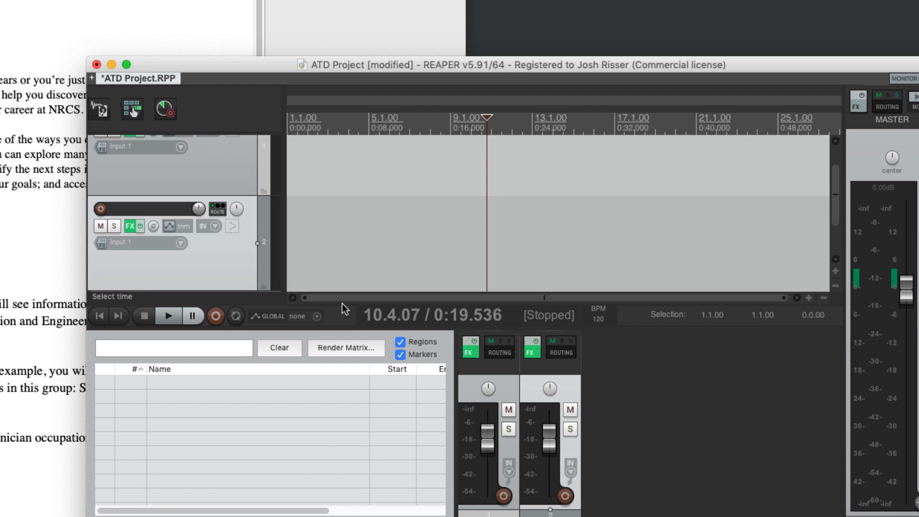
pyautogui.hotkey('alt', 'd')
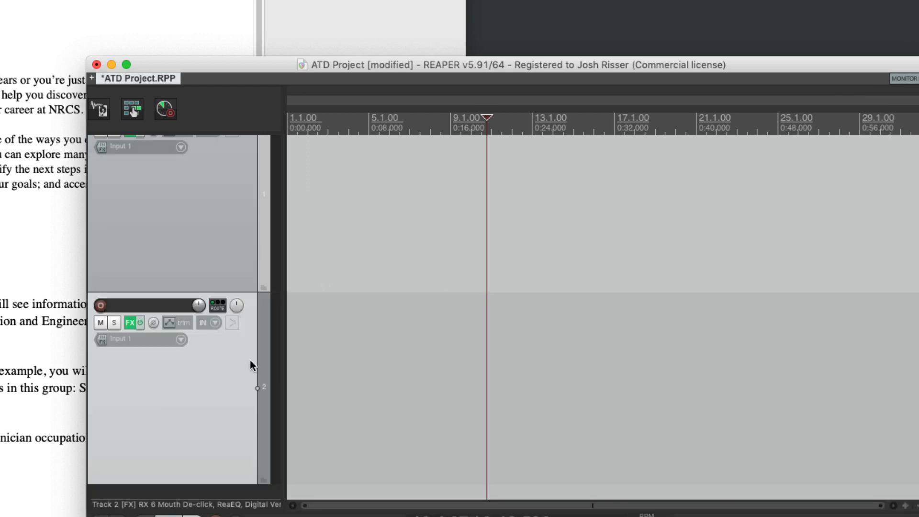
pyautogui.keyDown('shift'); pyautogui.click(239, 263); pyautogui.keyUp('shift')
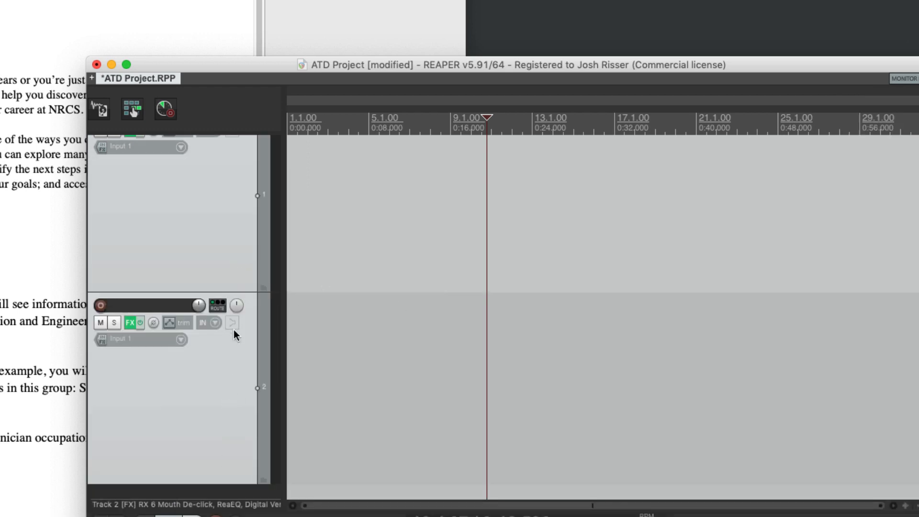
pyautogui.scroll(2, 239, 332)
pyautogui.scroll(-4, 239, 331)
pyautogui.scroll(-8, 240, 332)
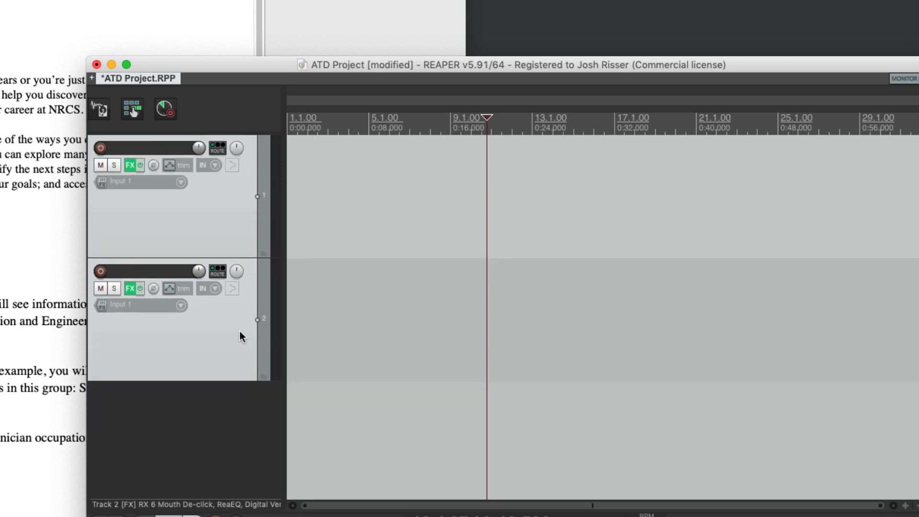
# Add three more tracks below the second one, making five in total.
pyautogui.doubleClick(240, 332)
pyautogui.doubleClick(226, 429)
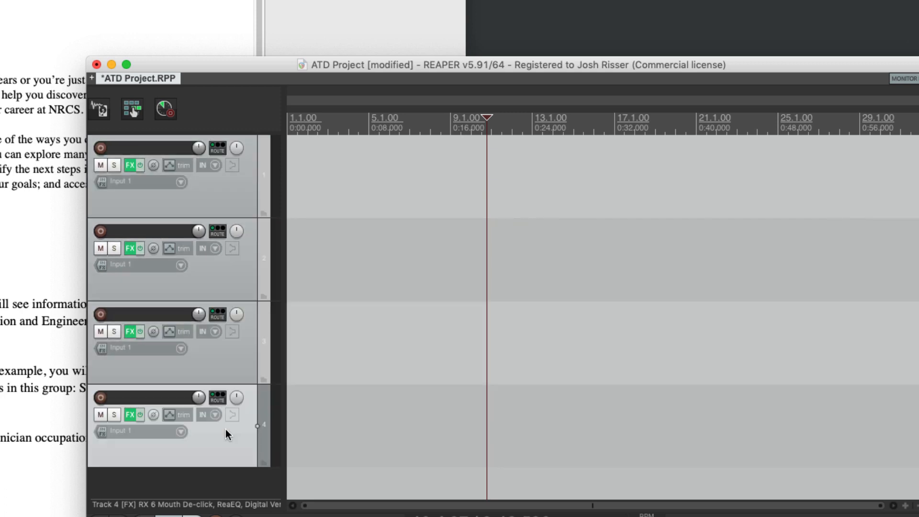
pyautogui.doubleClick(211, 489)
pyautogui.scroll(2, 223, 396)
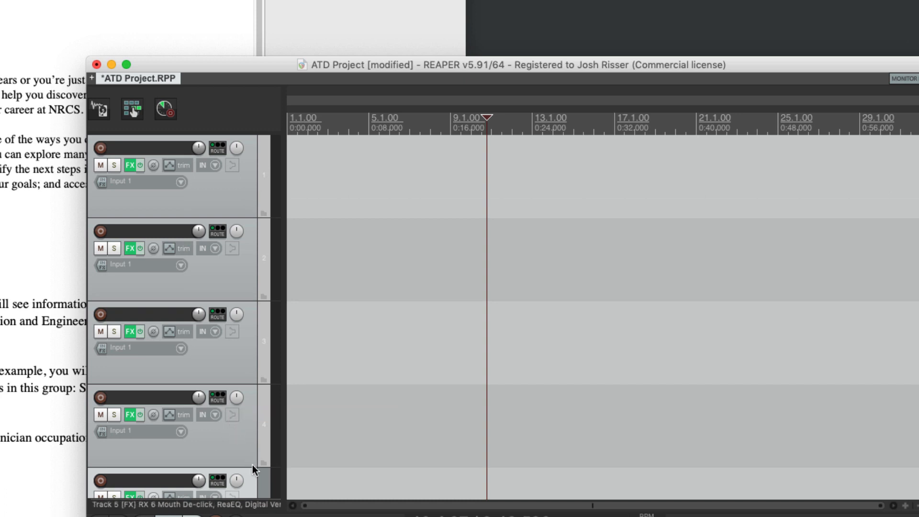
# Delete tracks 2 through 5, keeping only the first track.
pyautogui.keyDown('shift'); pyautogui.click(247, 249); pyautogui.keyUp('shift')
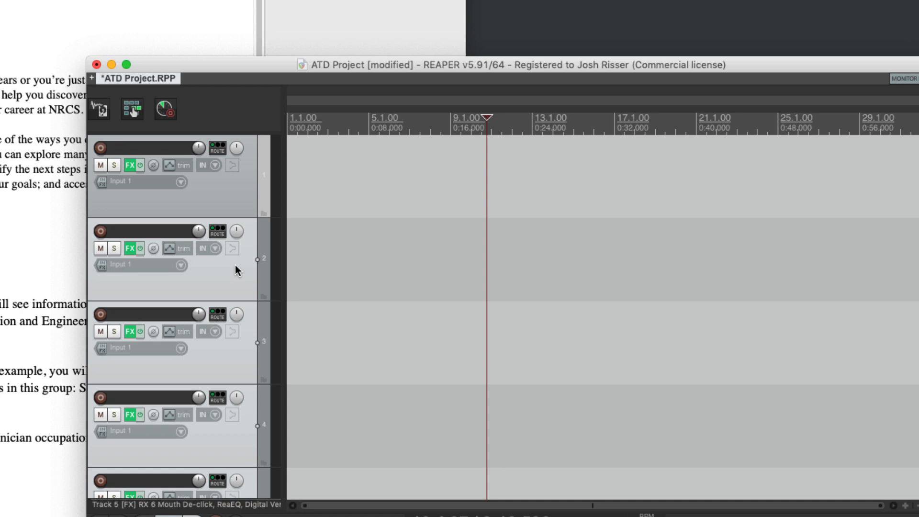
pyautogui.press('Delete')
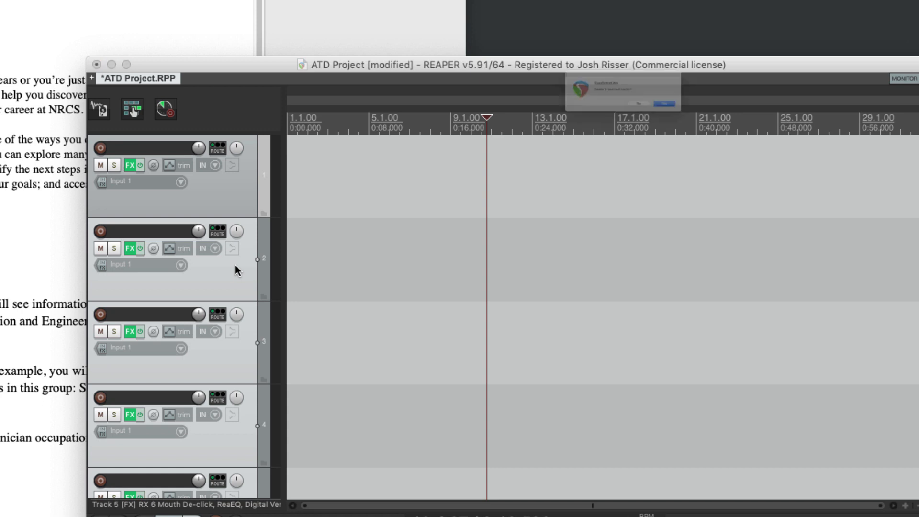
pyautogui.click(740, 127)
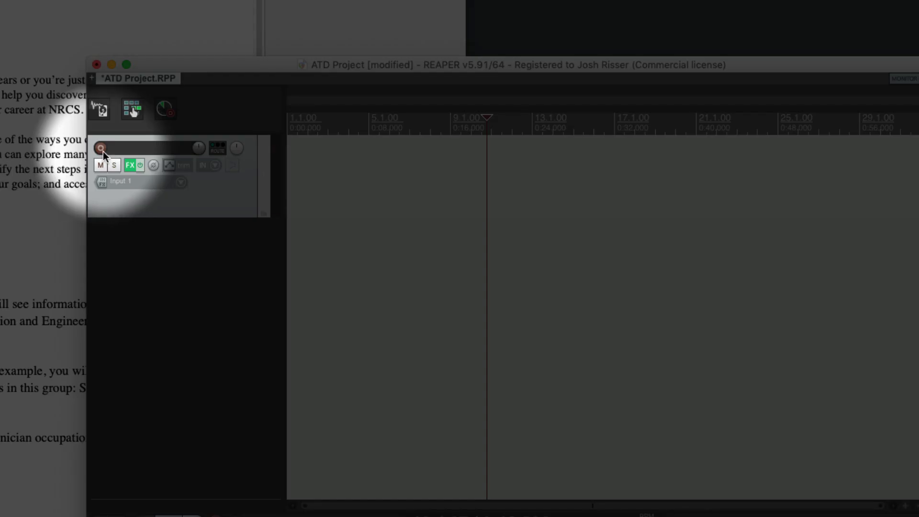
# Toggle record arming on track 1 to check its input meter, leaving the track armed for recording.
pyautogui.click(101, 149)
pyautogui.click(101, 148)
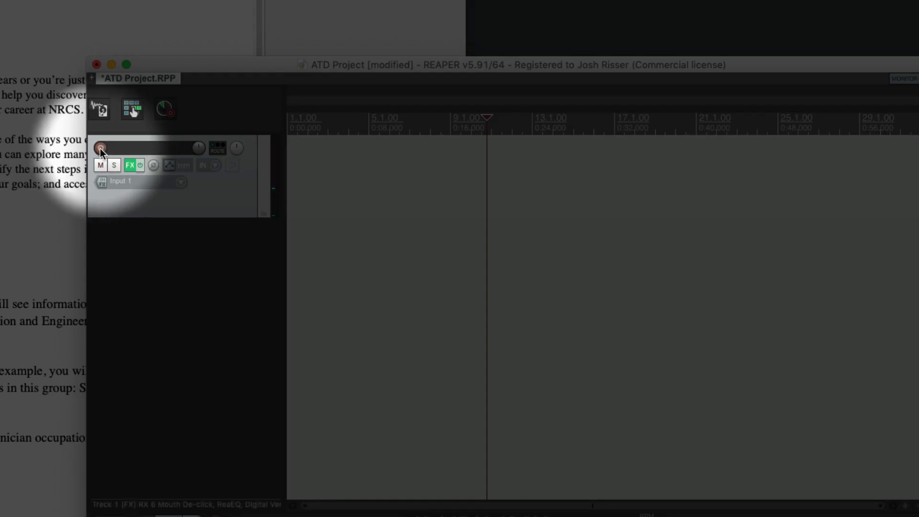
pyautogui.click(101, 149)
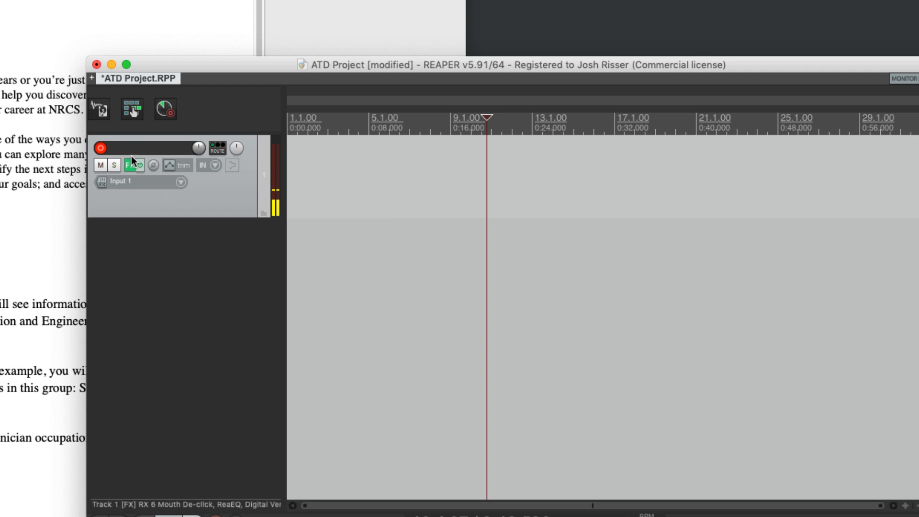
pyautogui.click(102, 149)
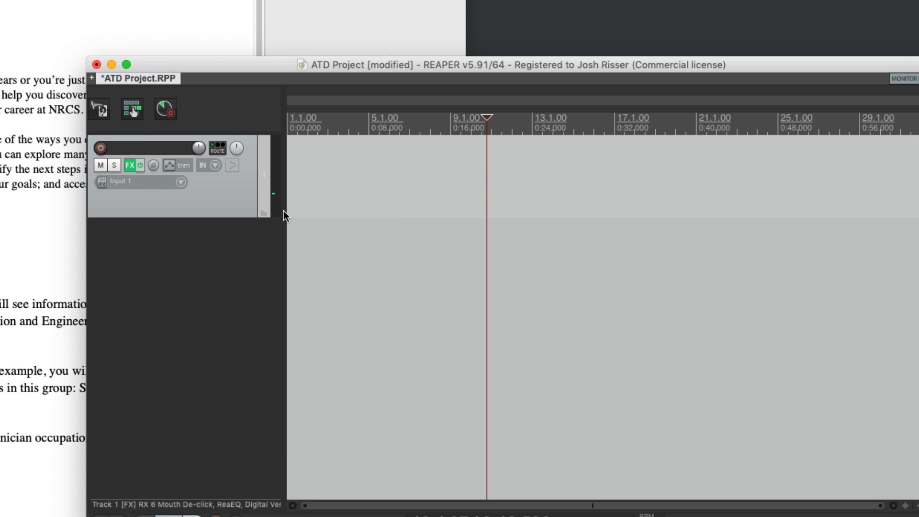
pyautogui.click(101, 149)
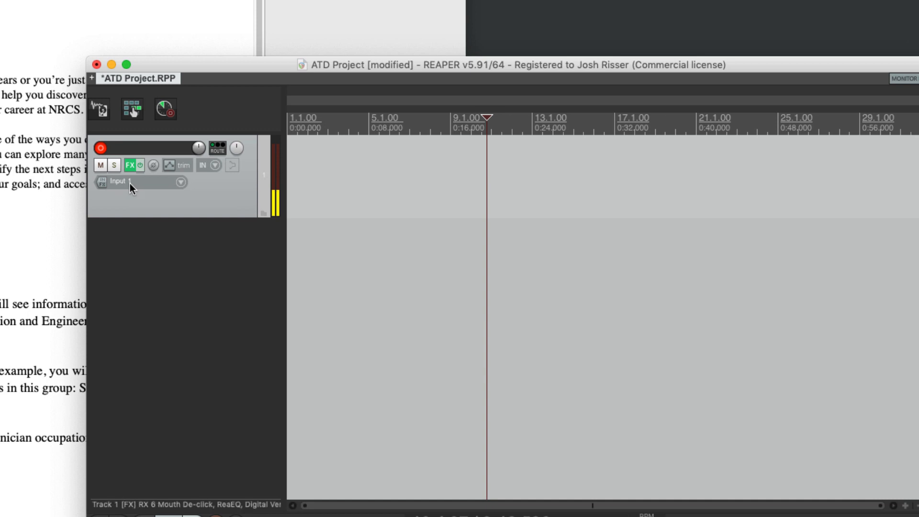
# Switch the armed track's mono input to Input 2 and back to Input 1 to compare the meter response.
pyautogui.click(180, 182)
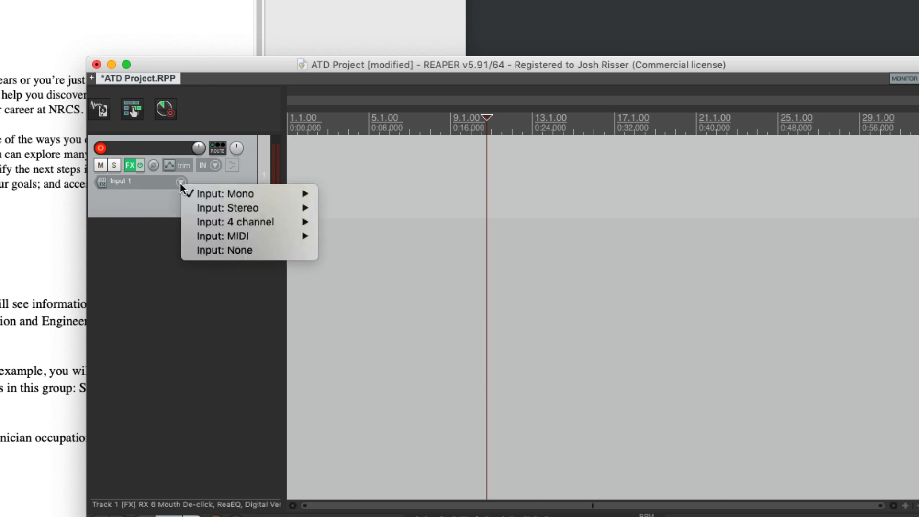
pyautogui.moveTo(201, 193)
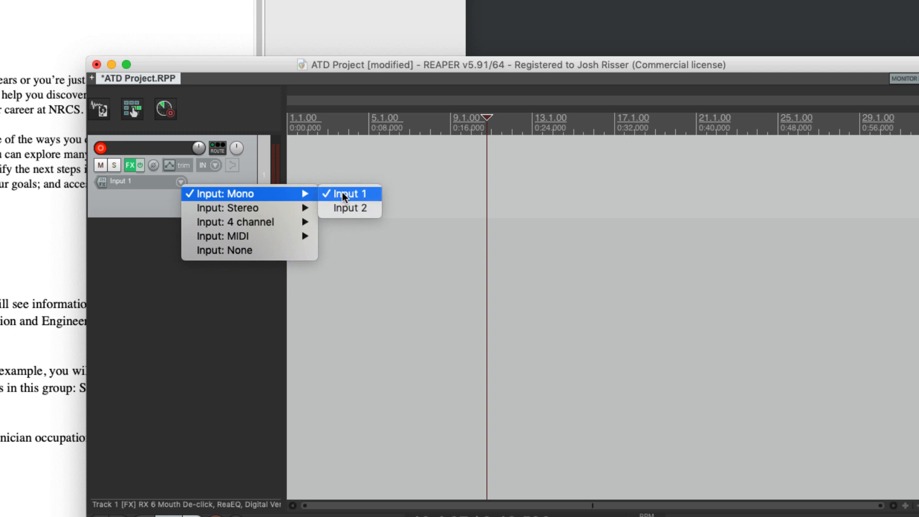
pyautogui.click(358, 208)
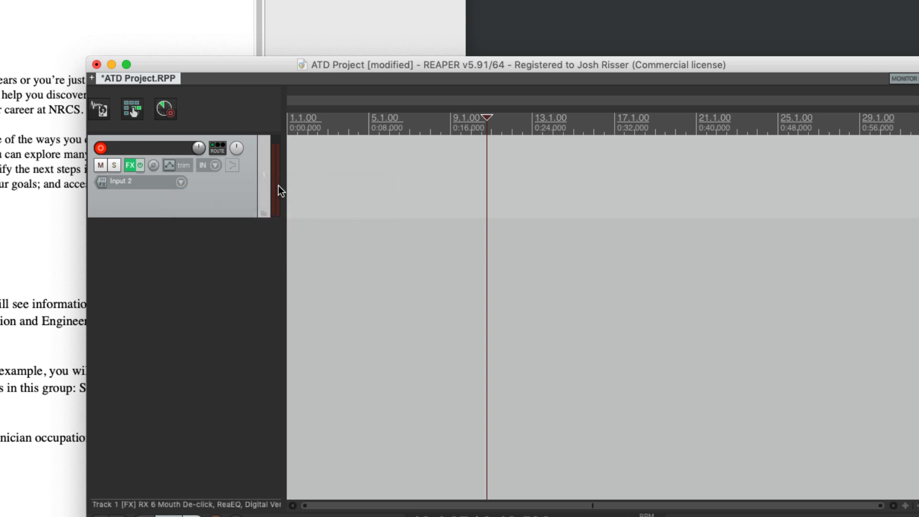
pyautogui.click(181, 182)
pyautogui.moveTo(224, 193)
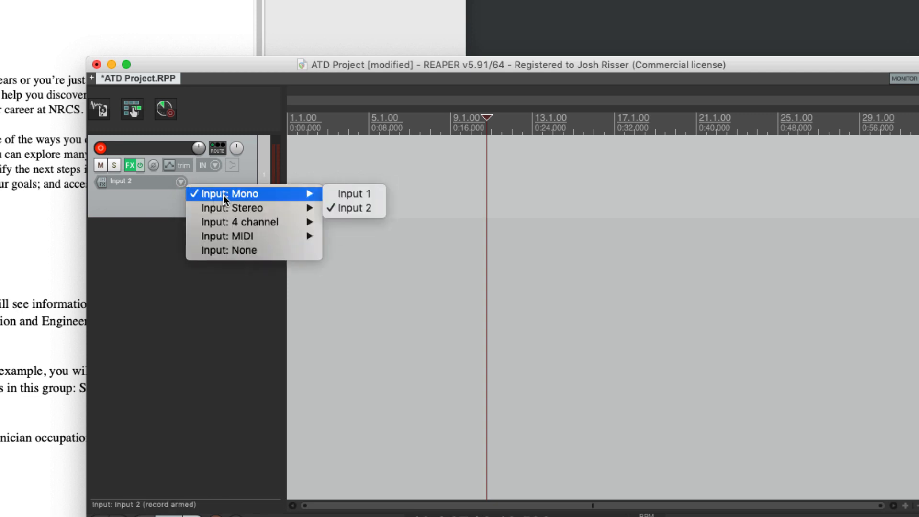
pyautogui.click(338, 193)
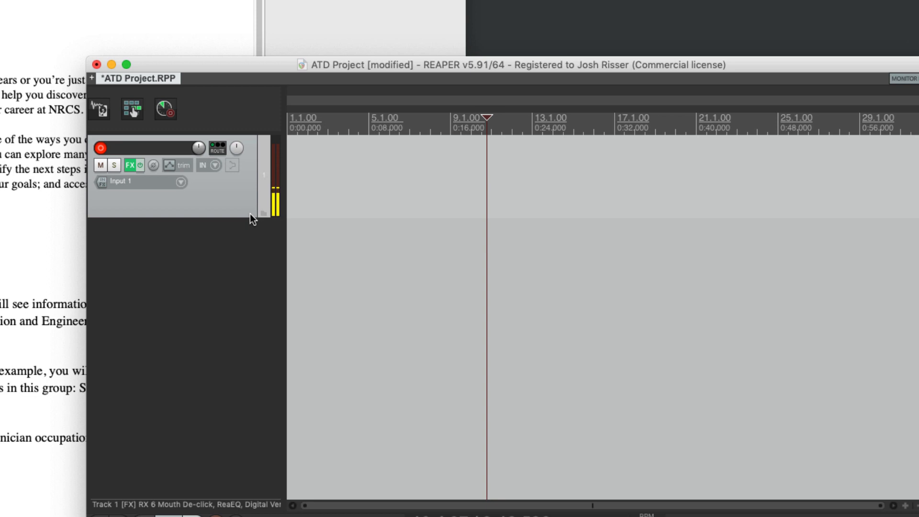
pyautogui.click(181, 182)
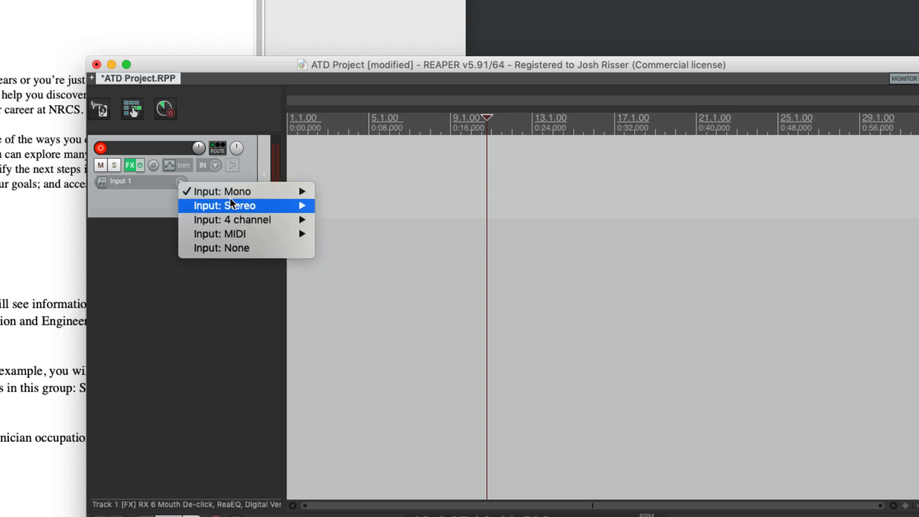
pyautogui.moveTo(243, 195)
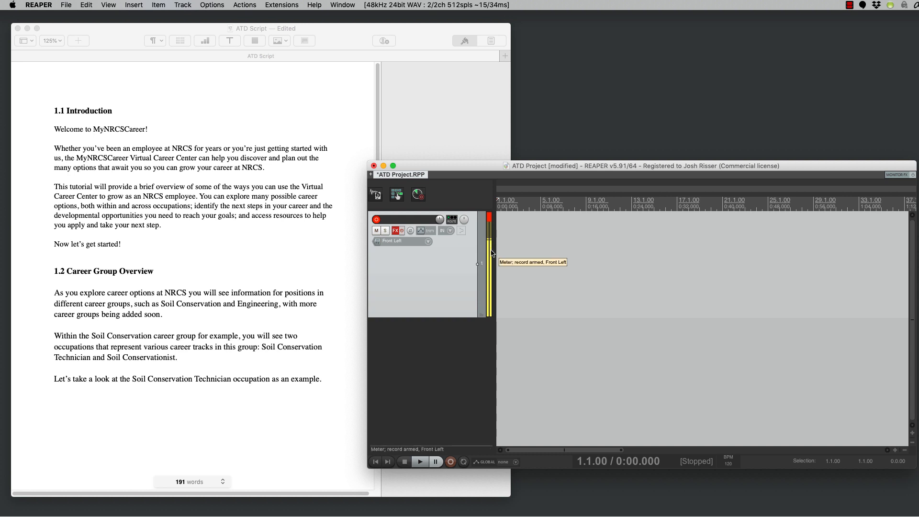
# Set the timeline ruler to show time as Minutes:Seconds.
pyautogui.click(377, 220)
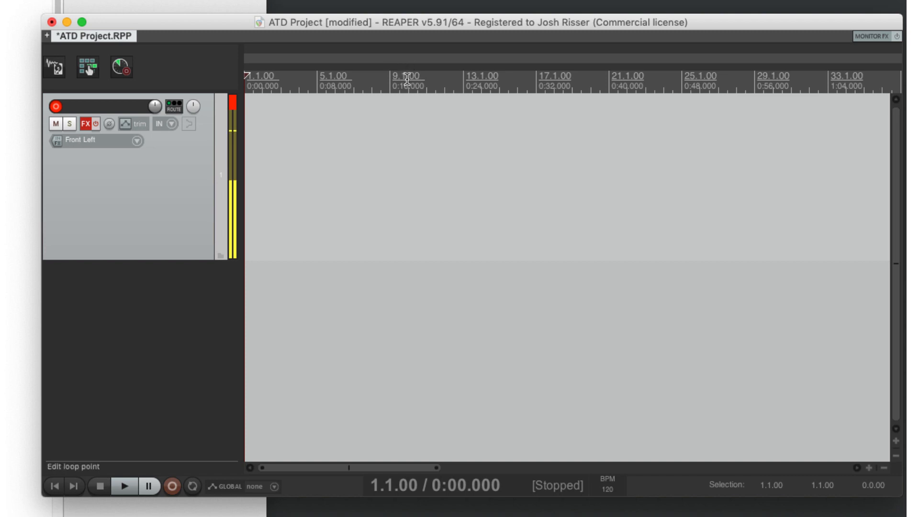
pyautogui.rightClick(406, 79)
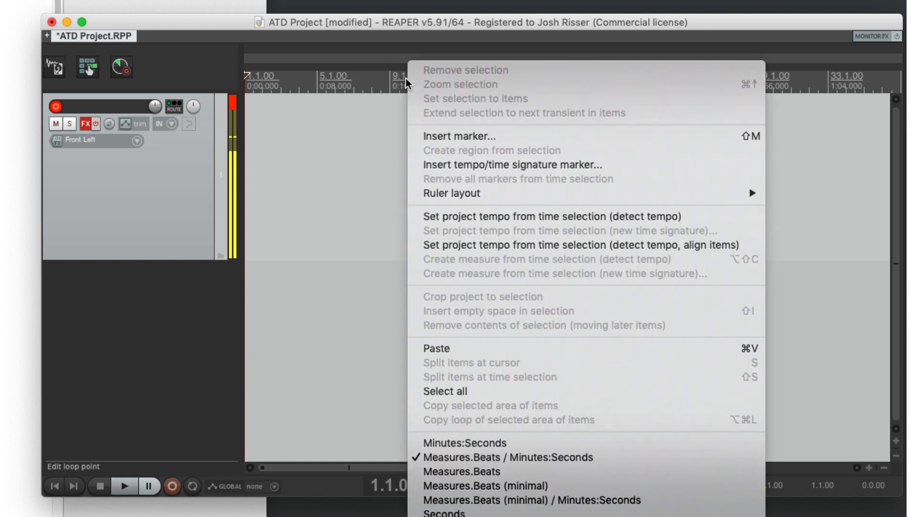
pyautogui.rightClick(371, 81)
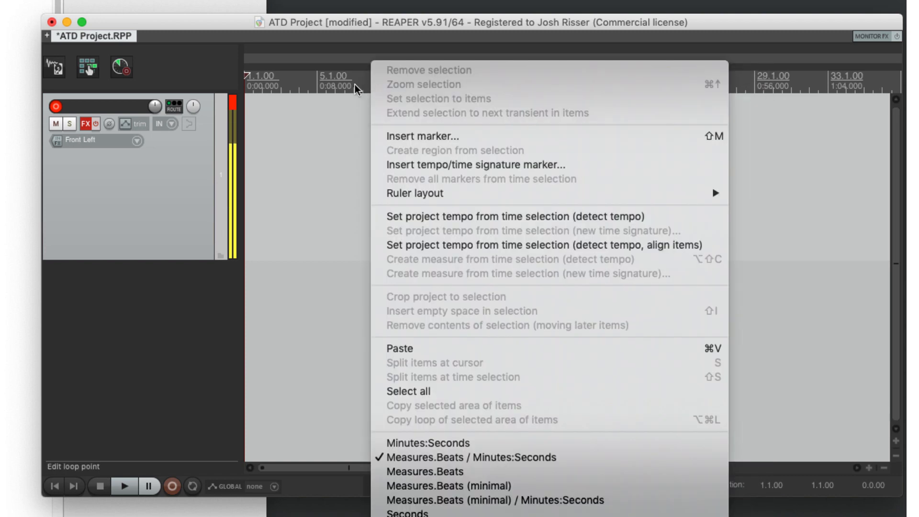
pyautogui.click(446, 443)
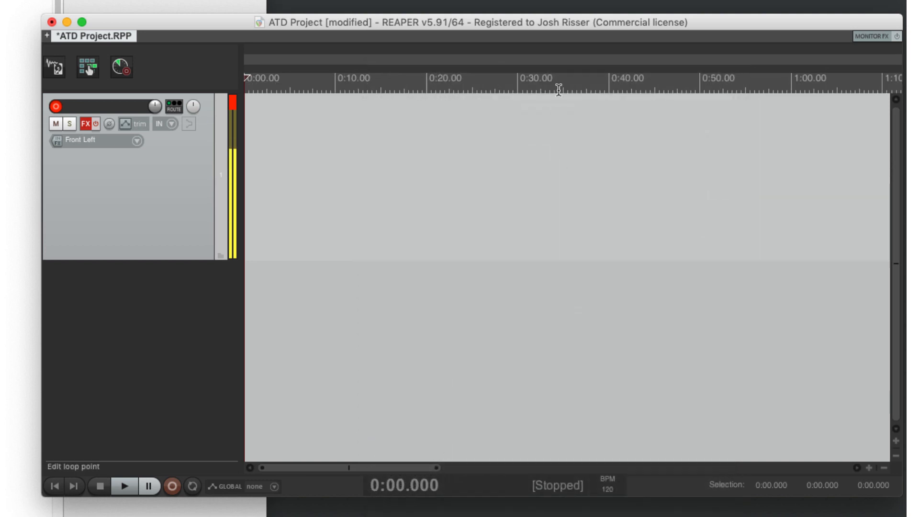
# Record a test take of about 12 seconds on the armed track from the project start.
pyautogui.scroll(-3, 405, 186)
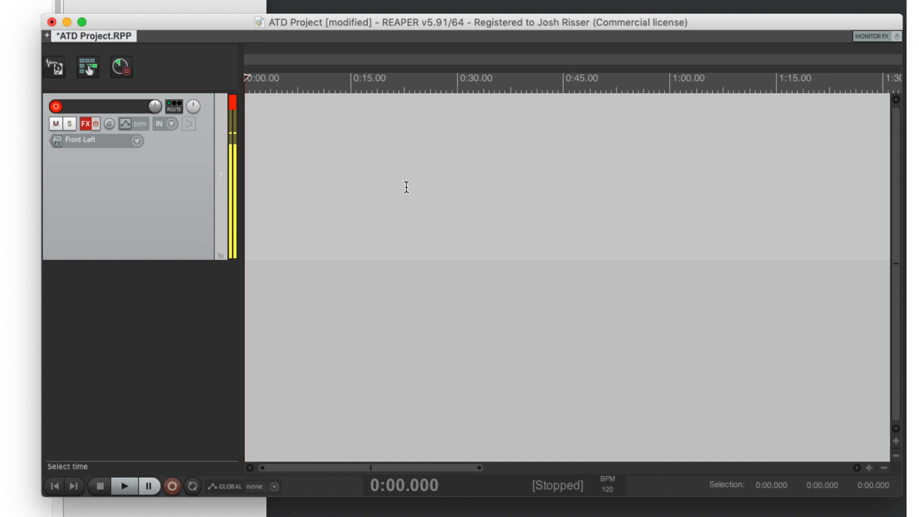
pyautogui.scroll(-1, 395, 189)
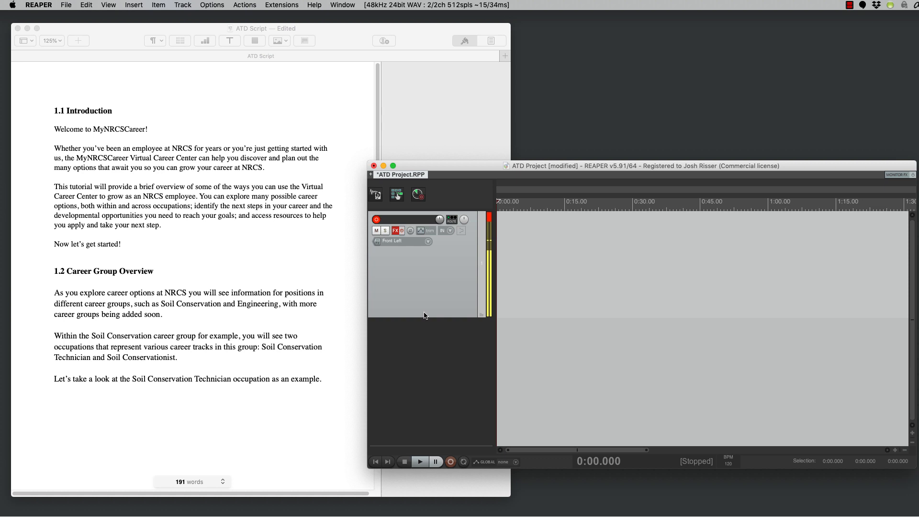
pyautogui.press('super+r')
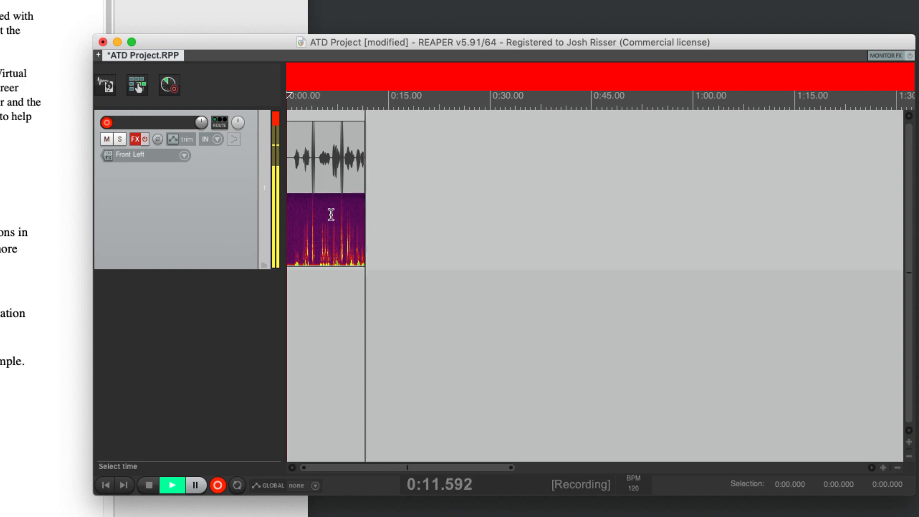
pyautogui.press('space')
# Inspect the waveform of the test take and delete it from the track.
pyautogui.scroll(6, 343, 208)
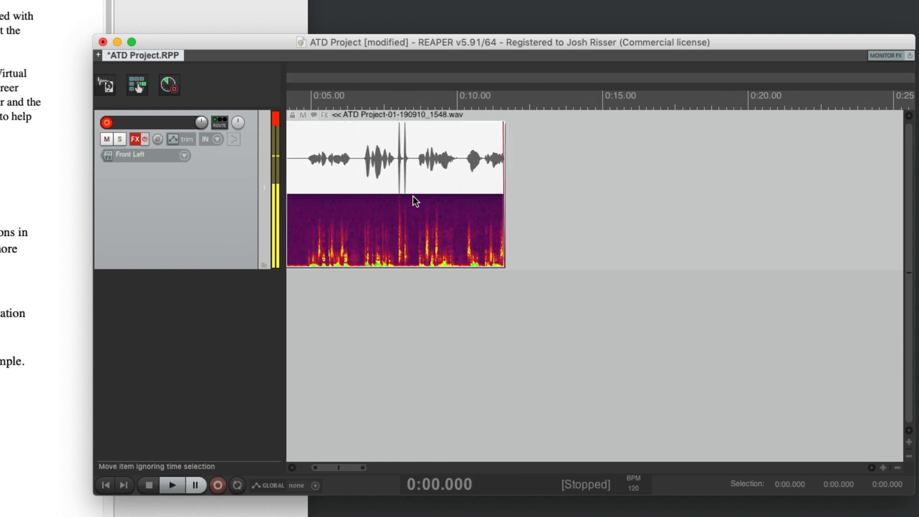
pyautogui.hscroll(-5, 373, 191)
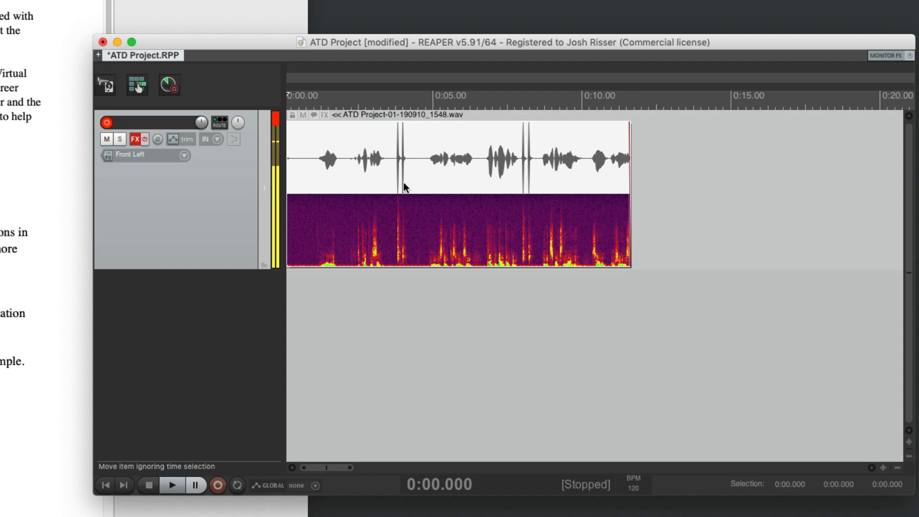
pyautogui.click(433, 214)
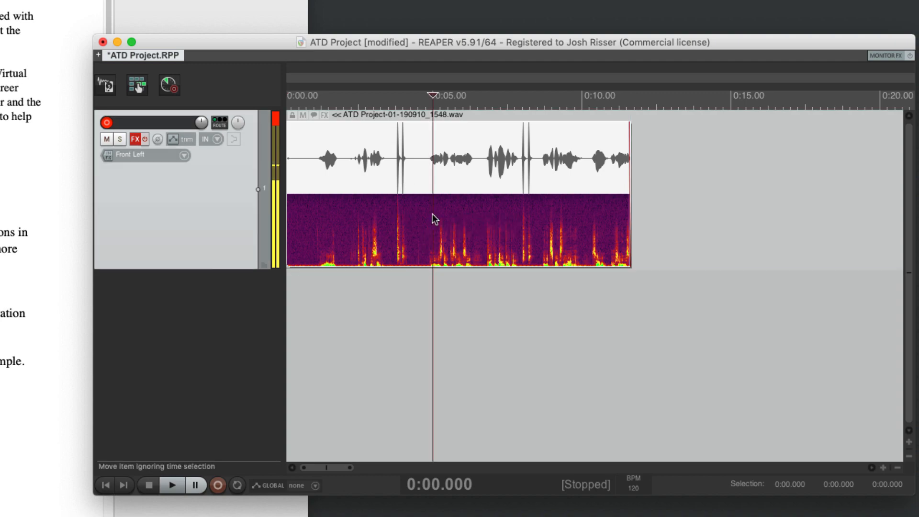
pyautogui.press('Delete')
# Return the edit cursor to the project start and record a voice-over take of about 58 seconds.
pyautogui.scroll(-5, 415, 219)
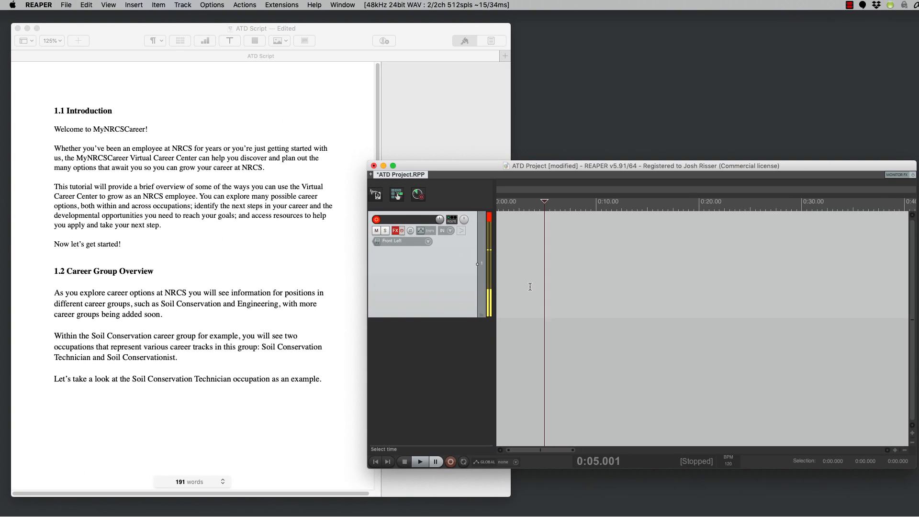
pyautogui.scroll(2, 445, 259)
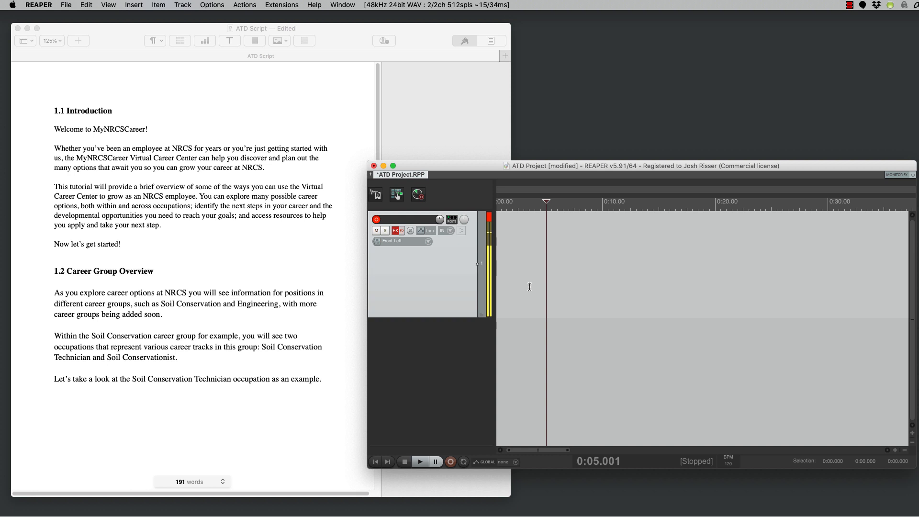
pyautogui.click(510, 269)
pyautogui.press('Home')
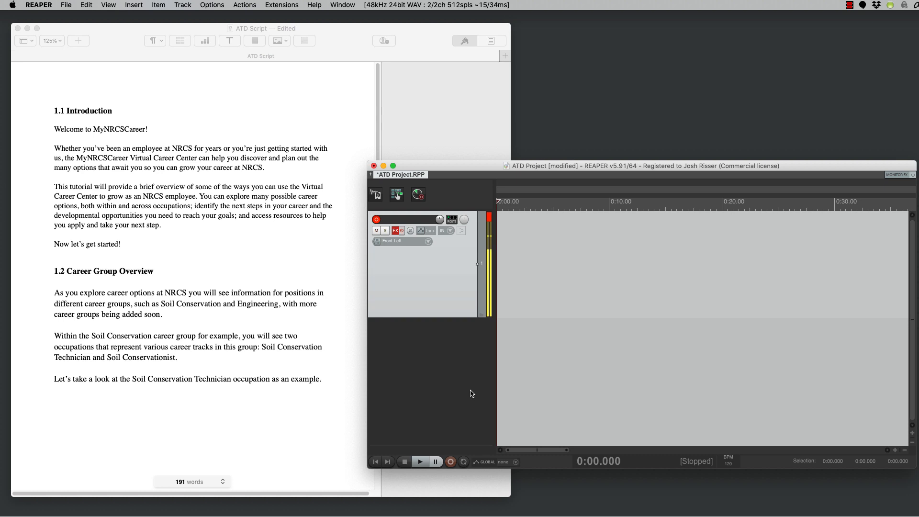
pyautogui.press('super+r')
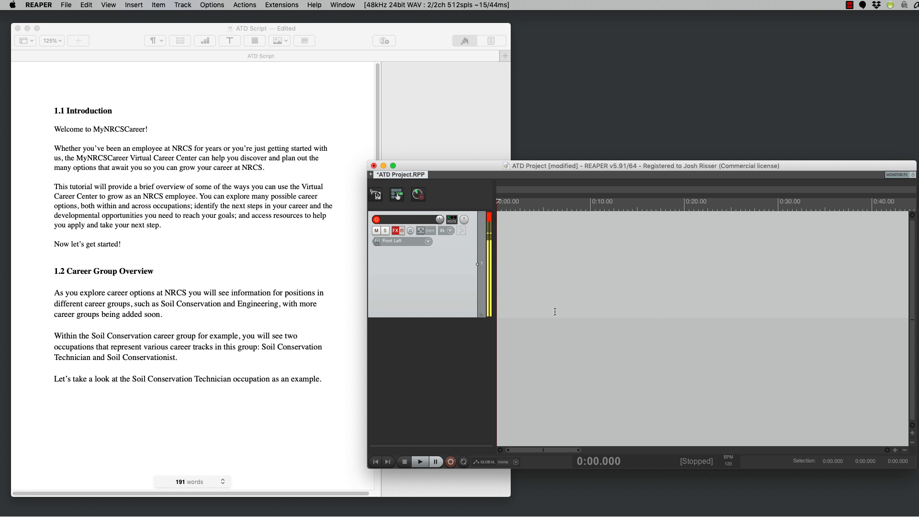
pyautogui.press('super+r')
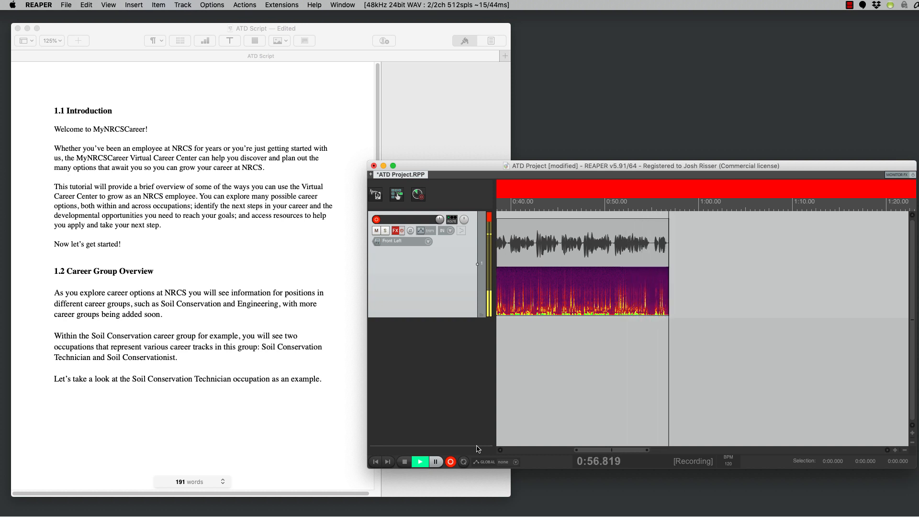
pyautogui.press('space')
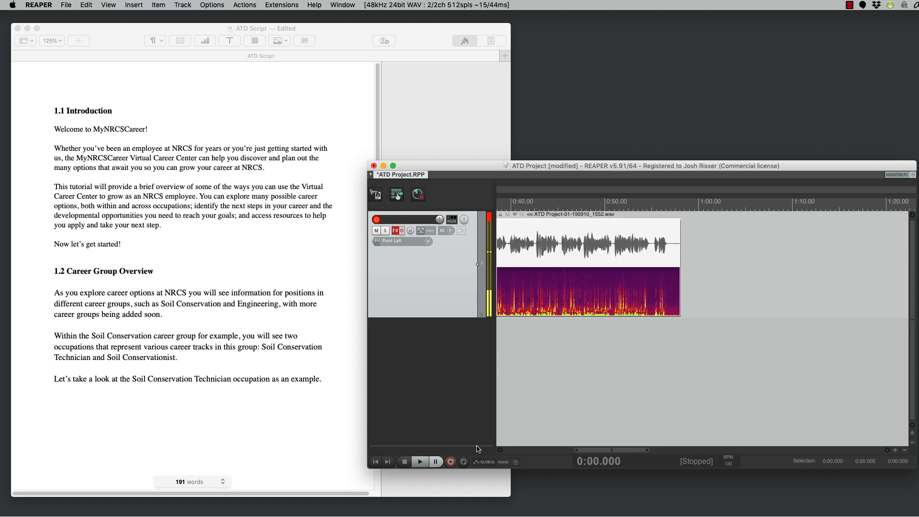
# Place the edit cursor at about 1:01.7, just past the first take, and record a second take of about 37 seconds.
pyautogui.click(714, 258)
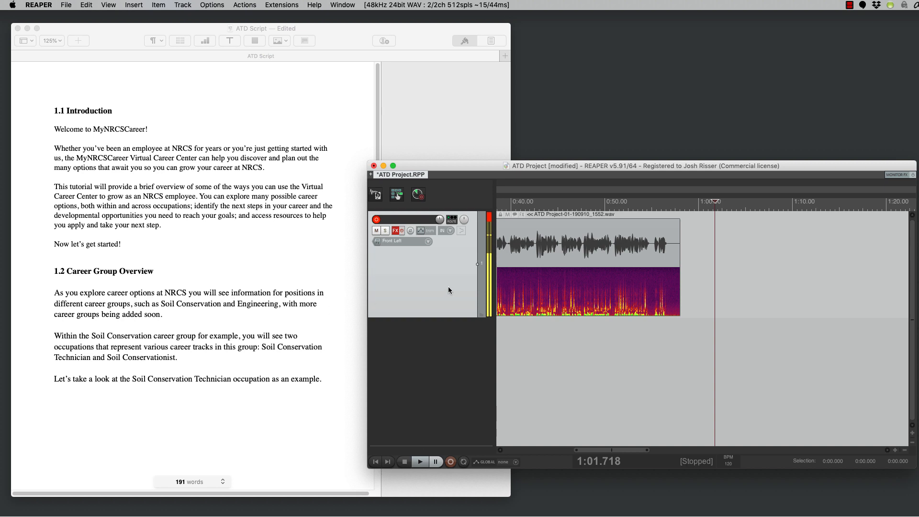
pyautogui.press('super+r')
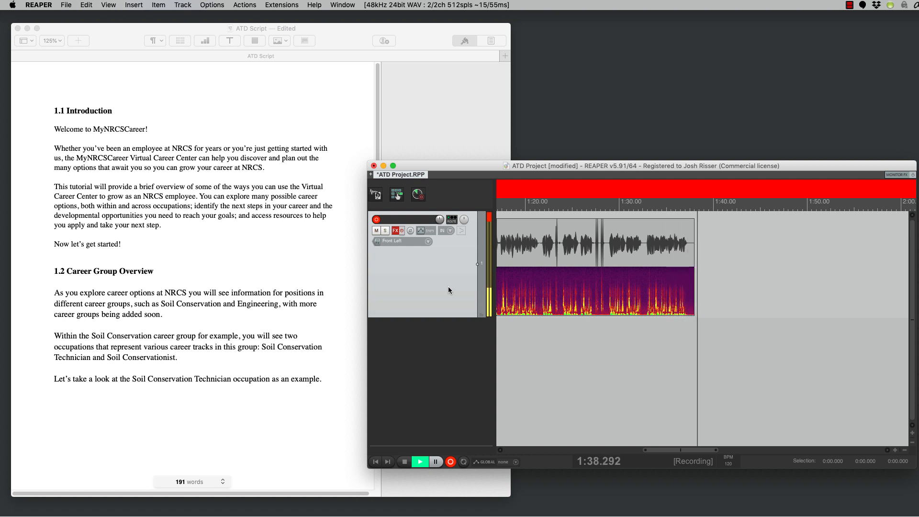
pyautogui.press('space')
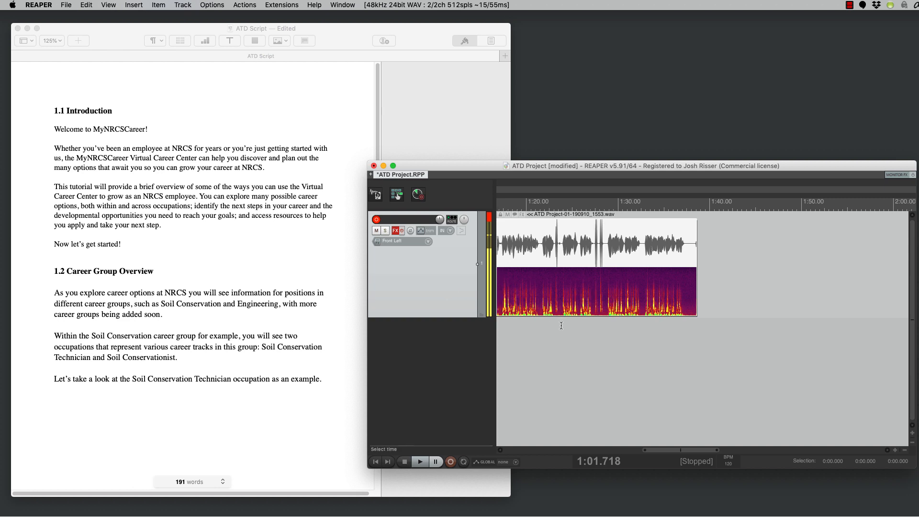
# Examine both recorded takes along the timeline, including the loud spikes and the gap between them.
pyautogui.hscroll(-10, 577, 330)
pyautogui.scroll(-2, 577, 331)
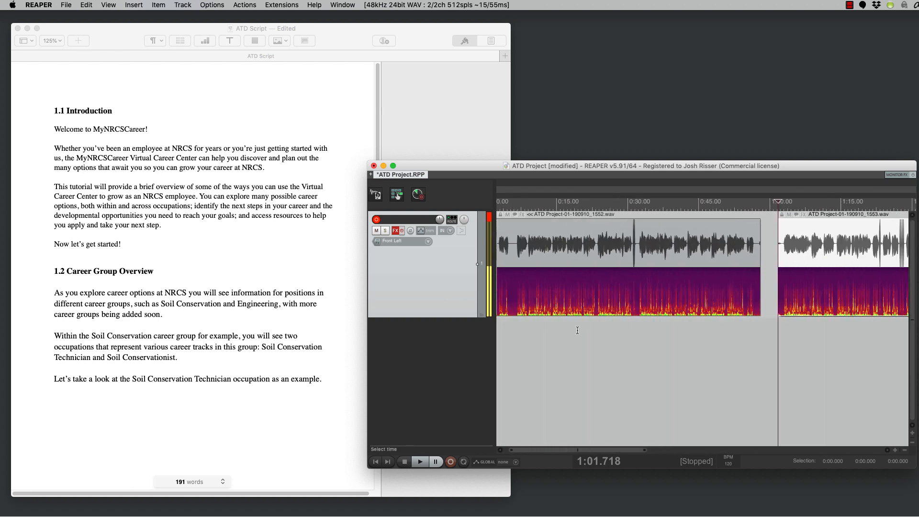
pyautogui.hscroll(5, 577, 330)
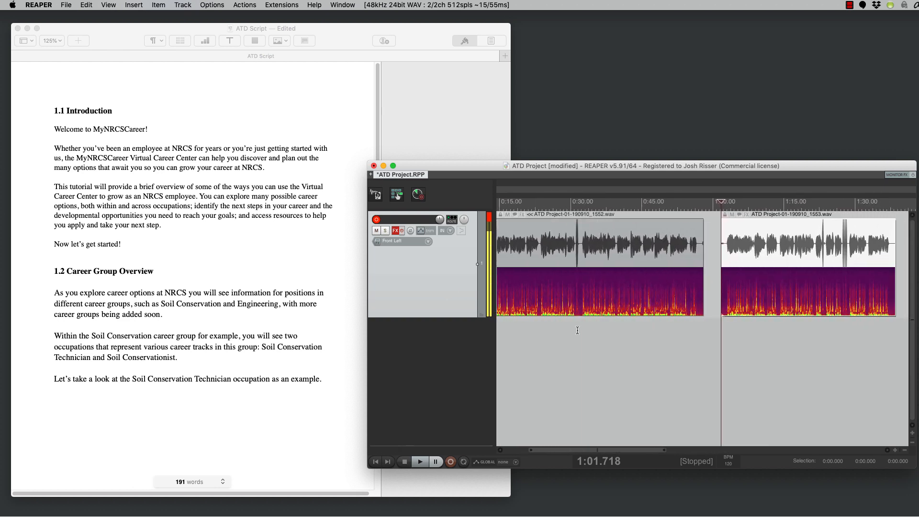
pyautogui.hscroll(8, 577, 330)
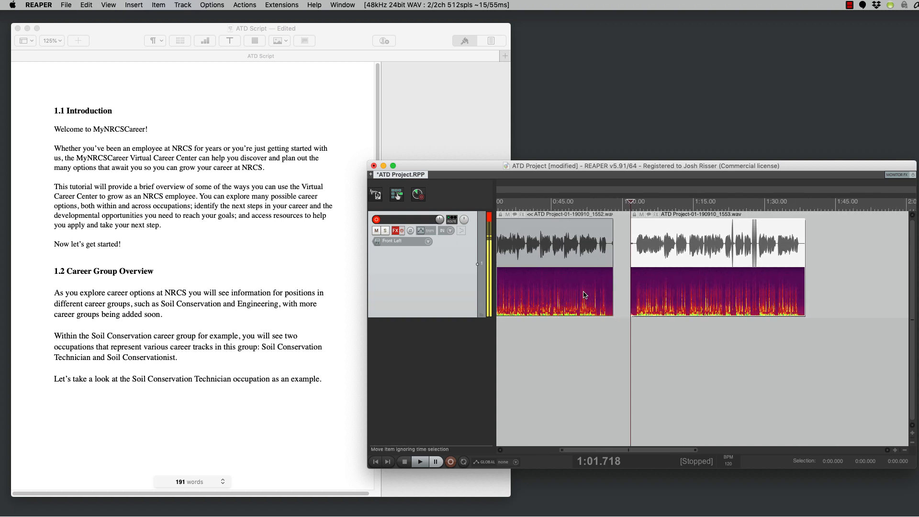
pyautogui.hscroll(-14, 566, 293)
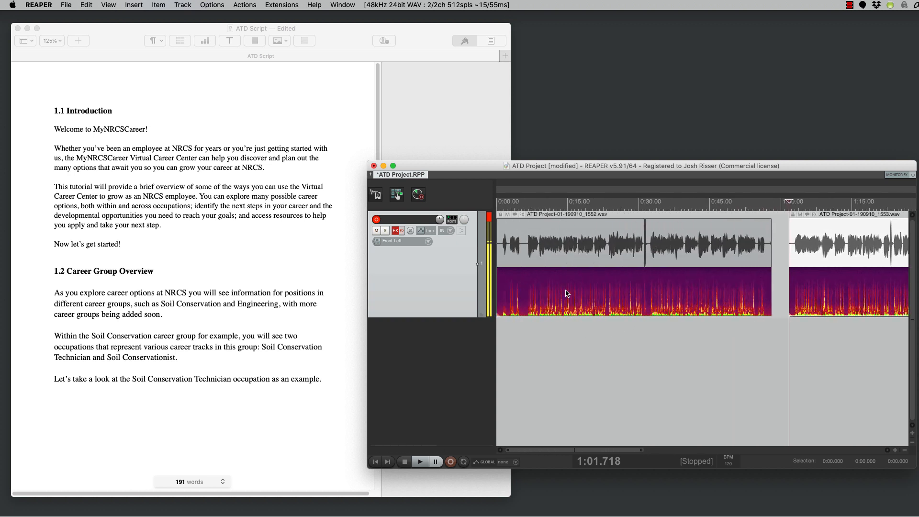
pyautogui.scroll(2, 645, 299)
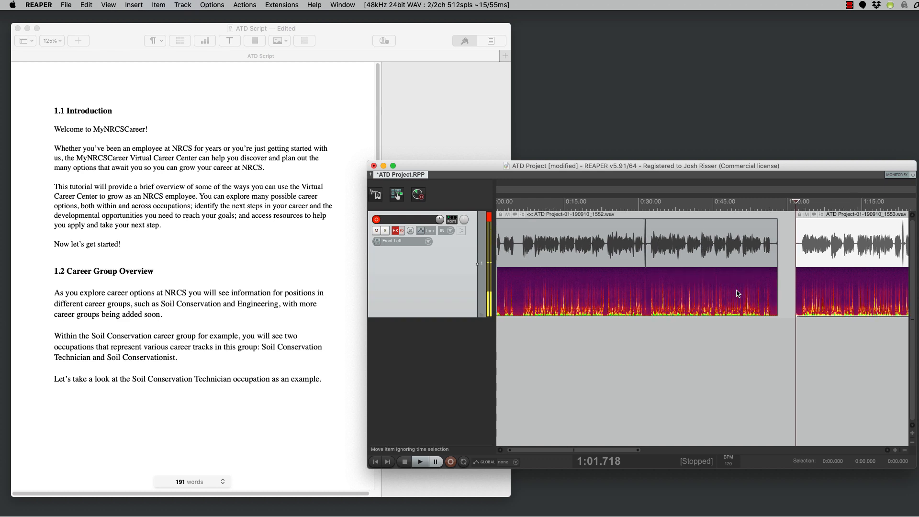
pyautogui.scroll(1, 773, 292)
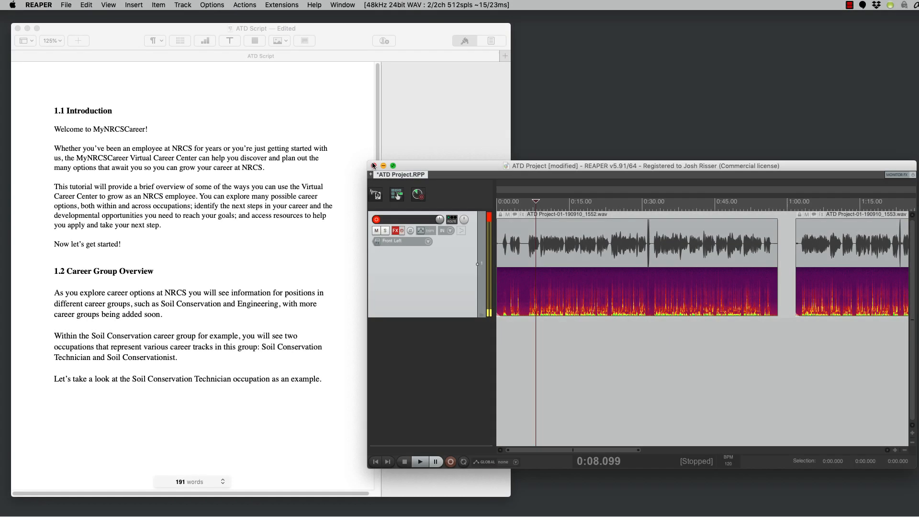
# Enlarge the REAPER project window and minimize the ATD Script document.
pyautogui.moveTo(366, 161); pyautogui.dragTo(212, 38)
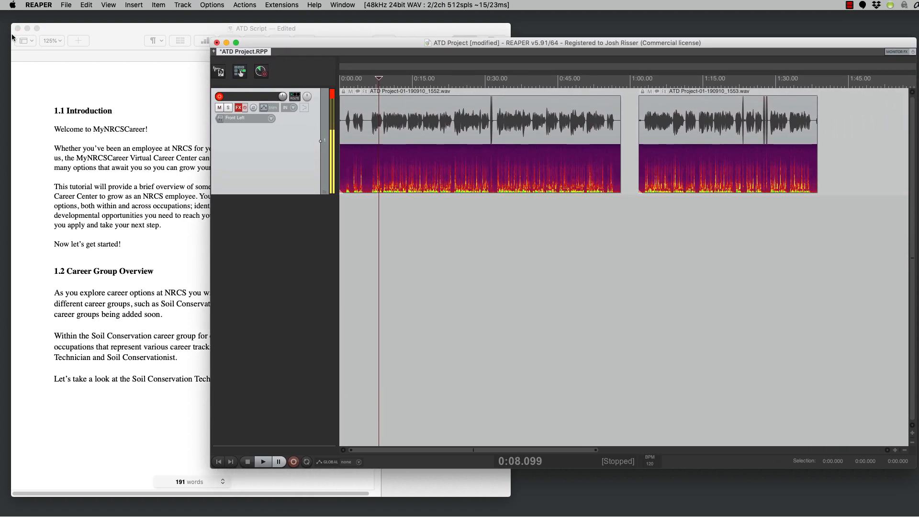
pyautogui.click(26, 29)
# Increase the track height to make the waveforms and spectrograms of both takes larger.
pyautogui.scroll(2, 625, 263)
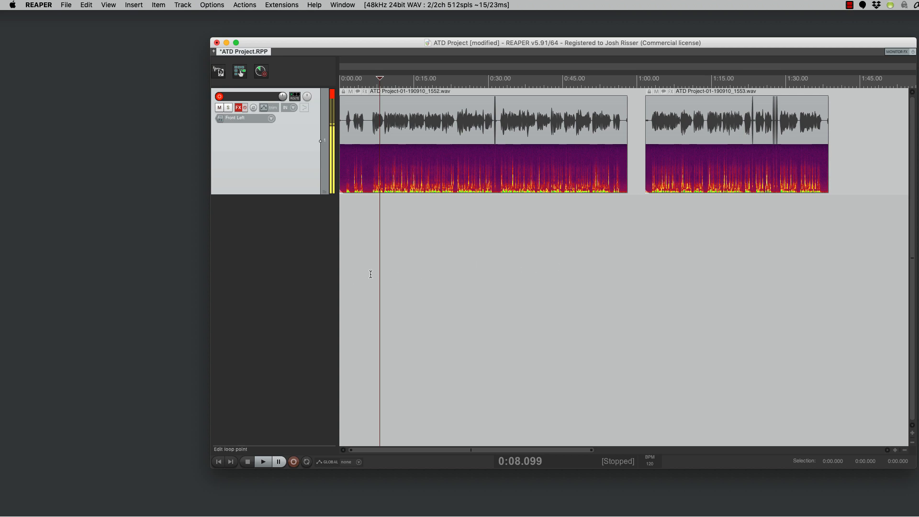
pyautogui.scroll(8, 371, 274)
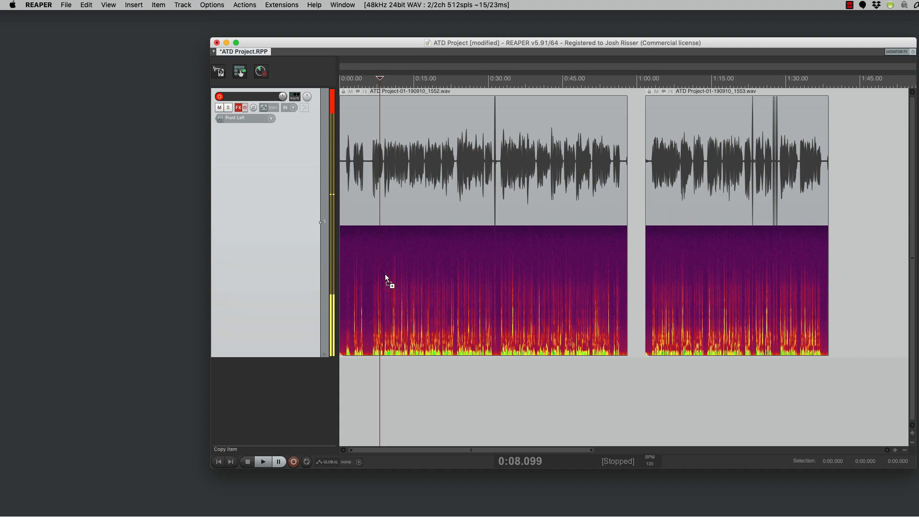
# Examine both takes at different timeline zoom levels and track heights, checking the waveforms against their spectrograms.
pyautogui.scroll(4, 422, 273)
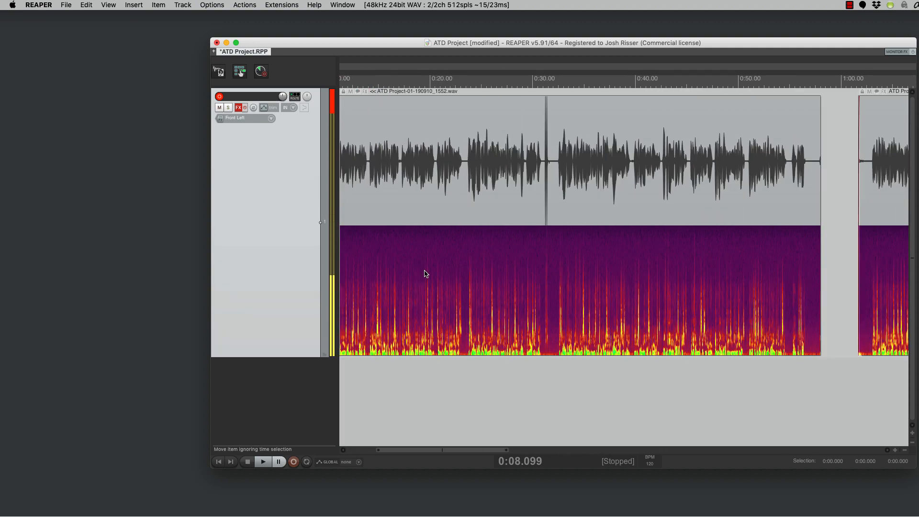
pyautogui.scroll(3, 426, 274)
pyautogui.scroll(3, 426, 274)
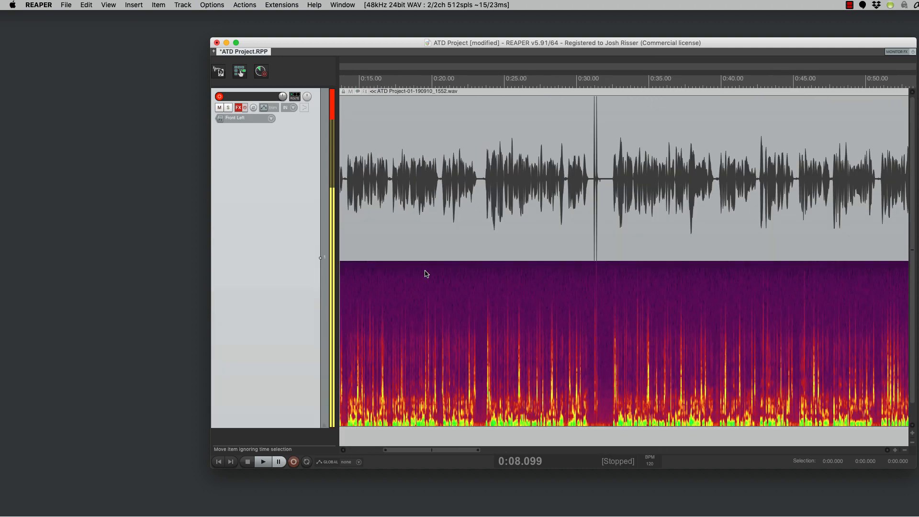
pyautogui.scroll(-5, 426, 271)
pyautogui.scroll(2, 425, 271)
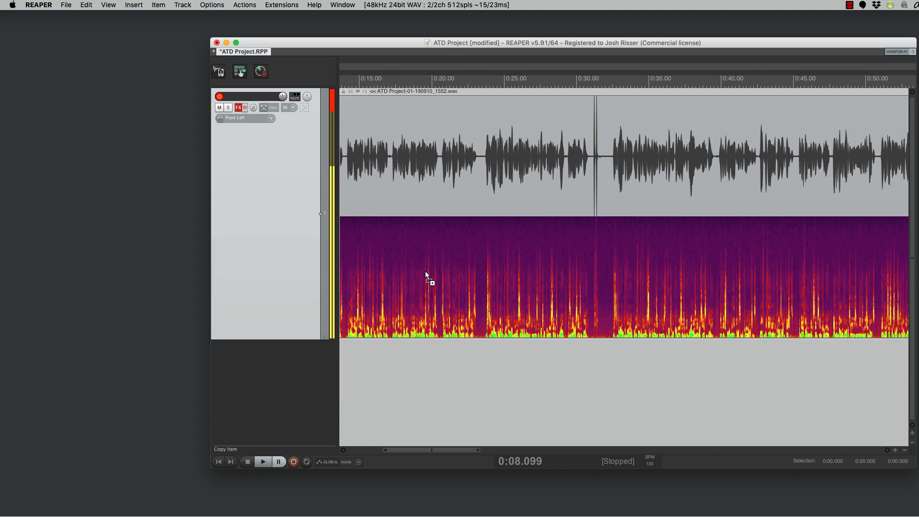
pyautogui.scroll(-2, 425, 271)
pyautogui.scroll(1, 425, 271)
pyautogui.scroll(1, 426, 271)
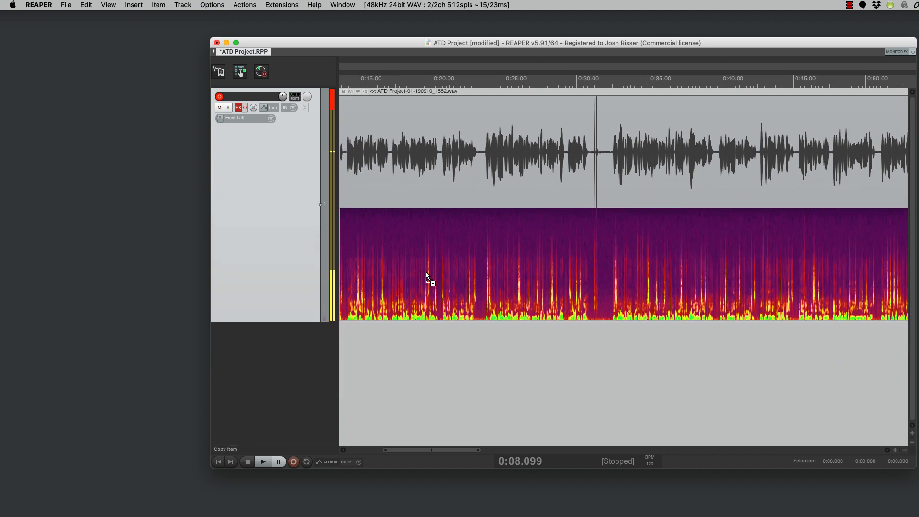
pyautogui.scroll(1, 426, 274)
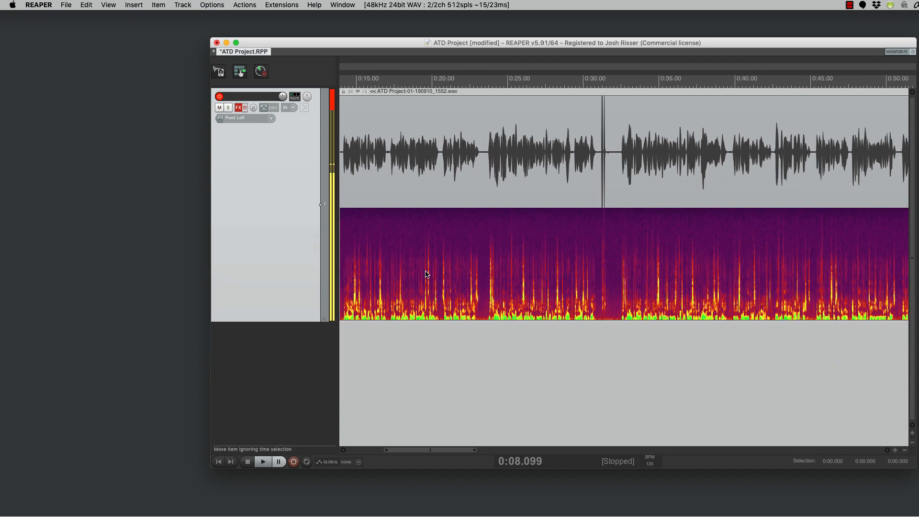
pyautogui.scroll(-2, 426, 274)
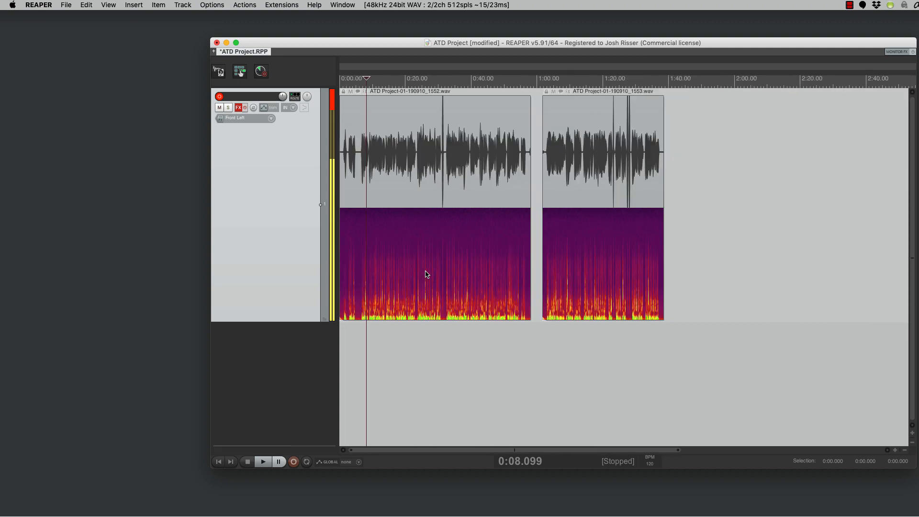
# Inspect individual words in the first take around 0:26 at close range, and return to the start of the take.
pyautogui.scroll(5, 427, 274)
pyautogui.scroll(6, 427, 274)
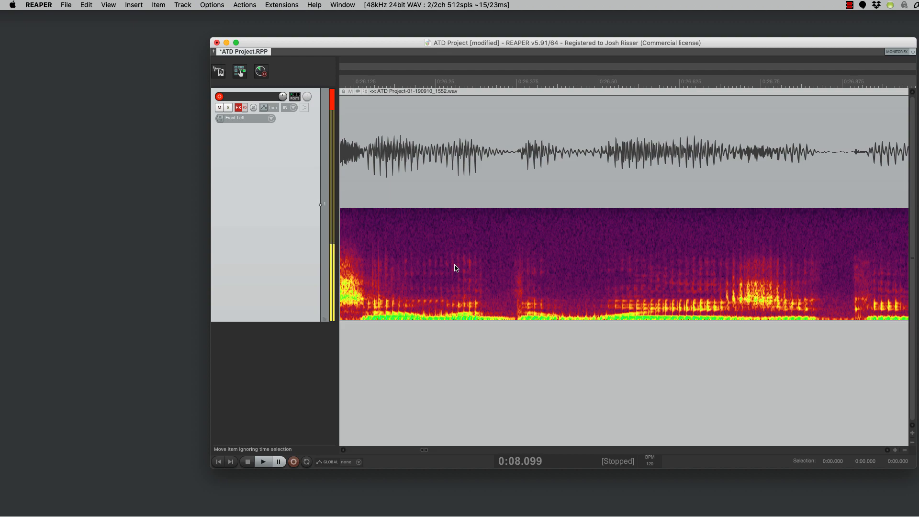
pyautogui.scroll(-3, 456, 268)
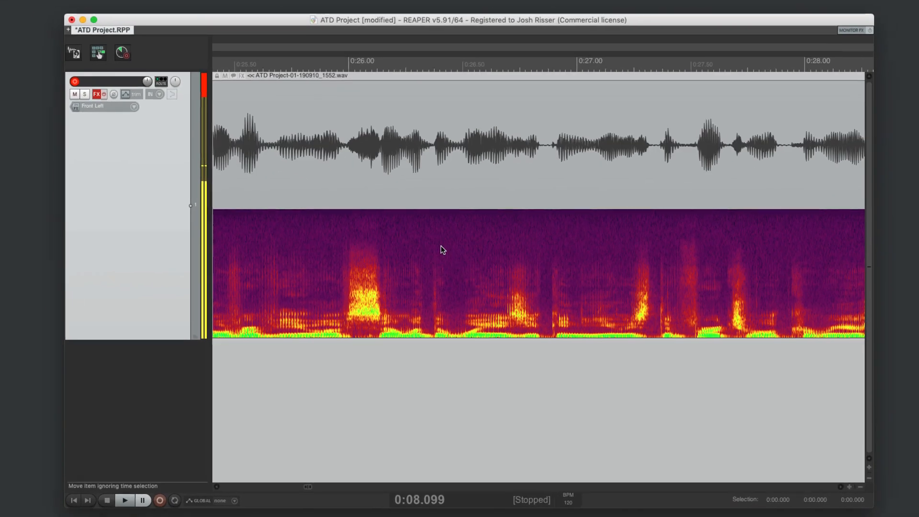
pyautogui.scroll(-3, 441, 245)
pyautogui.scroll(-2, 441, 245)
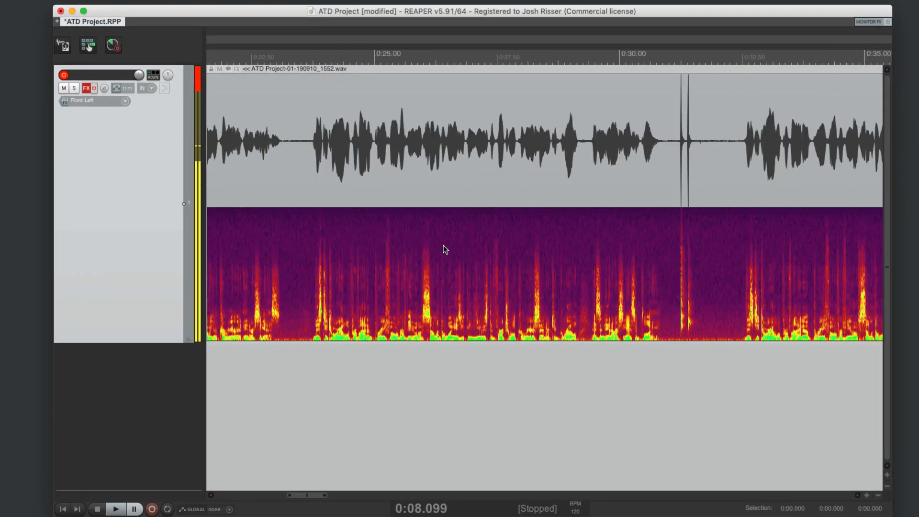
pyautogui.scroll(-1, 444, 245)
pyautogui.hscroll(-10, 444, 246)
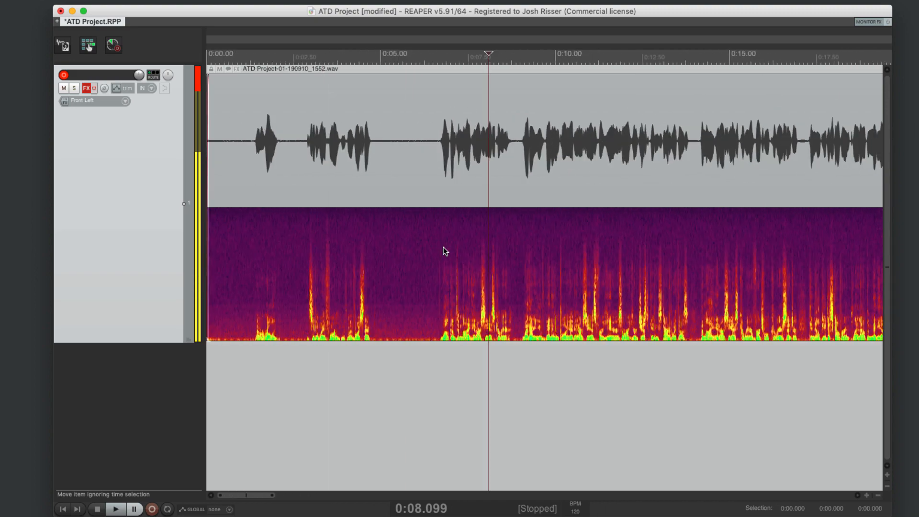
# Select the silent pause from about 0:04.9 to 0:06.5 in the first take and place the edit cursor just before it.
pyautogui.scroll(3, 406, 345)
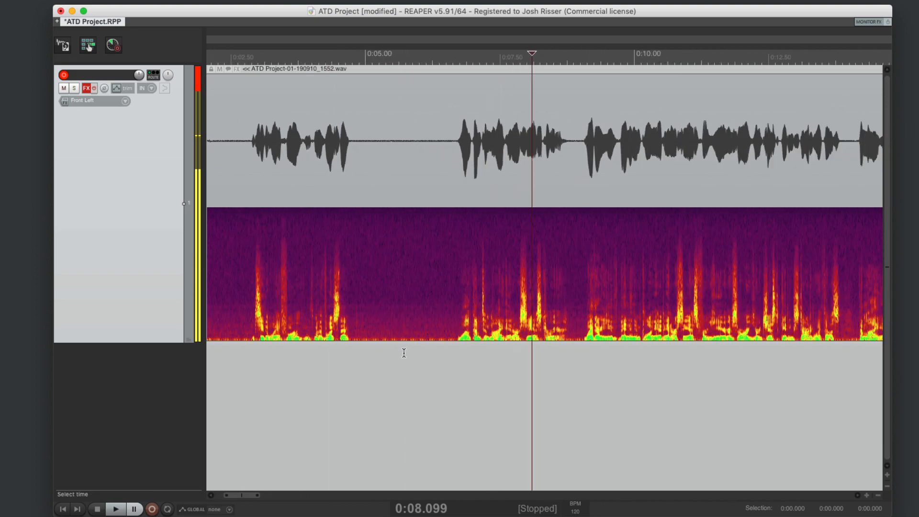
pyautogui.scroll(2, 404, 353)
pyautogui.scroll(1, 363, 365)
pyautogui.moveTo(342, 367); pyautogui.dragTo(480, 377)
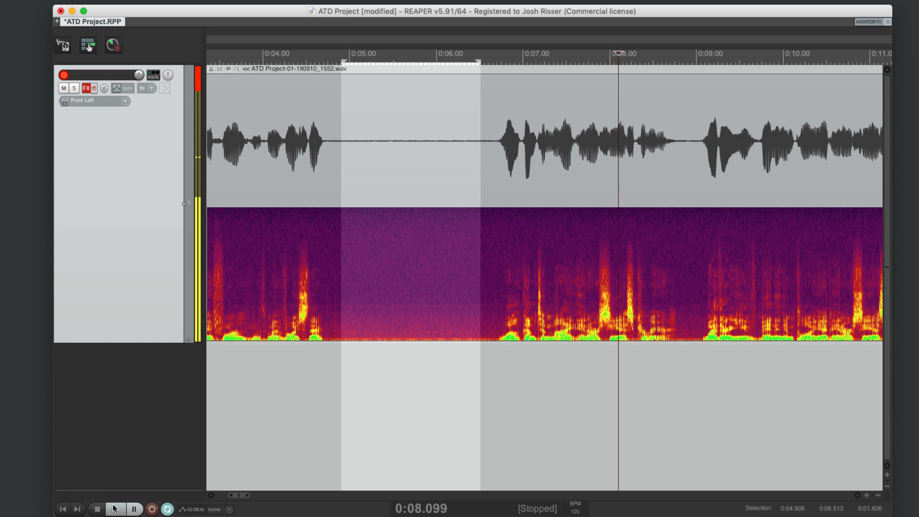
pyautogui.click(336, 417)
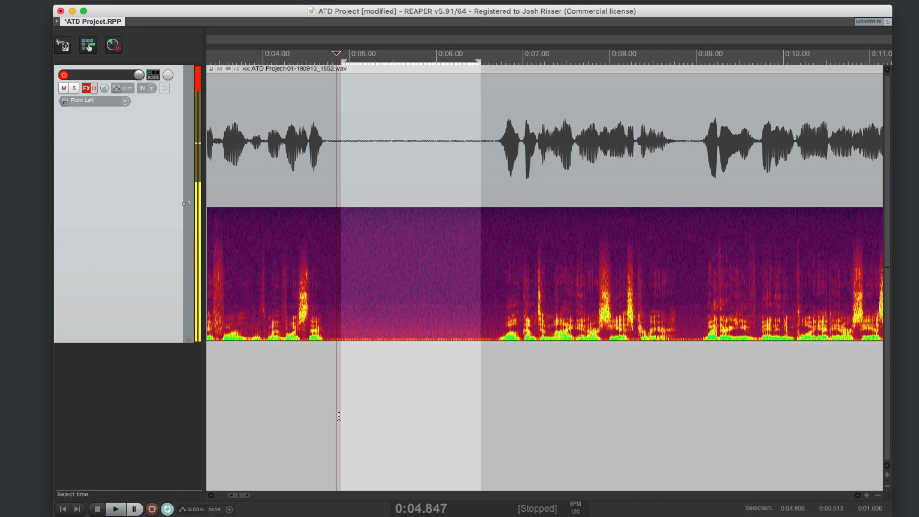
pyautogui.click(339, 416)
pyautogui.moveTo(482, 402); pyautogui.dragTo(478, 403)
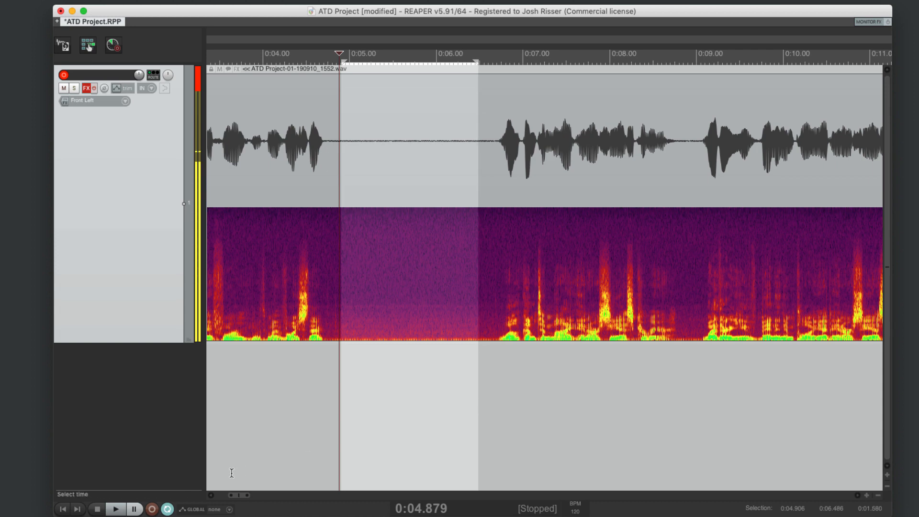
# Play the silent pause to listen to its background noise, stop playback, and clear the time selection.
pyautogui.click(117, 509)
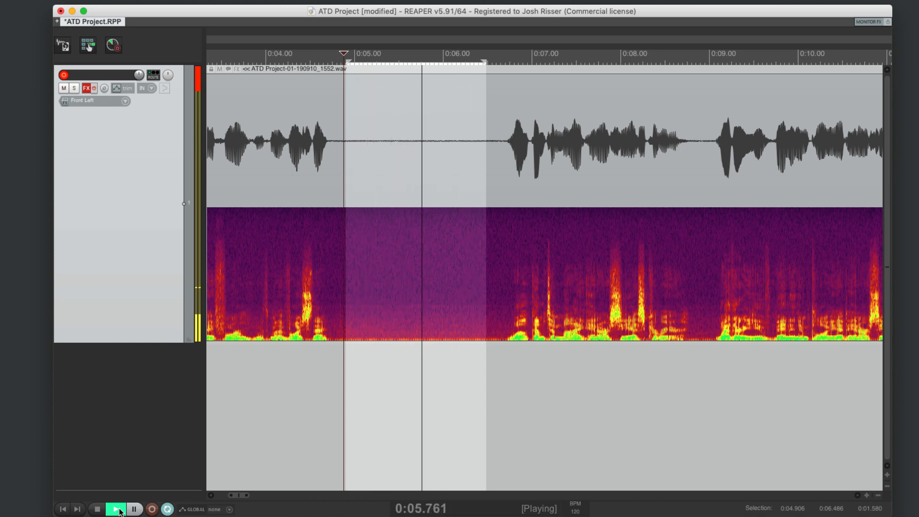
pyautogui.click(97, 509)
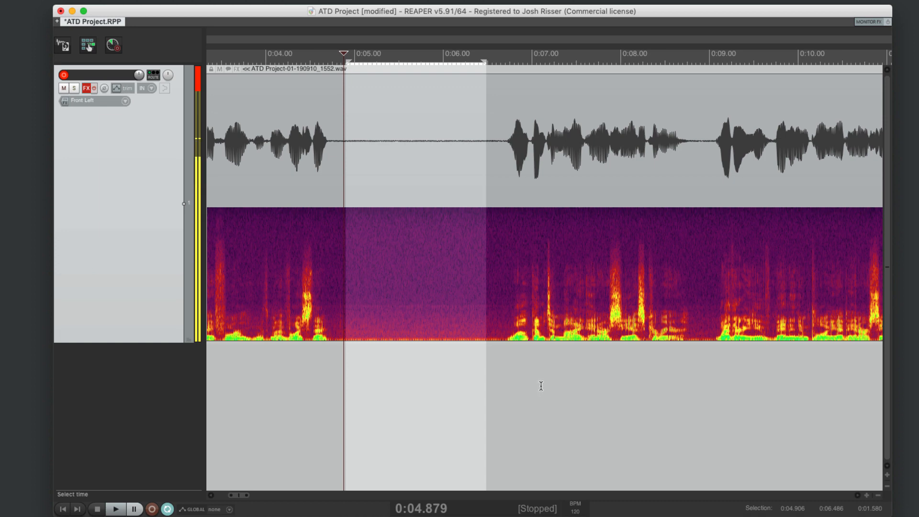
pyautogui.press('Escape')
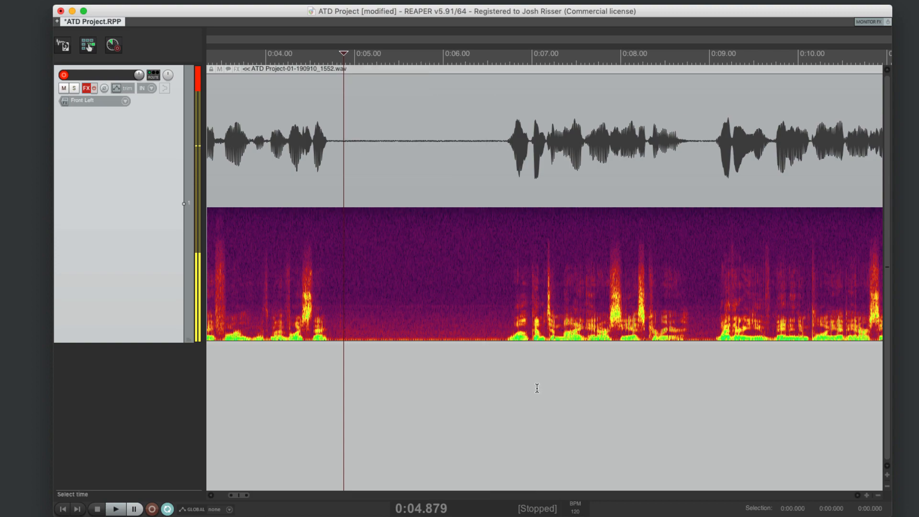
# Make a time selection of about 1.73 seconds over the silent pause, from about 0:04.85 to 0:06.58.
pyautogui.scroll(-8, 357, 405)
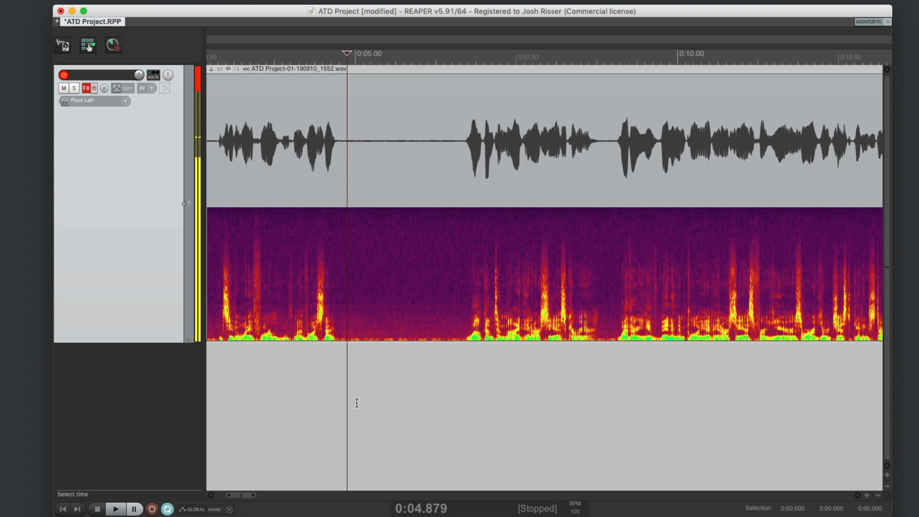
pyautogui.scroll(5, 357, 403)
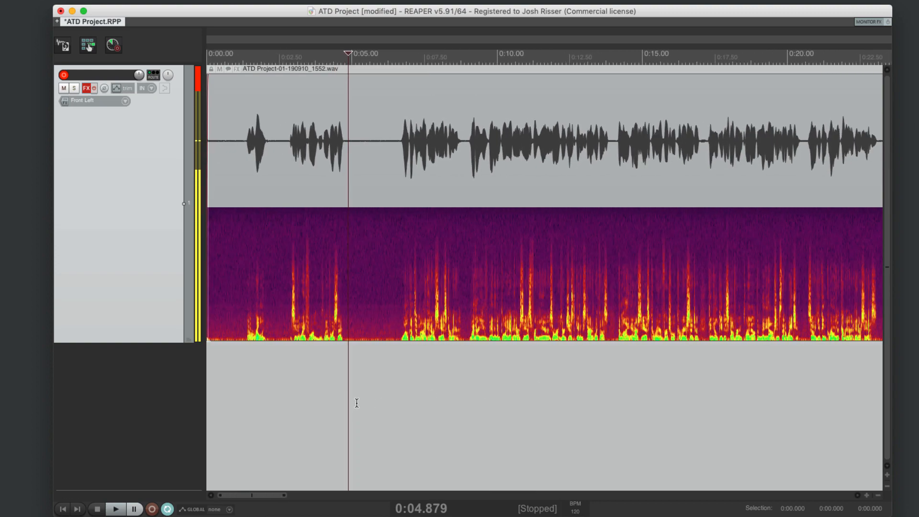
pyautogui.scroll(4, 358, 402)
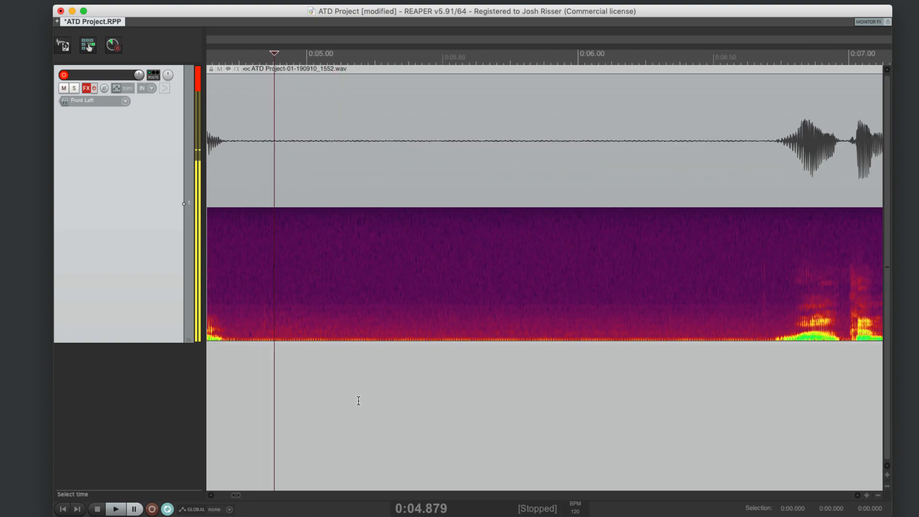
pyautogui.scroll(-1, 358, 400)
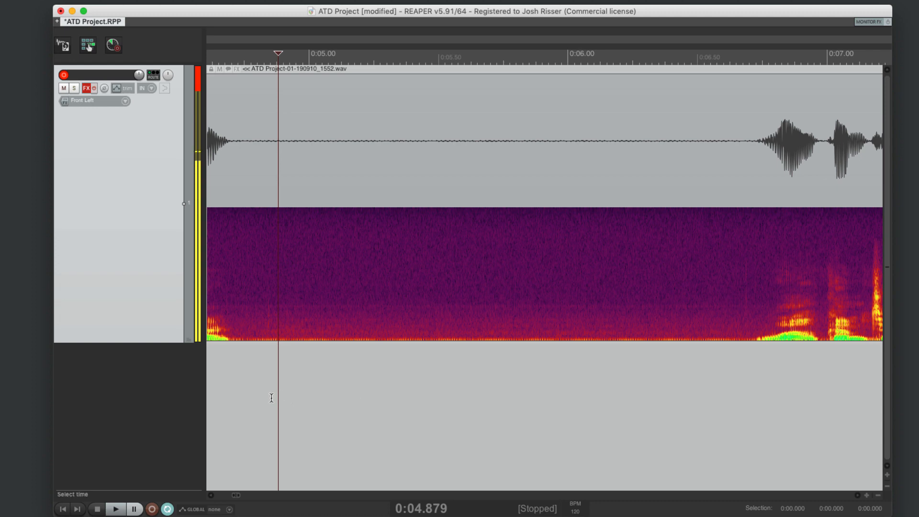
pyautogui.moveTo(271, 397); pyautogui.dragTo(718, 418)
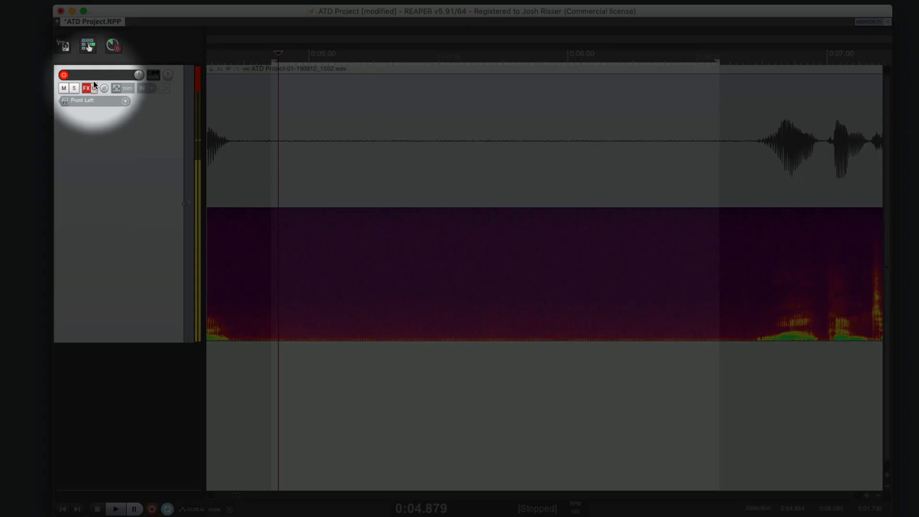
# Enable the track's effects, open its FX chain, remove every plug-in from it, and close the FX window.
pyautogui.click(88, 88)
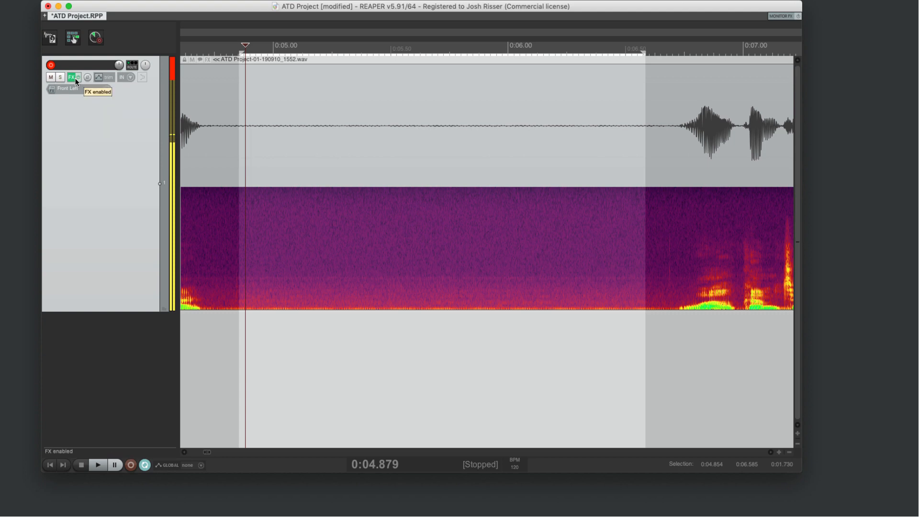
pyautogui.click(76, 79)
pyautogui.click(72, 78)
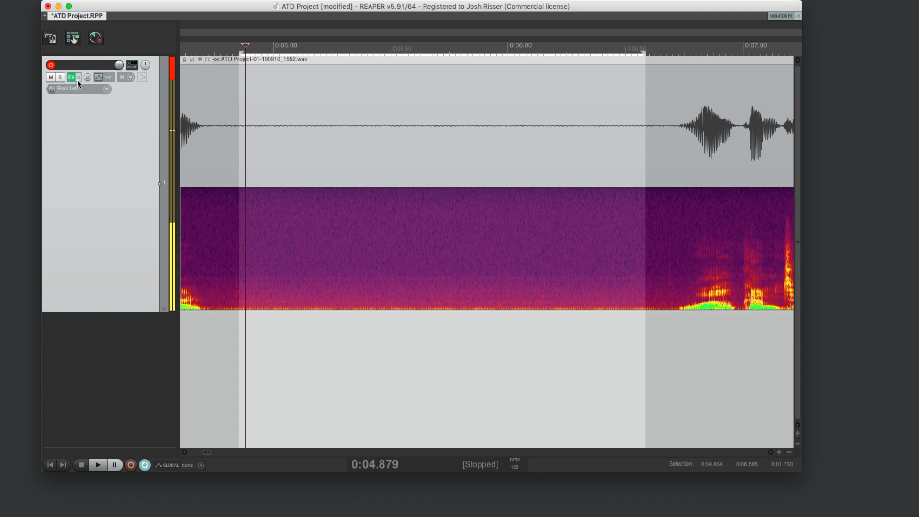
pyautogui.press('f')
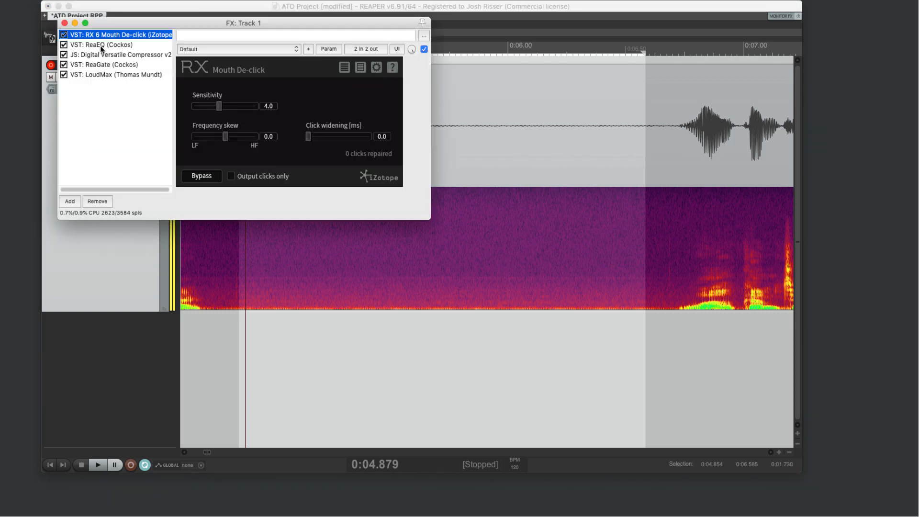
pyautogui.press('super+a')
pyautogui.press('Delete')
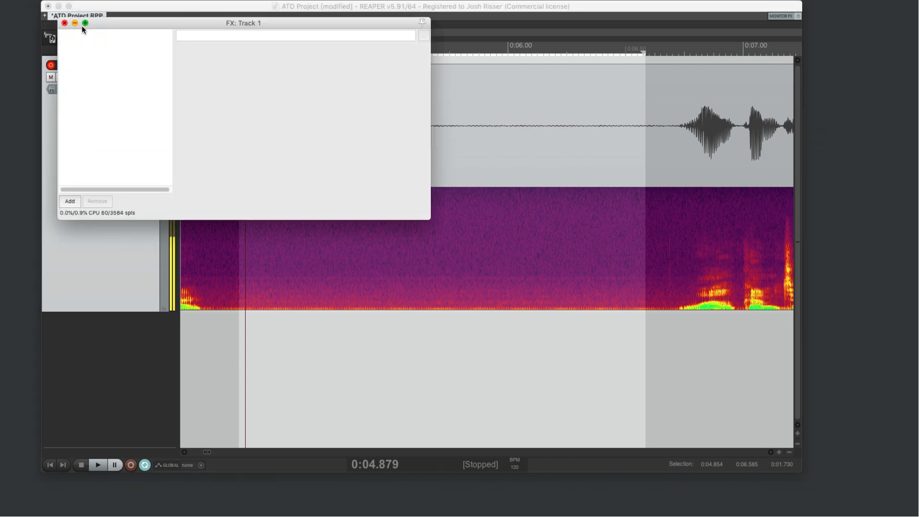
pyautogui.click(64, 23)
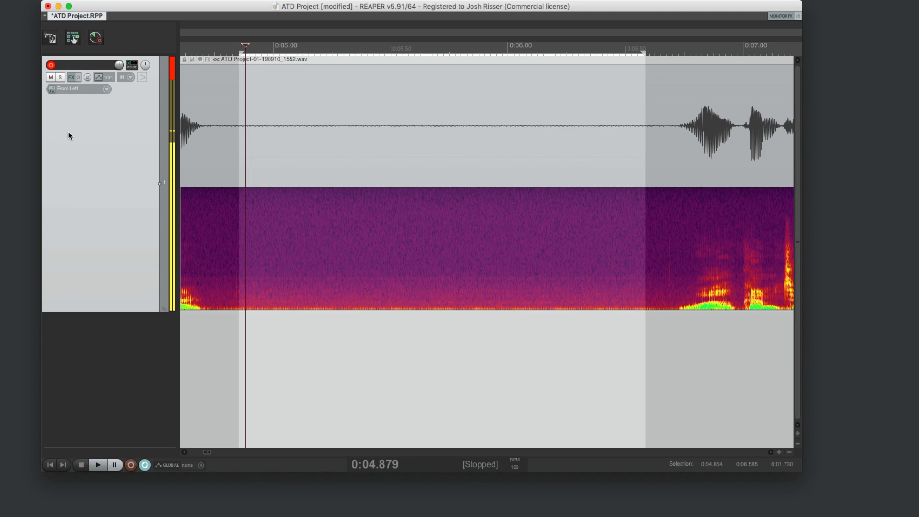
# Open the track's empty FX chain and bring up the FX browser for adding effects.
pyautogui.click(70, 79)
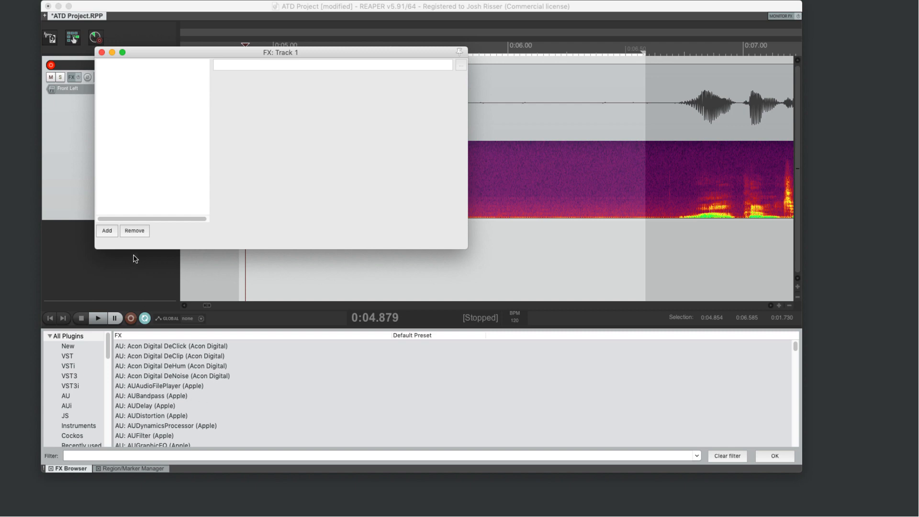
pyautogui.click(107, 230)
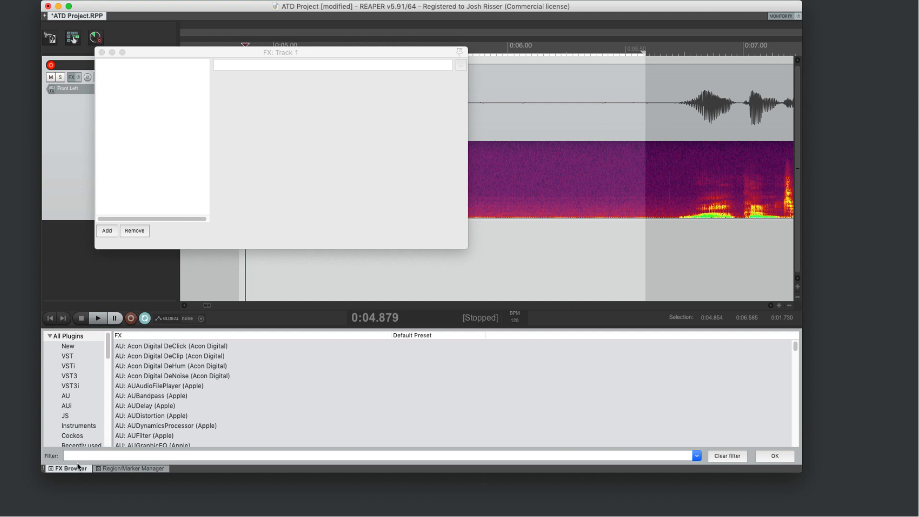
# Undock the FX browser into a floating window, reposition it, and dock it back in the docker.
pyautogui.moveTo(77, 470)
pyautogui.mouseDown()
pyautogui.moveTo(295, 364)
pyautogui.moveTo(328, 266)
pyautogui.mouseUp()
pyautogui.moveTo(252, 355); pyautogui.dragTo(525, 195)
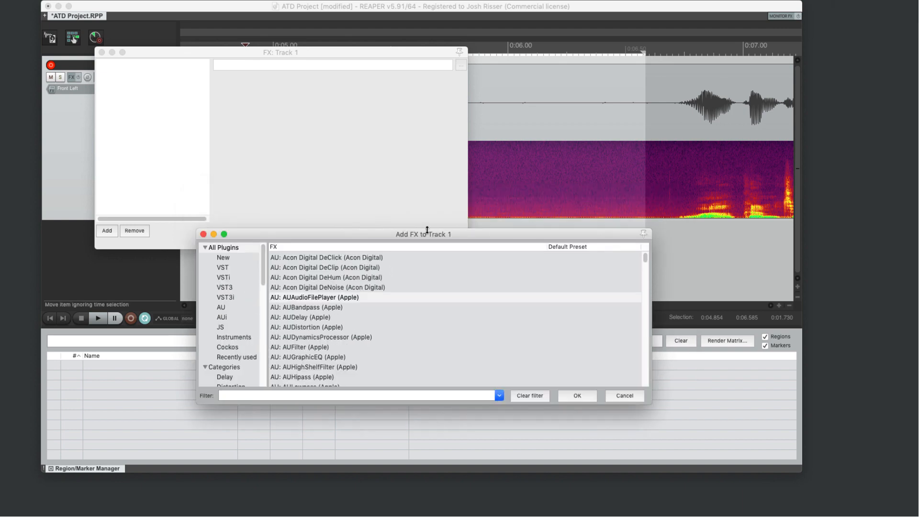
pyautogui.moveTo(349, 236); pyautogui.dragTo(369, 222)
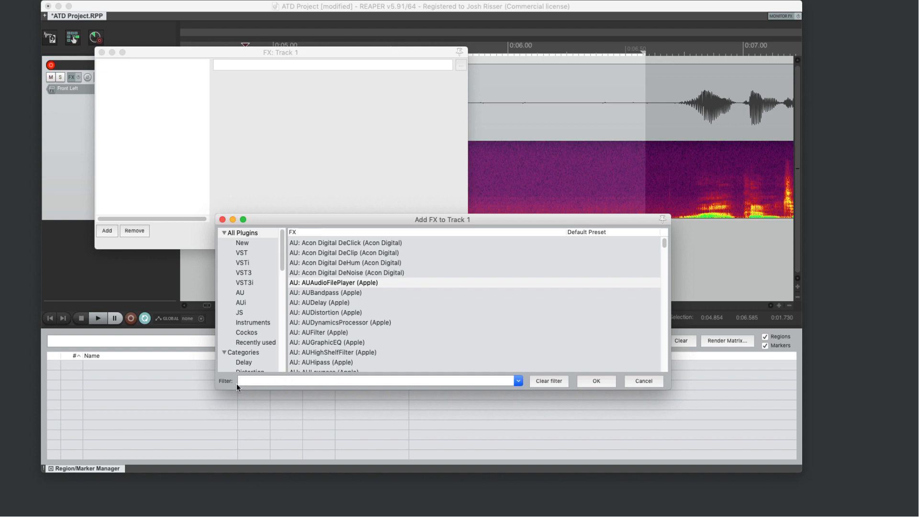
pyautogui.rightClick(525, 385)
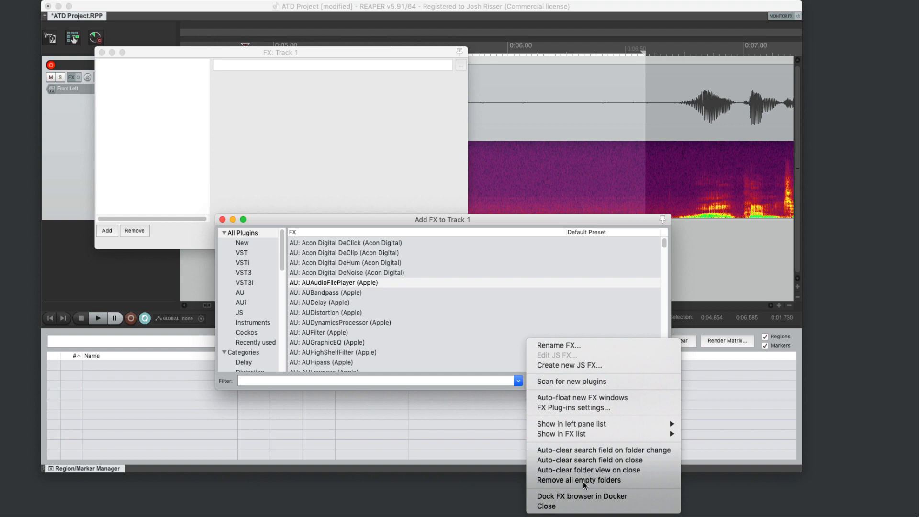
pyautogui.click(589, 497)
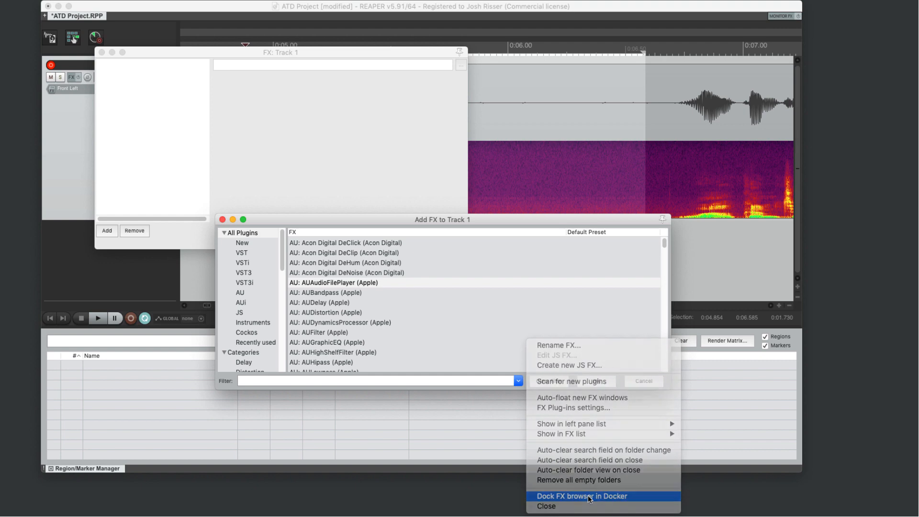
pyautogui.moveTo(75, 474)
pyautogui.mouseDown()
pyautogui.moveTo(182, 473)
pyautogui.moveTo(67, 471)
pyautogui.mouseUp()
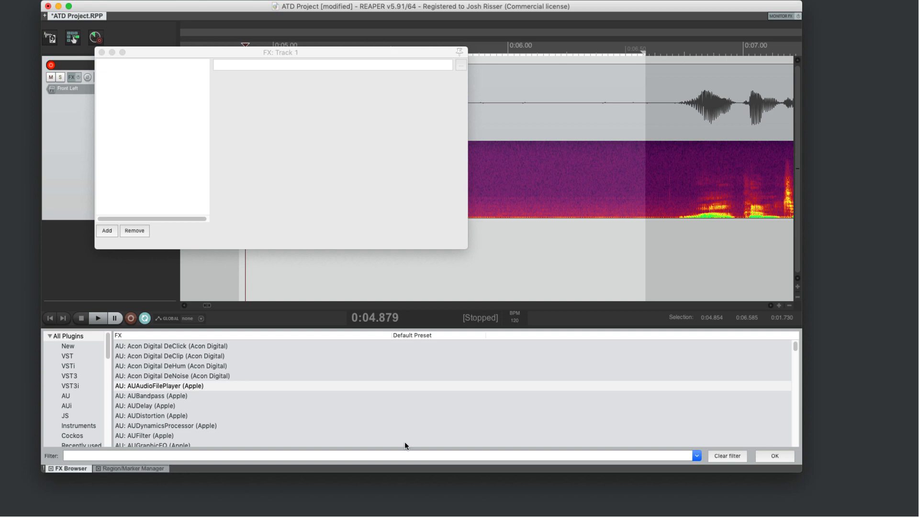
# Show the docked Mixer and Region Render Matrix beside the FX browser, along with the master channel strip.
pyautogui.hotkey('alt', 'd')
pyautogui.hotkey('alt', 'd')
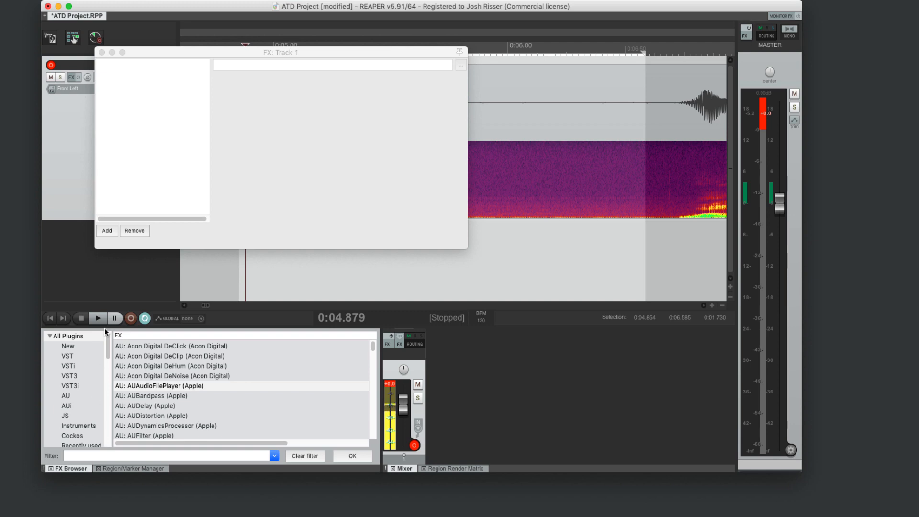
# Hide the docker, bring the FX browser back for the track's empty chain, and filter the plug-in list for ReaFir.
pyautogui.hotkey('alt', 'd')
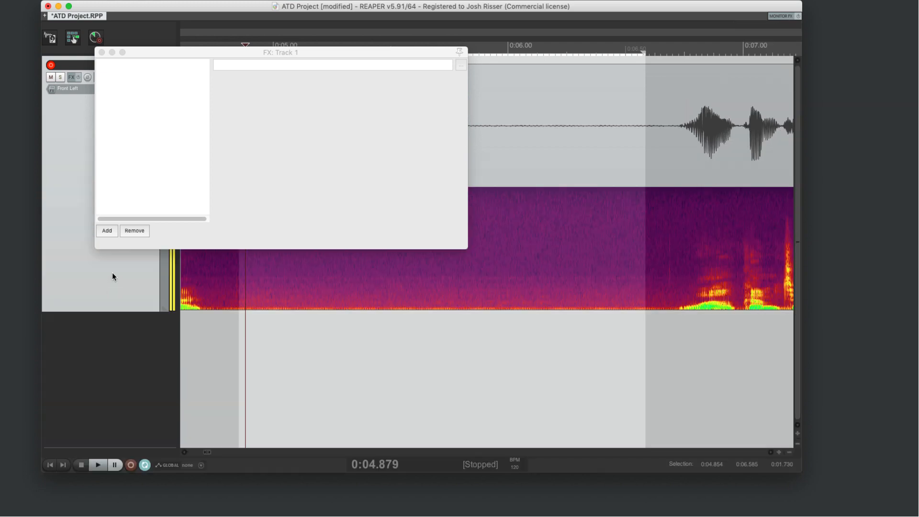
pyautogui.click(107, 231)
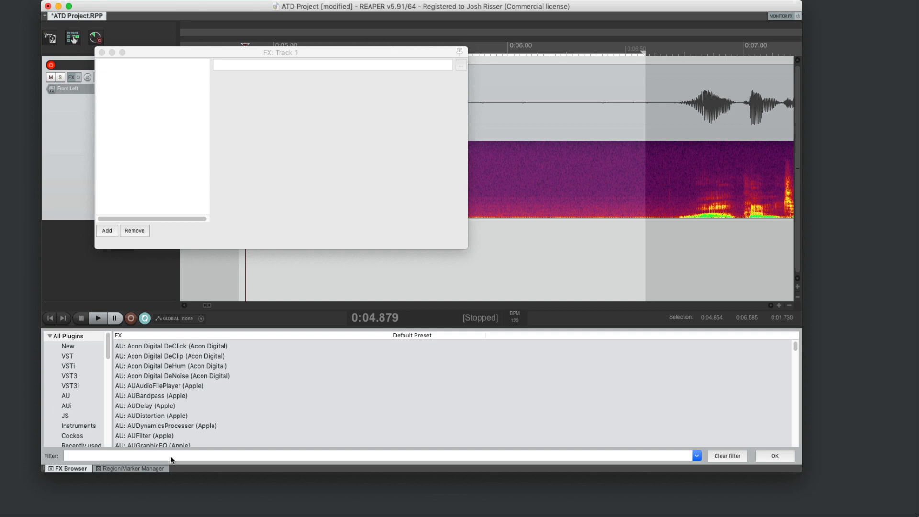
pyautogui.write('REA')
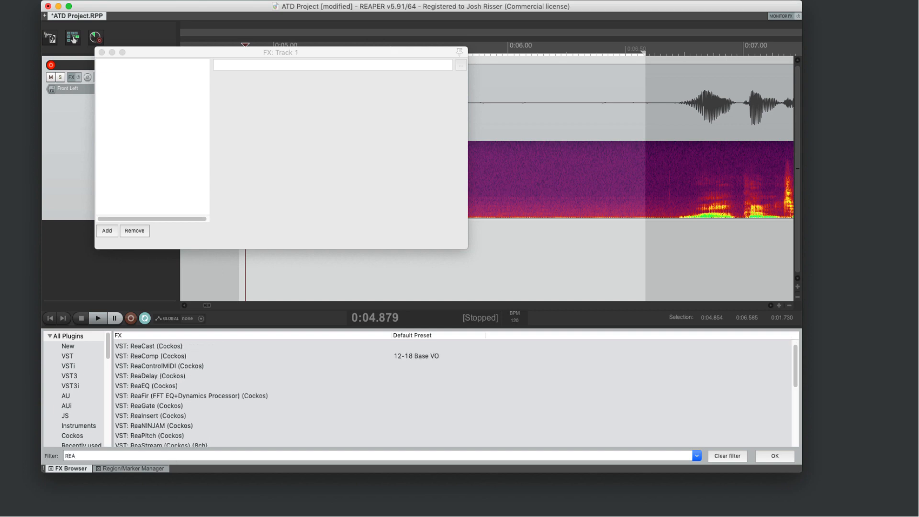
pyautogui.press('BackSpace')
pyautogui.press('BackSpace')
pyautogui.write('eaFir')
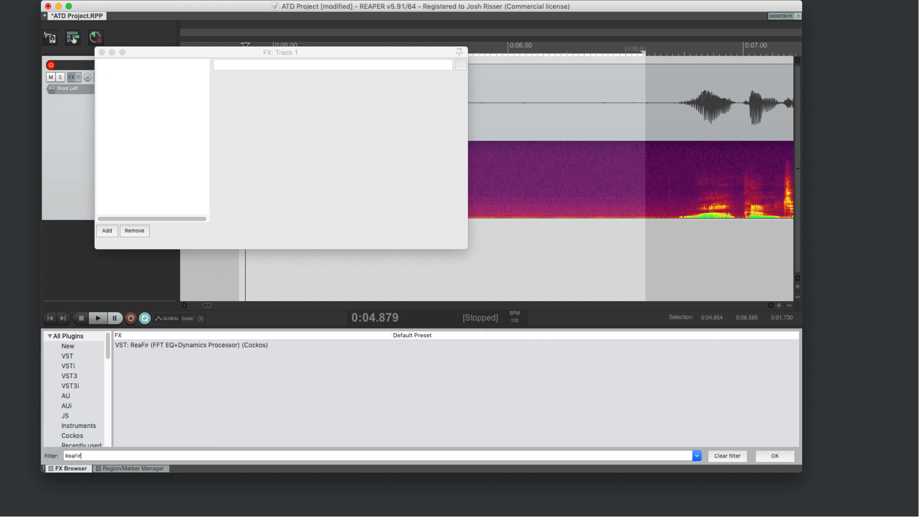
# Add ReaFir (FFT EQ+Dynamics Processor) to the track's FX chain and reposition the FX window.
pyautogui.click(144, 346)
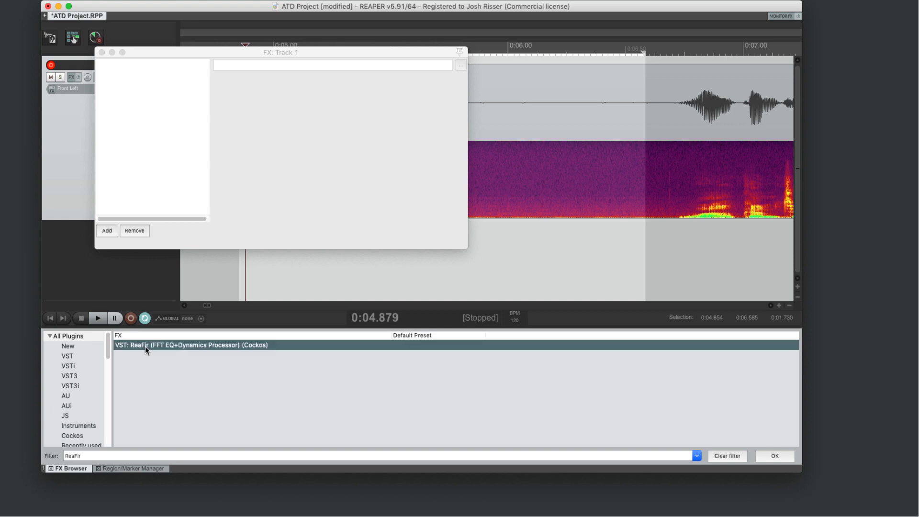
pyautogui.click(133, 156)
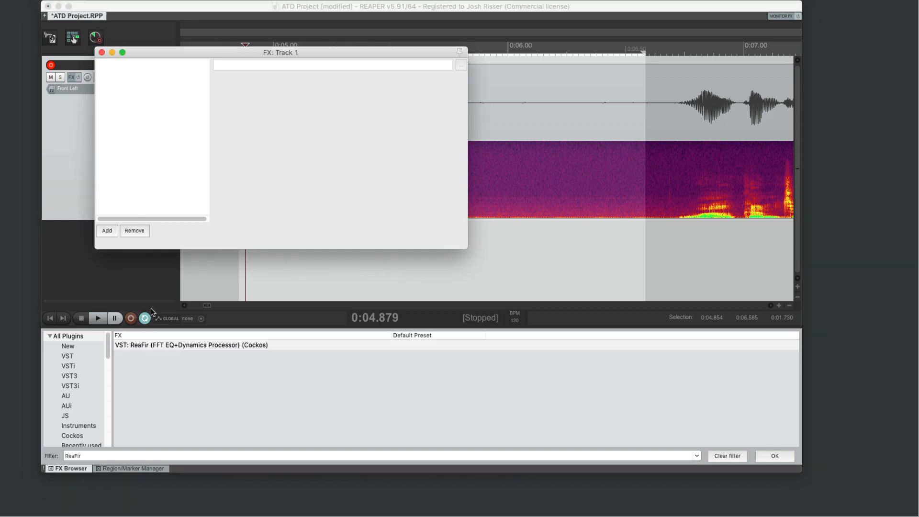
pyautogui.moveTo(153, 346); pyautogui.dragTo(145, 128)
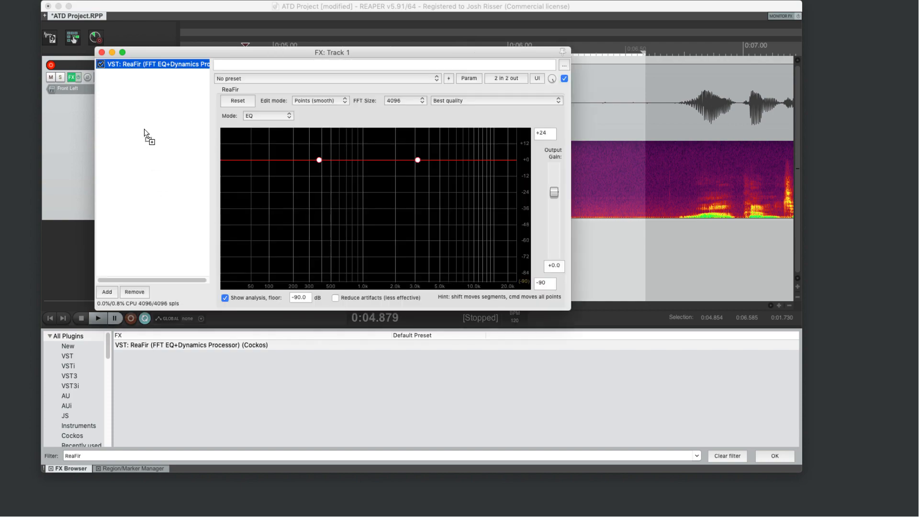
pyautogui.click(319, 160)
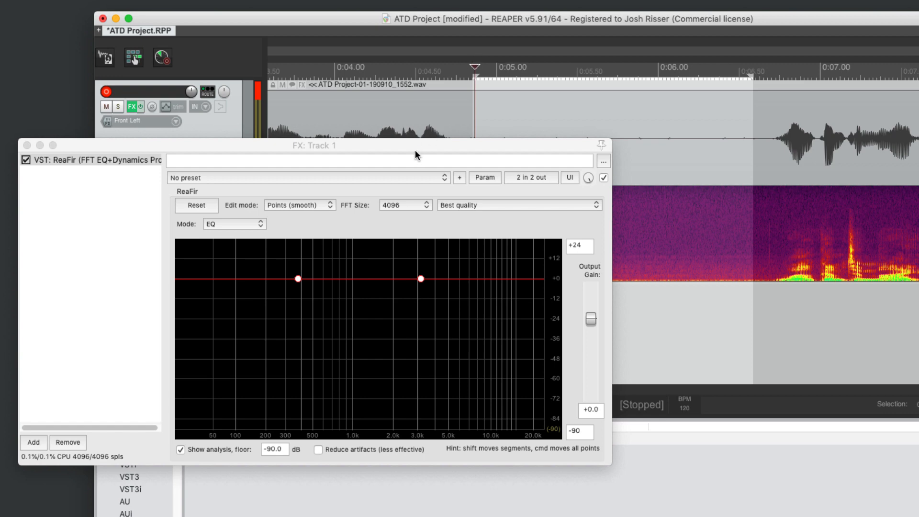
pyautogui.moveTo(414, 150); pyautogui.dragTo(434, 125)
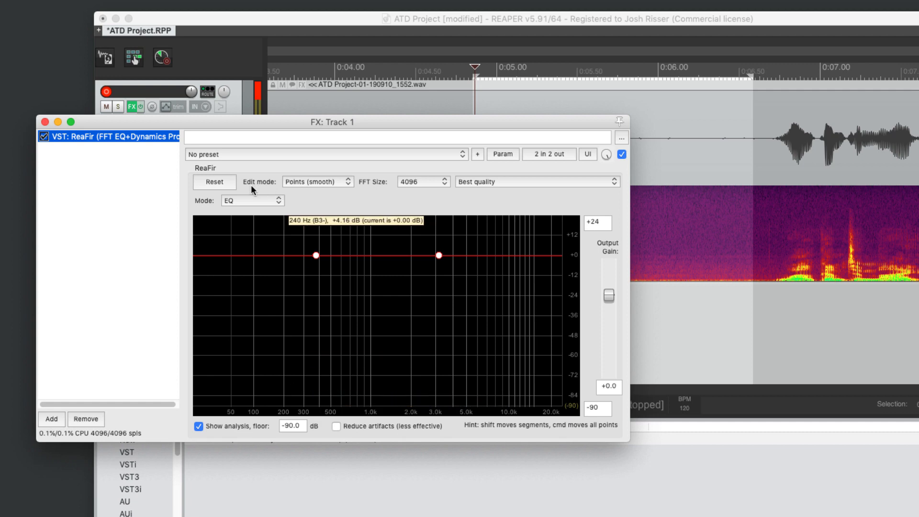
# Set ReaFir to Subtract mode with the Precise edit mode and an FFT size of 1024.
pyautogui.click(253, 196)
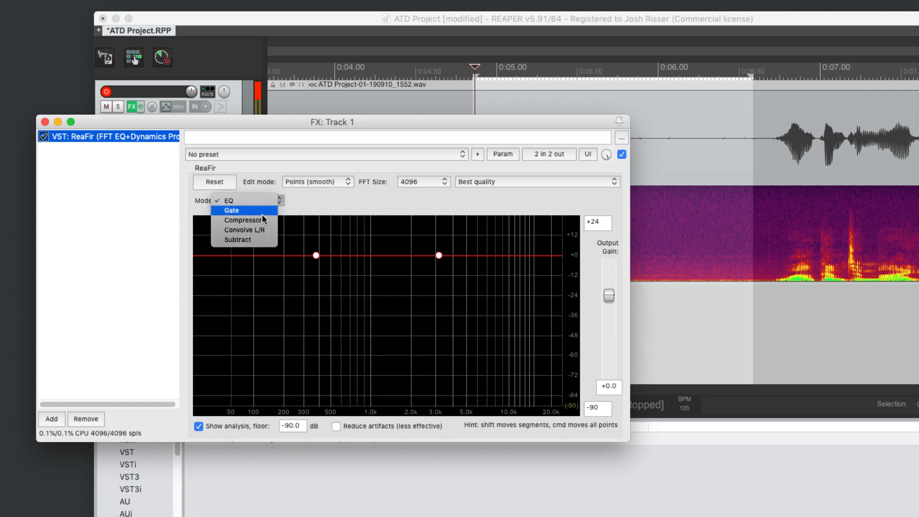
pyautogui.click(253, 242)
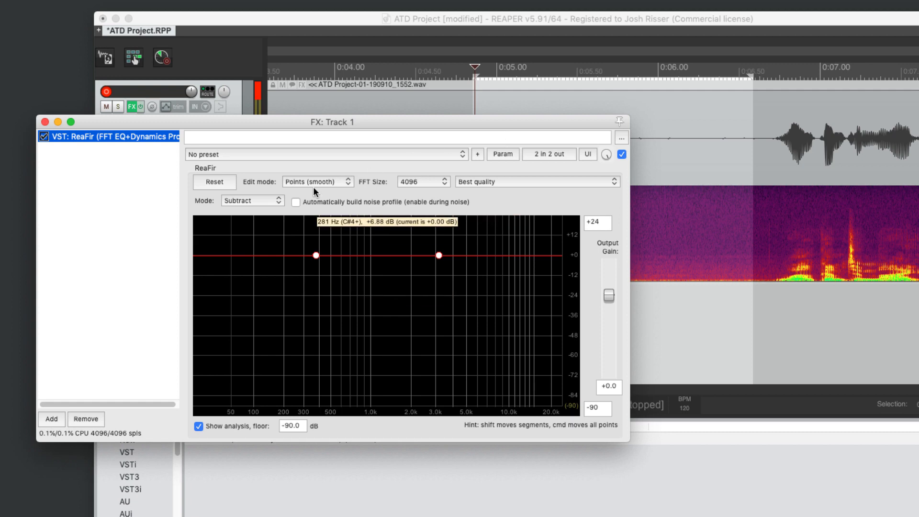
pyautogui.click(324, 180)
pyautogui.click(324, 179)
pyautogui.click(324, 182)
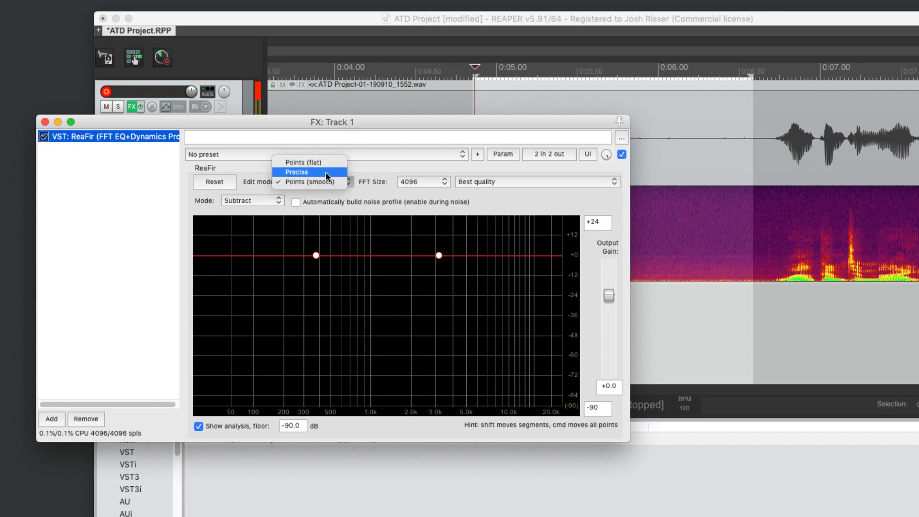
pyautogui.click(292, 172)
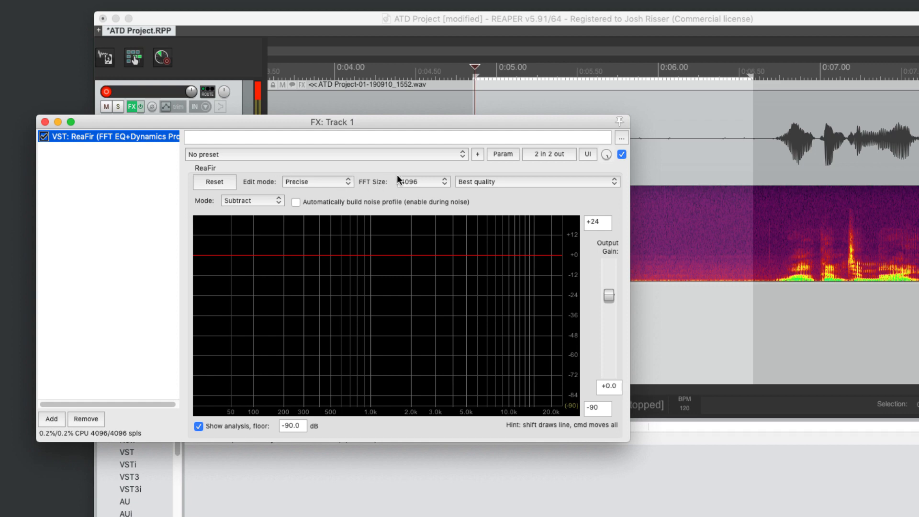
pyautogui.click(415, 183)
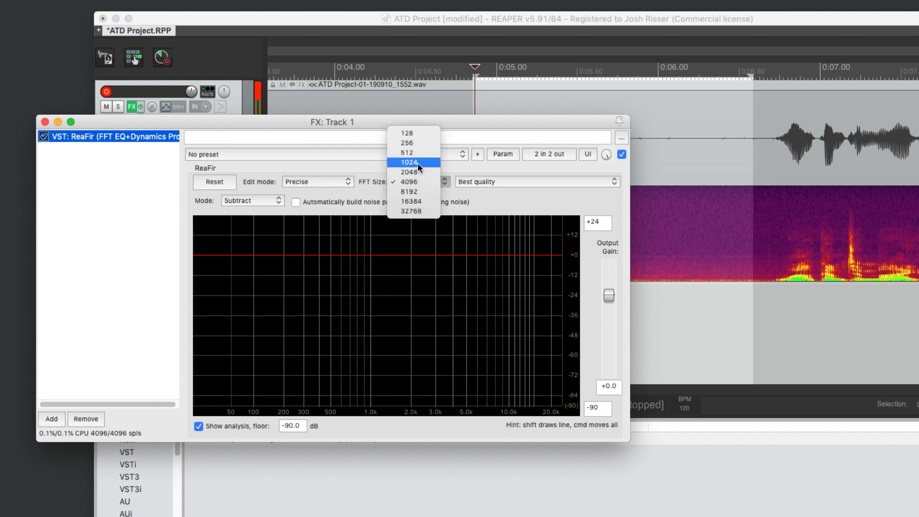
pyautogui.click(417, 163)
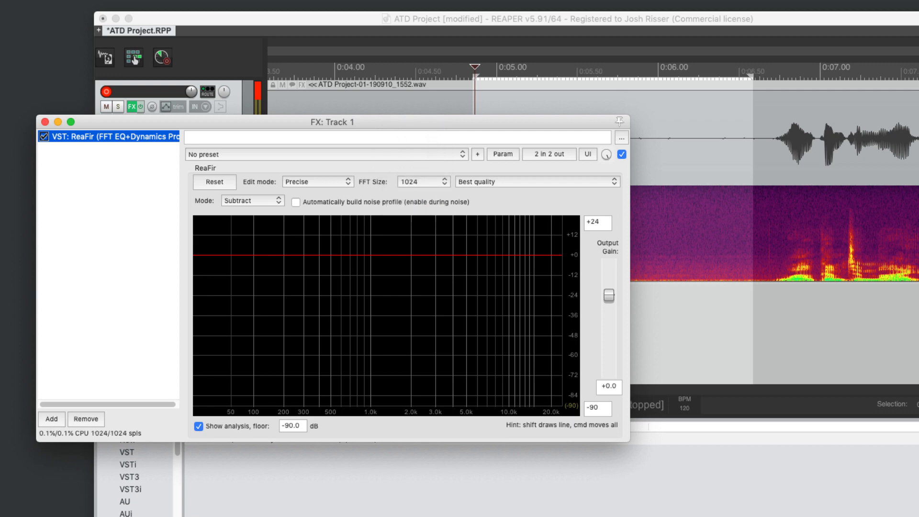
# Build ReaFir's noise profile automatically while playing the selected background noise, and switch profile building off once it is captured.
pyautogui.click(341, 200)
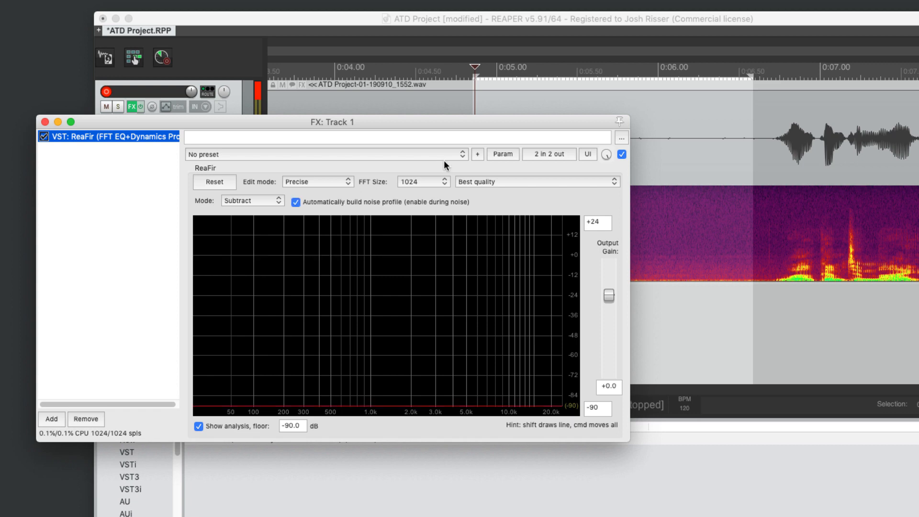
pyautogui.moveTo(496, 124); pyautogui.dragTo(419, 207)
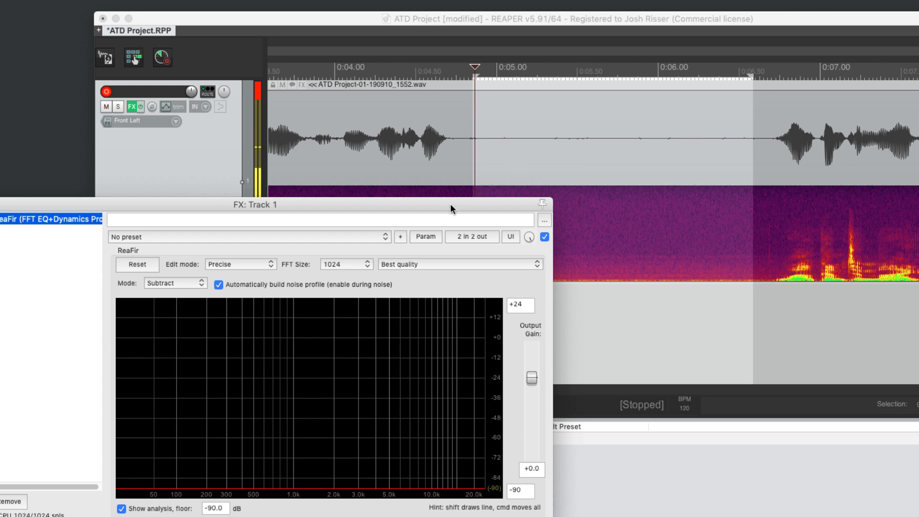
pyautogui.moveTo(450, 203); pyautogui.dragTo(492, 139)
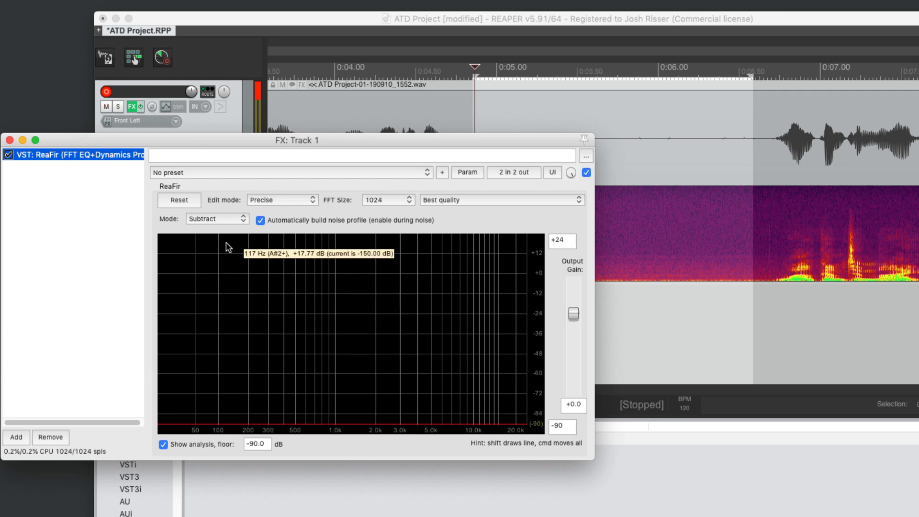
pyautogui.press('space')
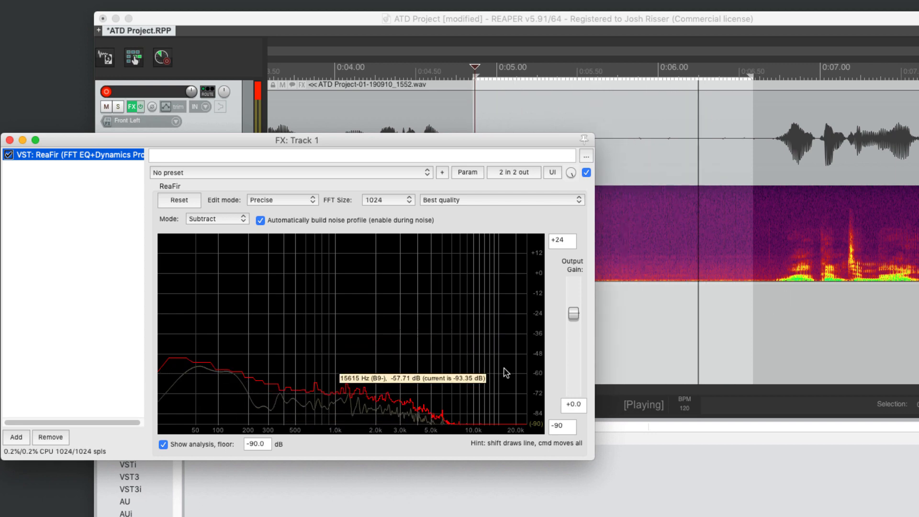
pyautogui.press('space')
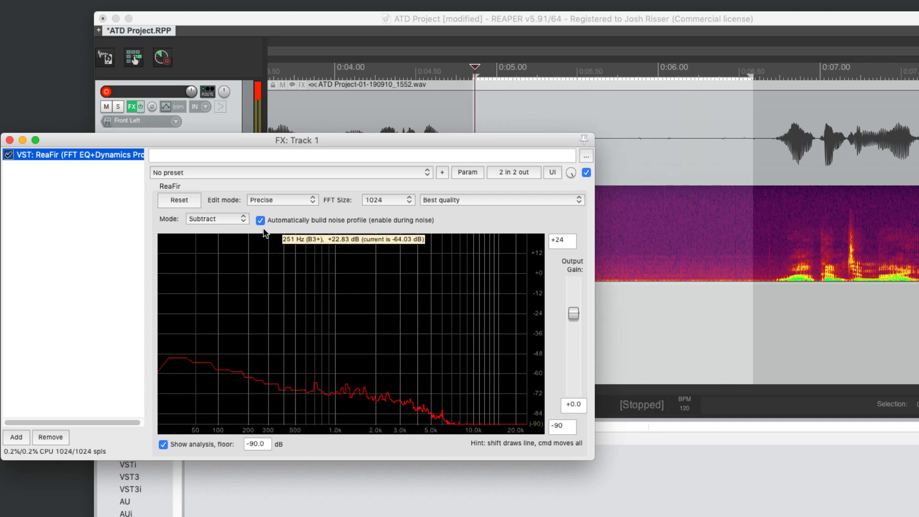
pyautogui.click(310, 220)
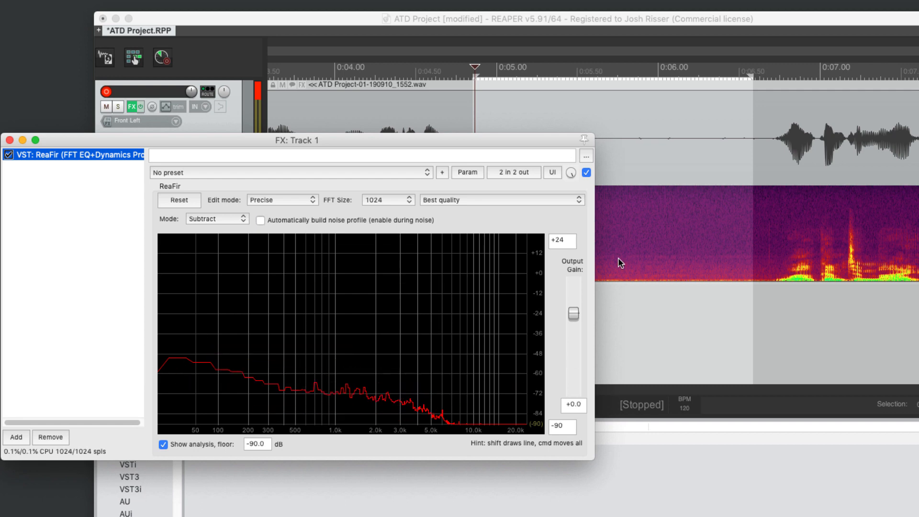
# Audition the noise reduction on the selection and on the following narration, with the FX window closed and repeat turned off.
pyautogui.press('space')
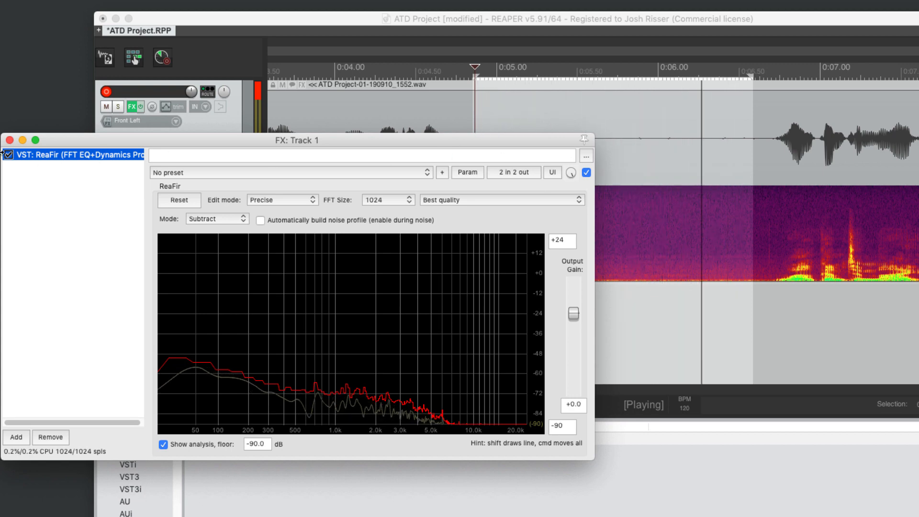
pyautogui.click(10, 140)
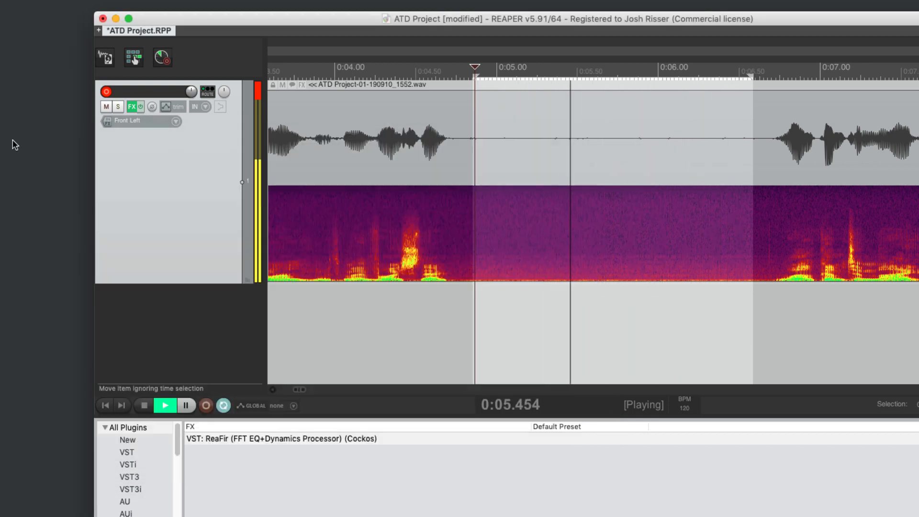
pyautogui.click(223, 406)
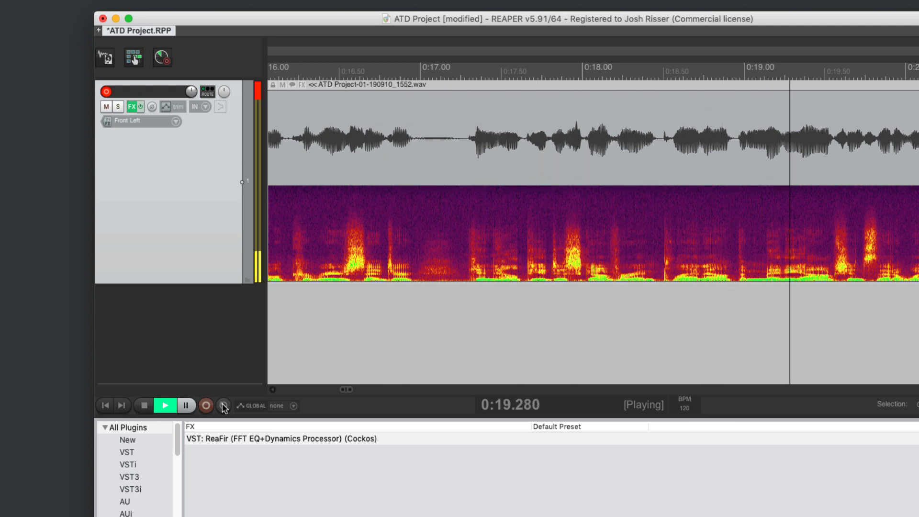
pyautogui.press('space')
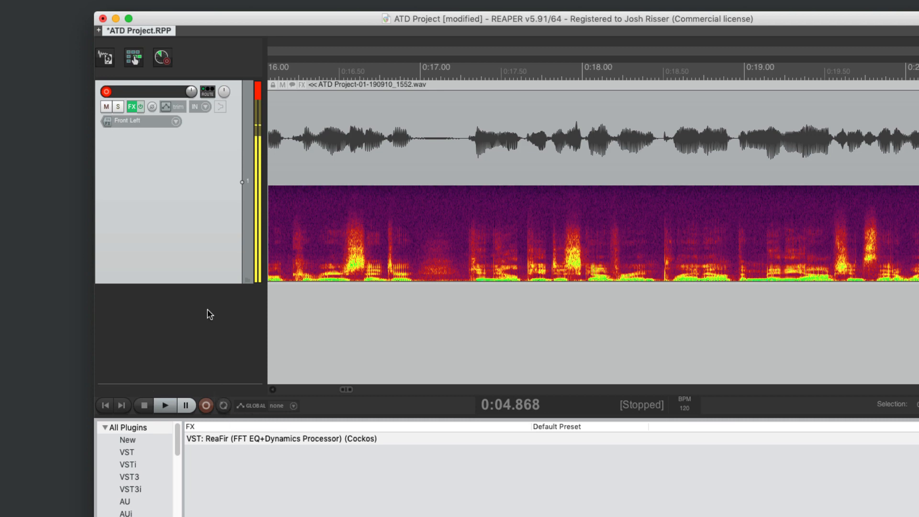
# Reopen the track's FX chain and play the narration to compare its live spectrum with ReaFir's noise profile.
pyautogui.click(133, 107)
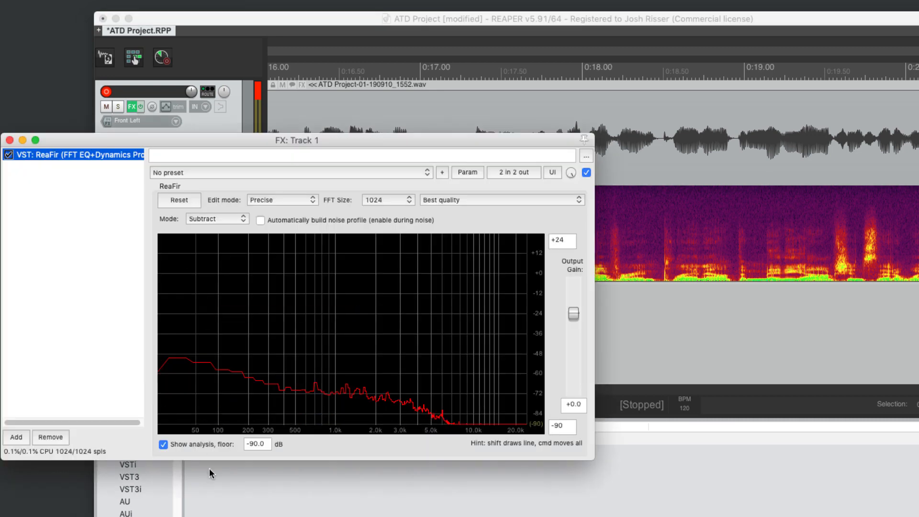
pyautogui.moveTo(523, 142); pyautogui.dragTo(588, 168)
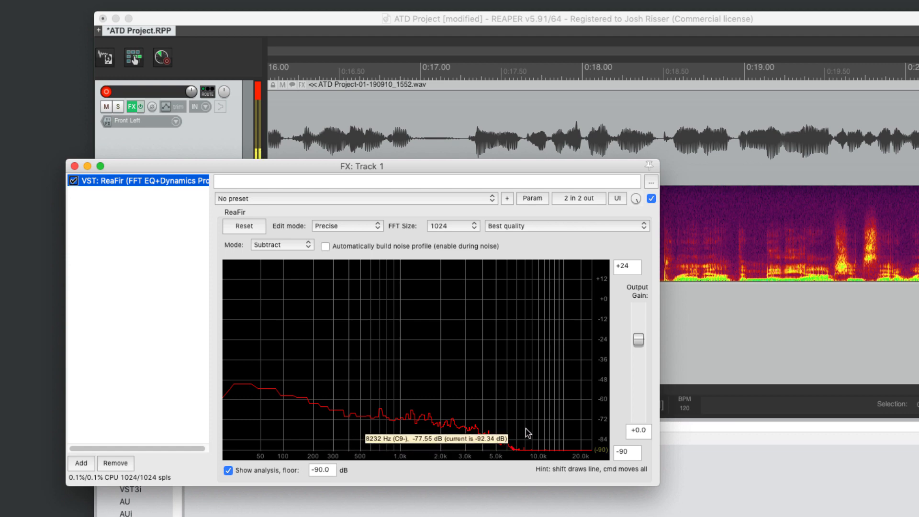
pyautogui.moveTo(536, 426); pyautogui.dragTo(536, 428)
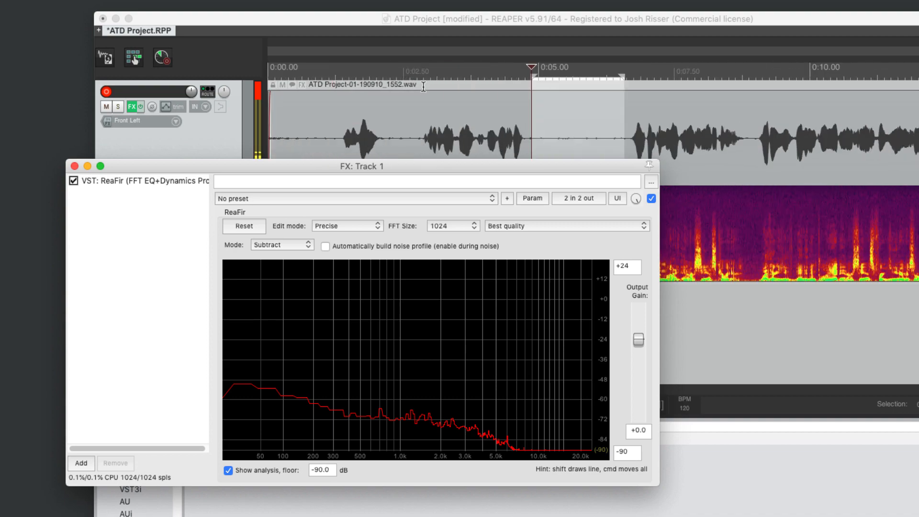
pyautogui.scroll(-1, 423, 86)
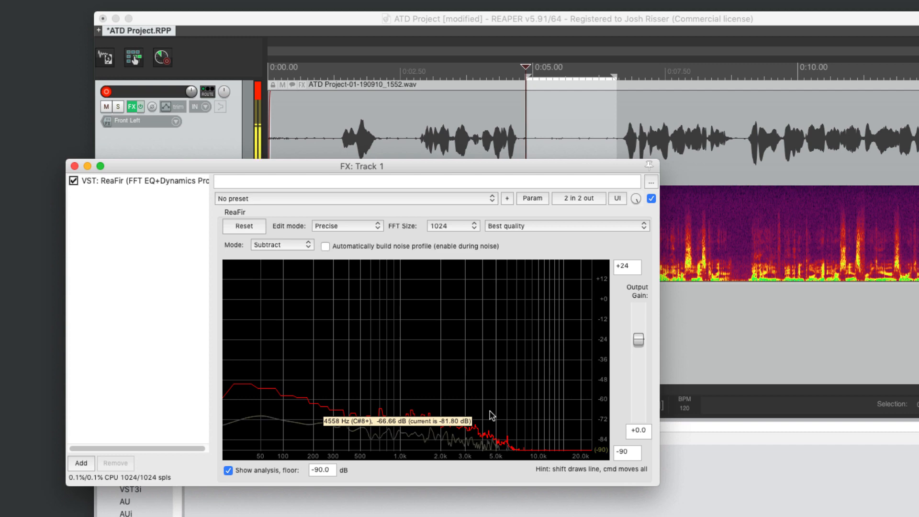
pyautogui.press('space')
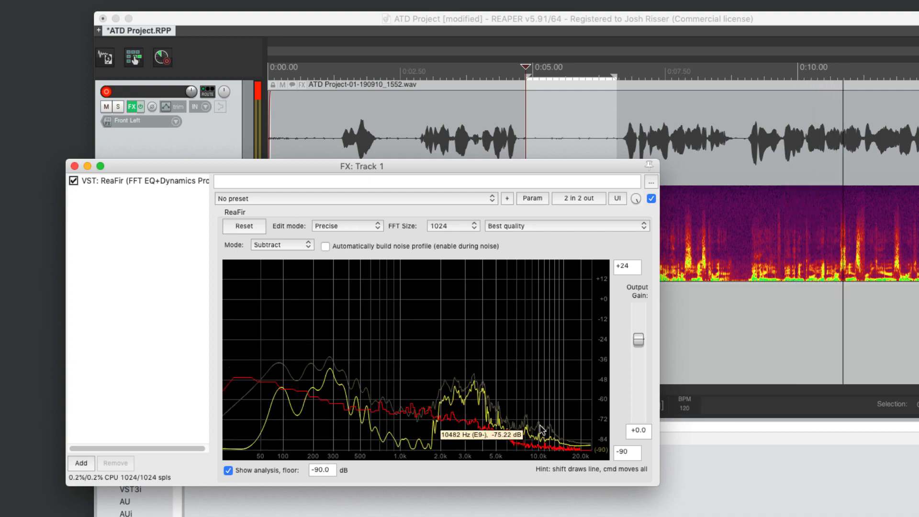
pyautogui.moveTo(537, 442)
pyautogui.mouseDown()
pyautogui.moveTo(535, 401)
pyautogui.moveTo(527, 433)
pyautogui.mouseUp()
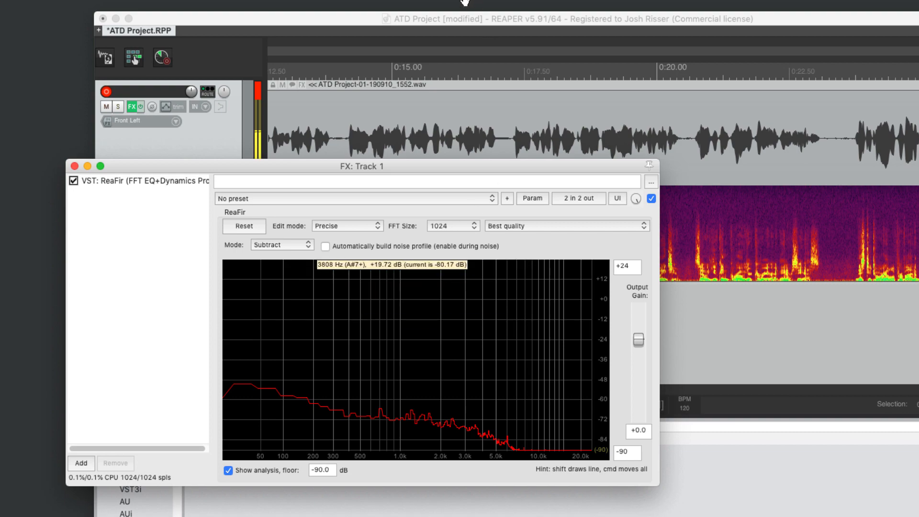
# Turn repeat back on, move the FX window clear of the waveform, and loop playback of the selected noise section.
pyautogui.hscroll(-10, 602, 129)
pyautogui.scroll(-3, 602, 130)
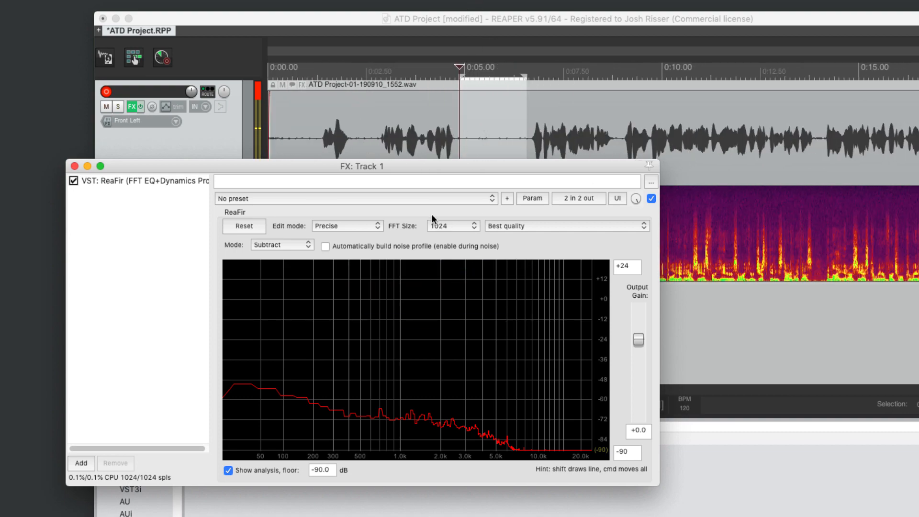
pyautogui.moveTo(460, 168); pyautogui.dragTo(571, 44)
pyautogui.click(221, 407)
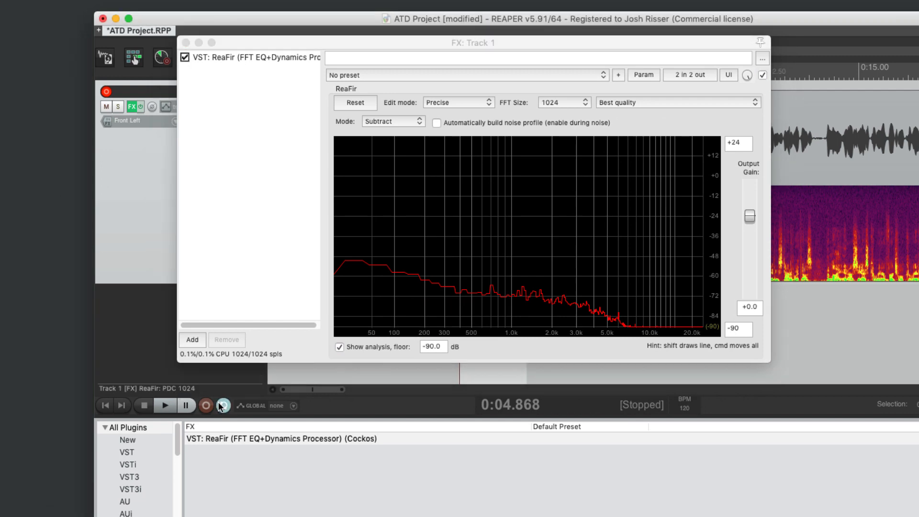
pyautogui.moveTo(513, 43); pyautogui.dragTo(351, 244)
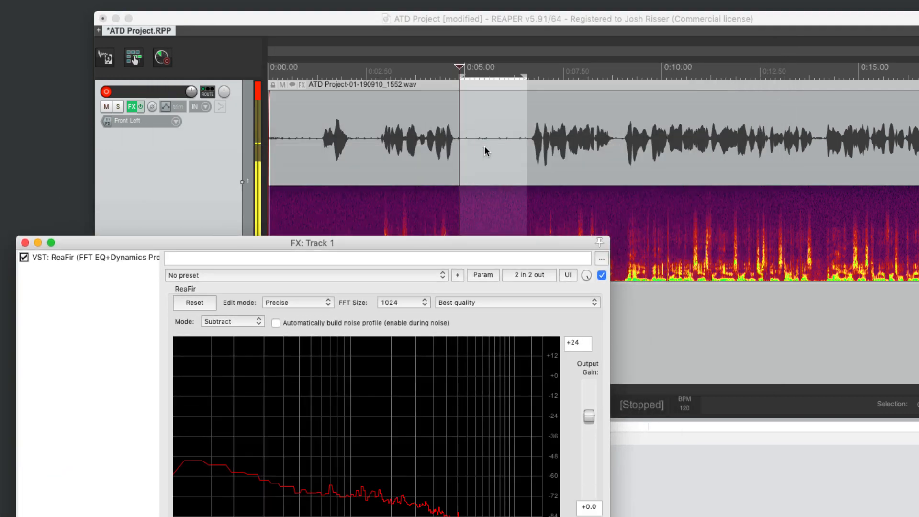
pyautogui.press('space')
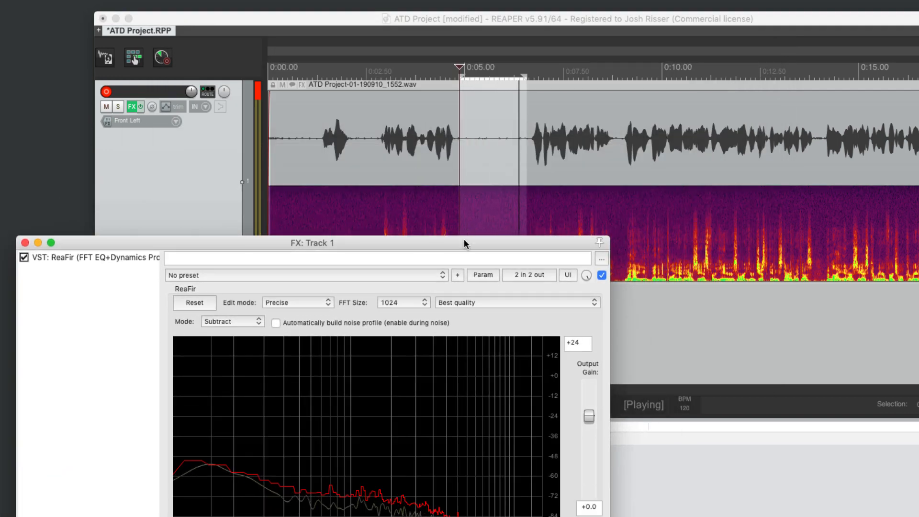
pyautogui.moveTo(464, 241); pyautogui.dragTo(481, 215)
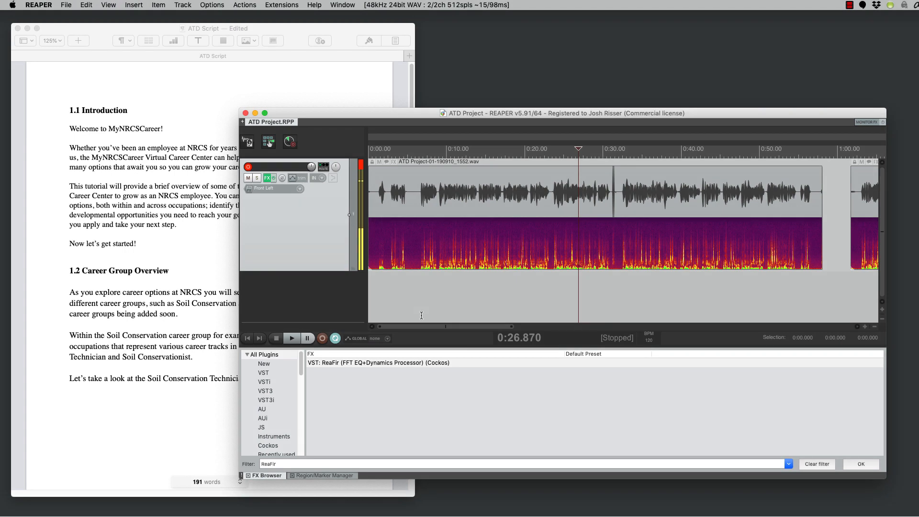
# Move the second take further along the timeline so it starts at about 1:09, widening the gap after the first take.
pyautogui.scroll(-3, 421, 315)
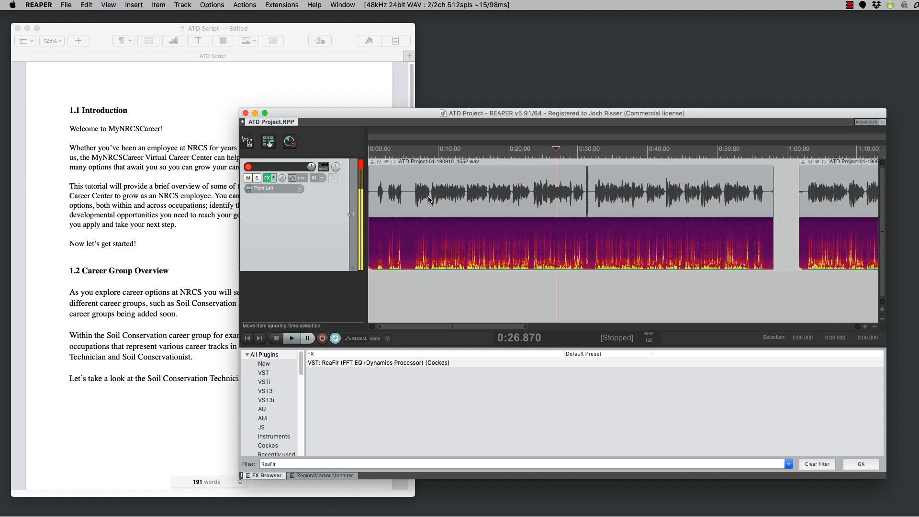
pyautogui.hscroll(5, 623, 218)
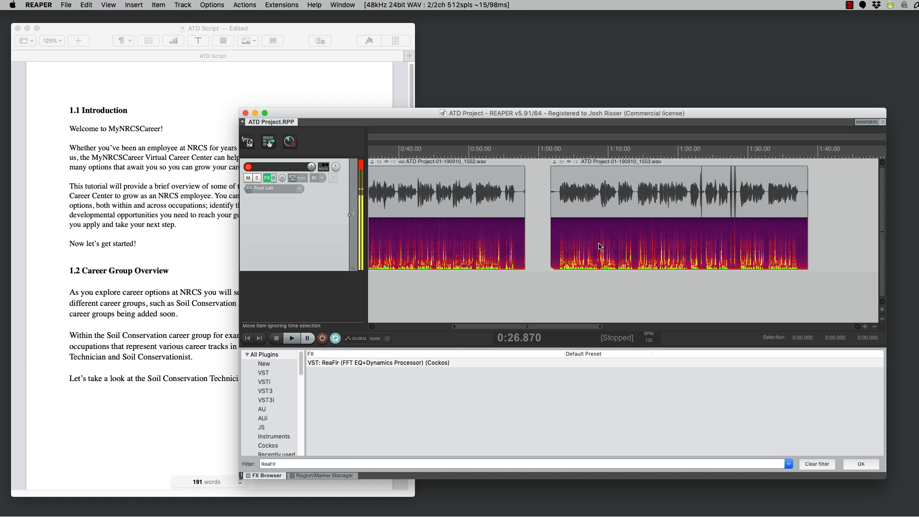
pyautogui.hscroll(1, 548, 211)
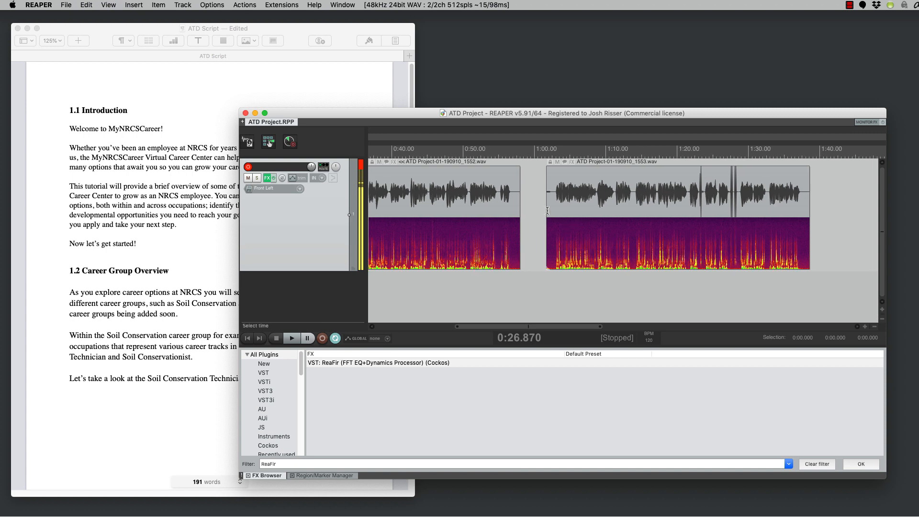
pyautogui.moveTo(587, 216); pyautogui.dragTo(675, 221)
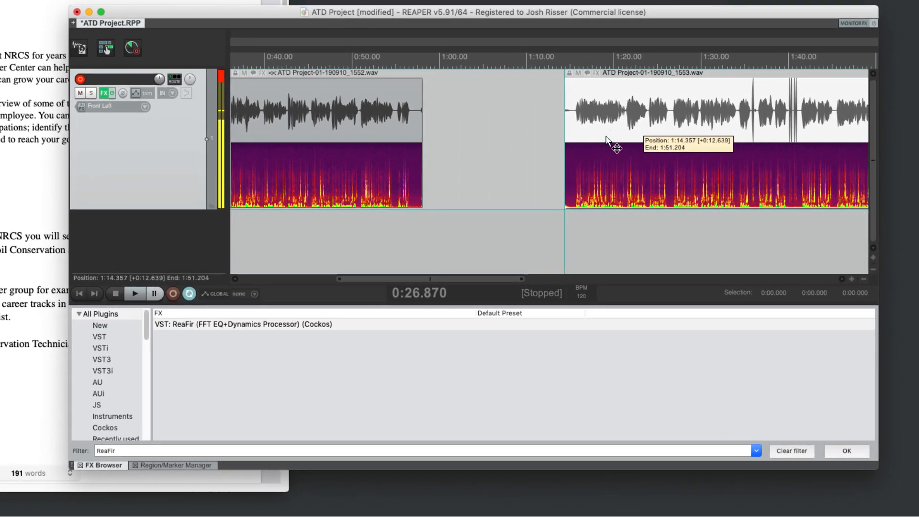
pyautogui.moveTo(606, 137); pyautogui.dragTo(554, 148)
pyautogui.scroll(-6, 395, 139)
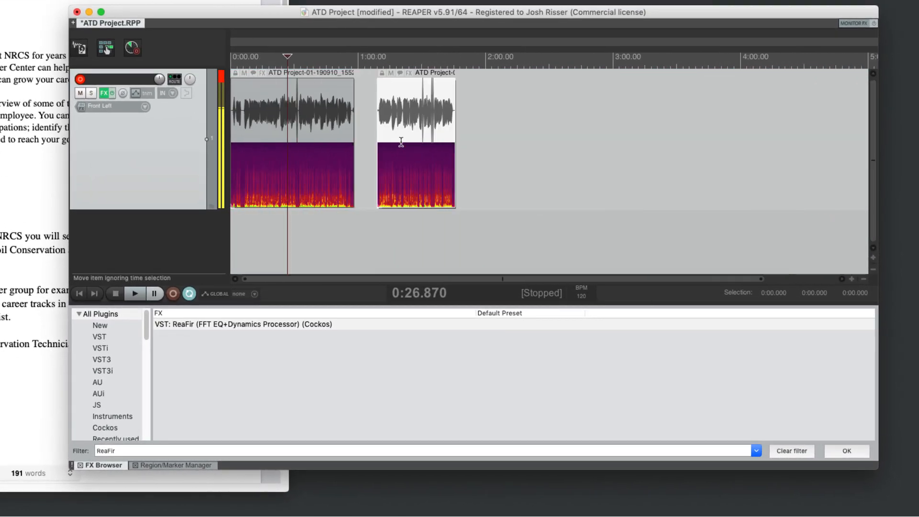
# Try a fade-out on the second take, drag the take onto a new track below the first, and undo the move.
pyautogui.moveTo(349, 139); pyautogui.dragTo(330, 140)
pyautogui.scroll(1, 364, 182)
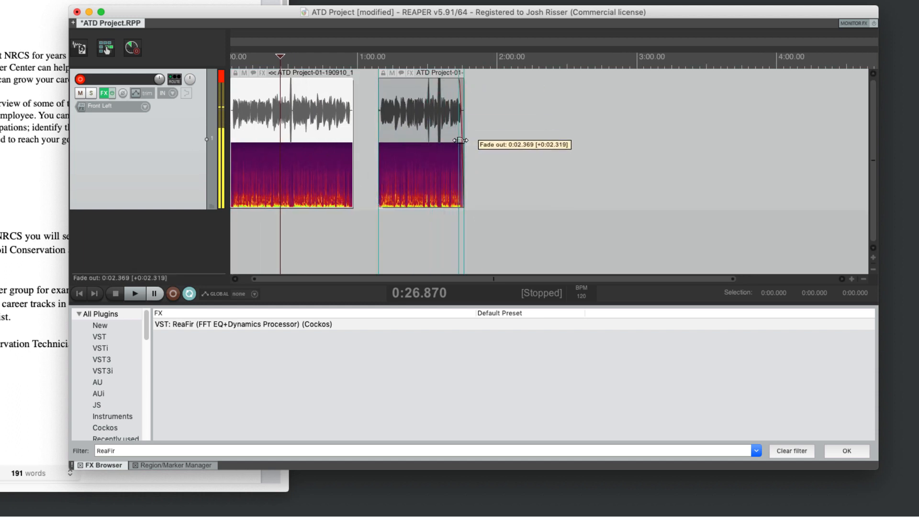
pyautogui.click(427, 126)
pyautogui.moveTo(428, 125); pyautogui.dragTo(271, 252)
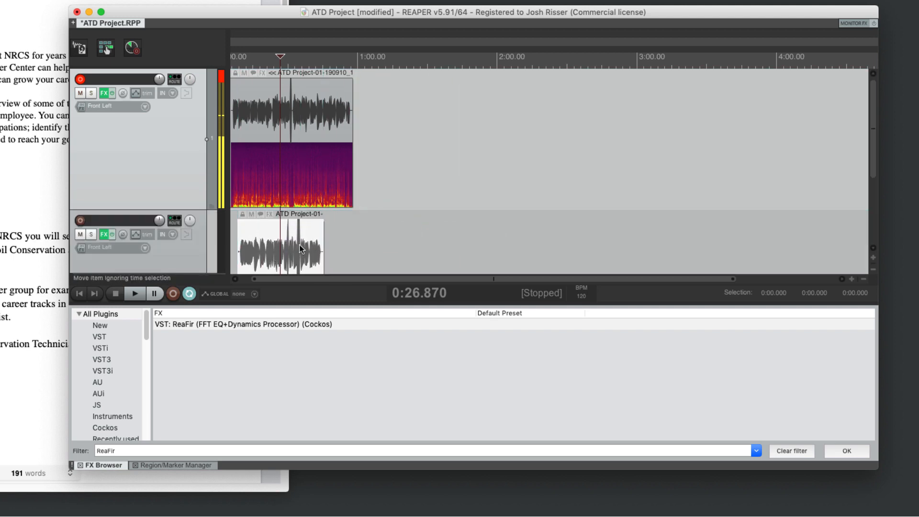
pyautogui.press('super+z')
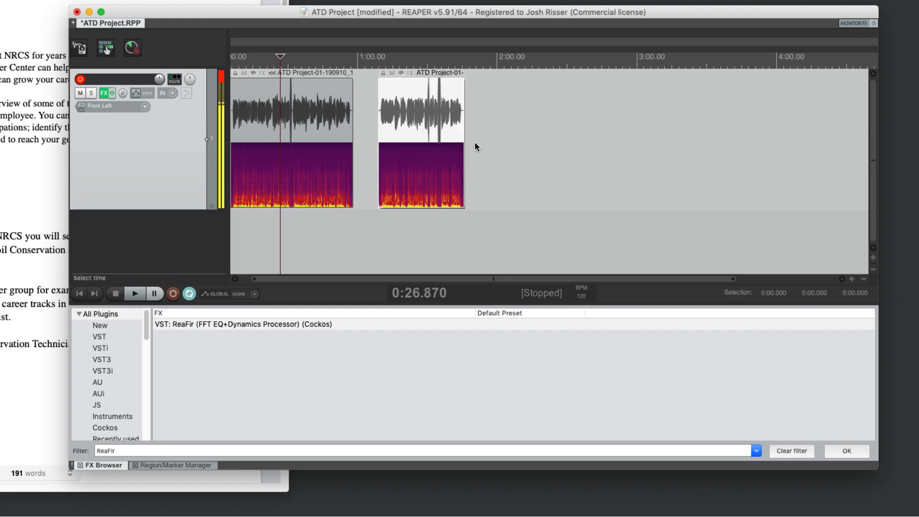
# Trim the end of the first take back to about 0:31 and extend it again to its full length.
pyautogui.scroll(6, 386, 178)
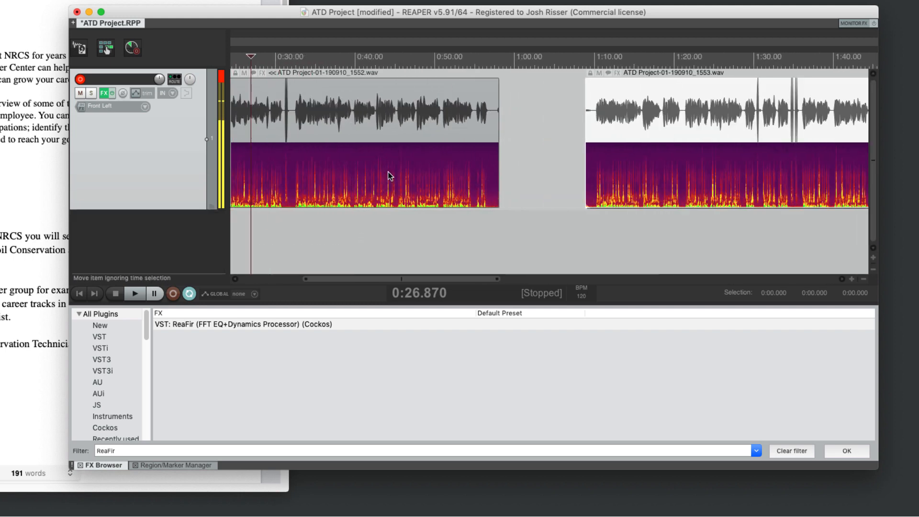
pyautogui.scroll(1, 447, 152)
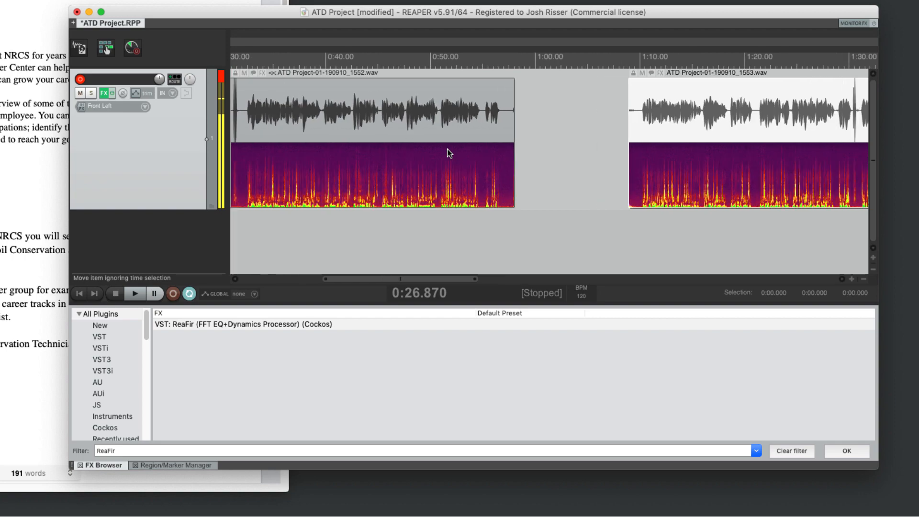
pyautogui.scroll(1, 467, 152)
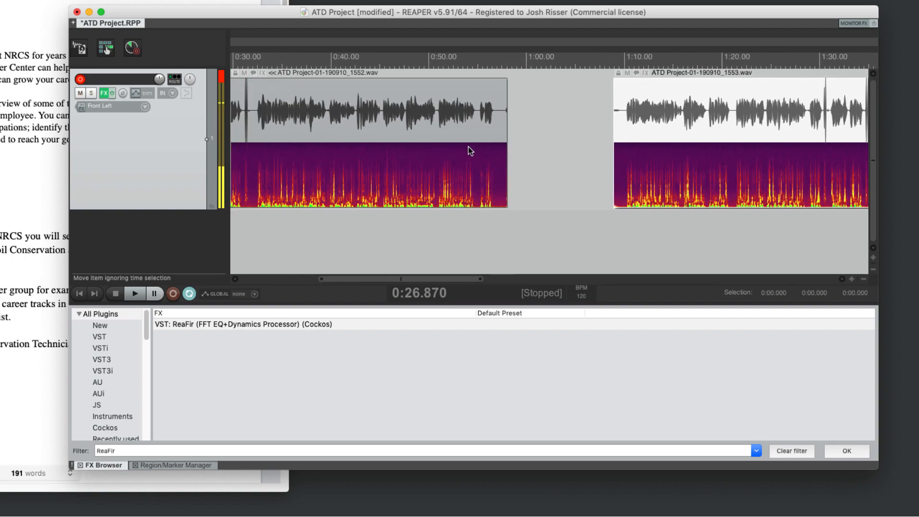
pyautogui.hscroll(-5, 464, 148)
pyautogui.scroll(-1, 459, 149)
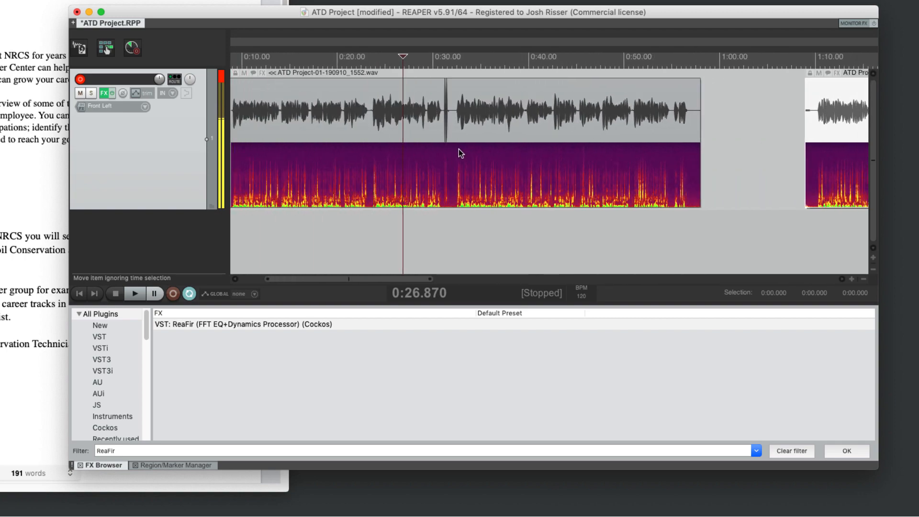
pyautogui.scroll(1, 674, 144)
pyautogui.moveTo(680, 146); pyautogui.dragTo(413, 178)
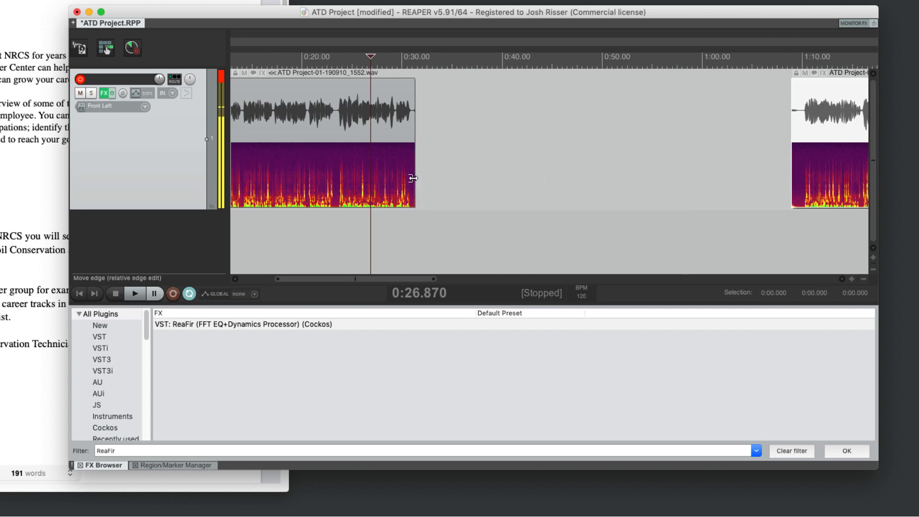
pyautogui.moveTo(416, 146); pyautogui.dragTo(678, 152)
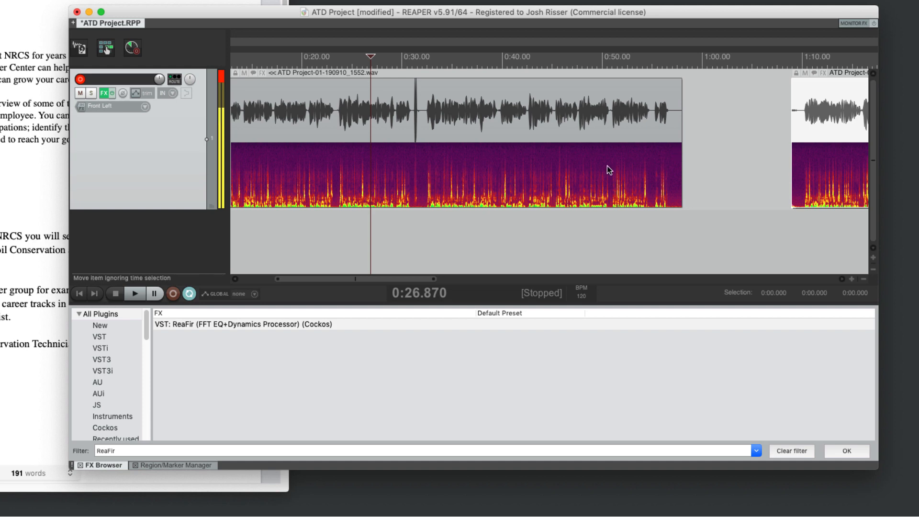
# Examine the first take closely around the two click spikes and play short stretches from about 0:29.
pyautogui.scroll(-3, 607, 165)
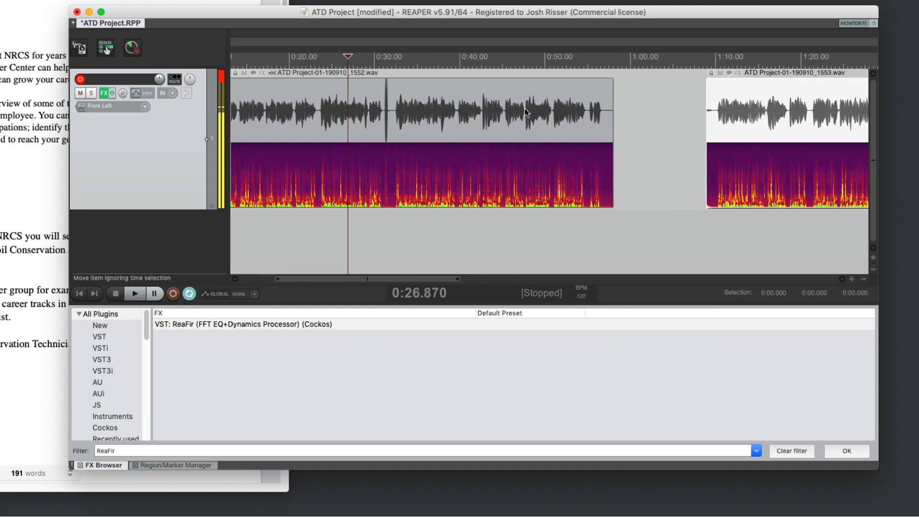
pyautogui.scroll(10, 350, 189)
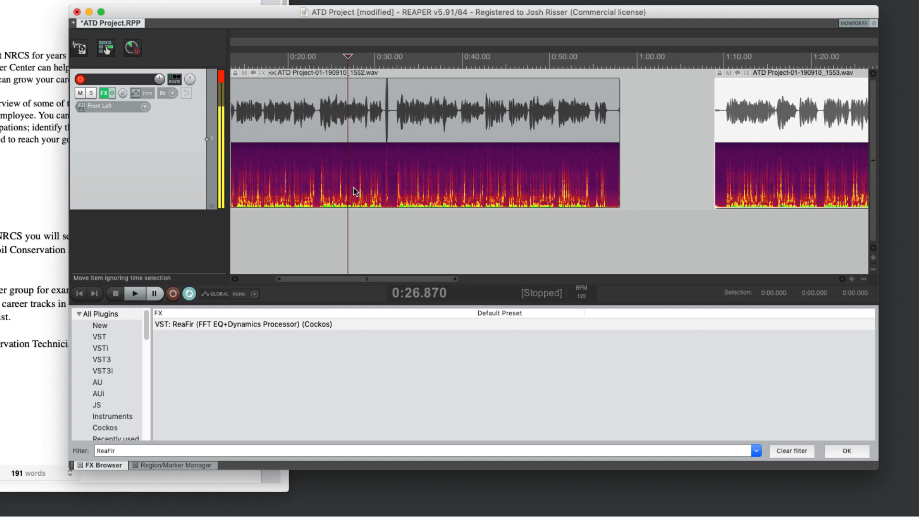
pyautogui.scroll(2, 377, 189)
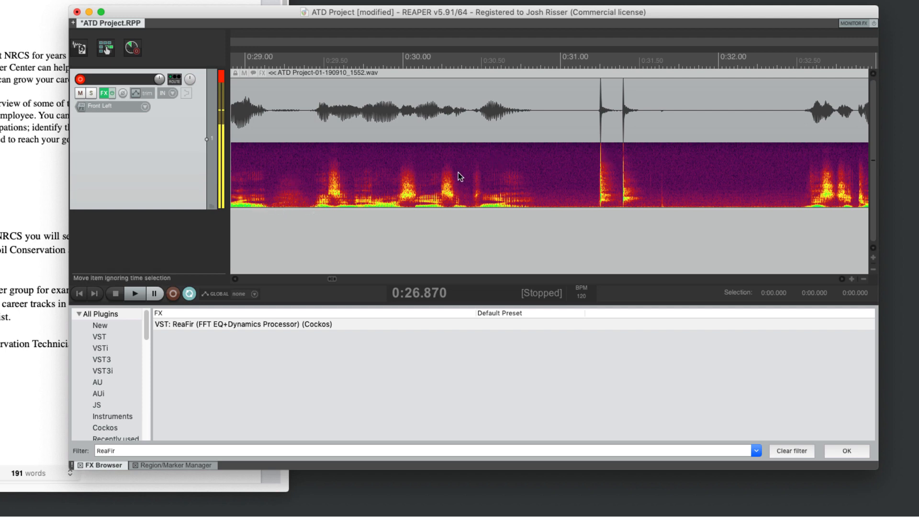
pyautogui.scroll(3, 283, 207)
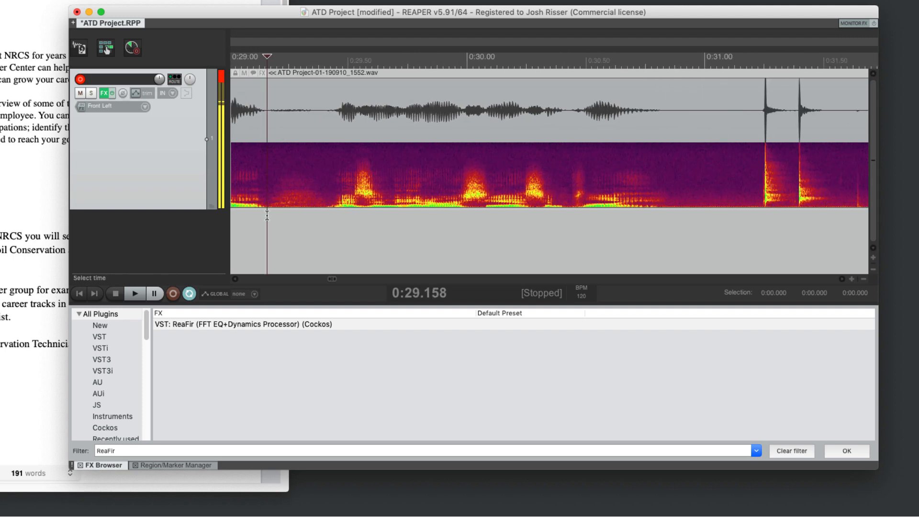
pyautogui.press('space')
pyautogui.press('space')
pyautogui.click(328, 221)
pyautogui.press('space')
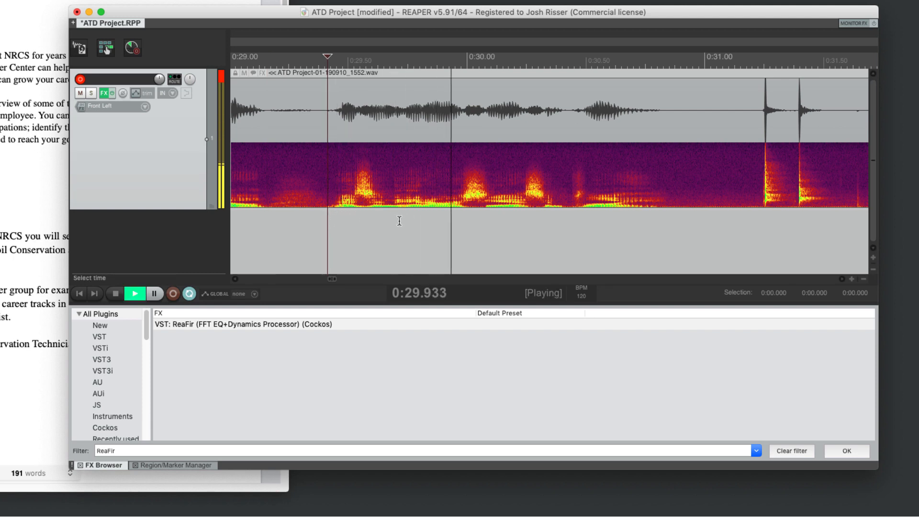
pyautogui.press('space')
# Play the first take briefly from about 0:34 and examine its waveform and spectrogram on both sides of the click spikes.
pyautogui.scroll(-5, 432, 221)
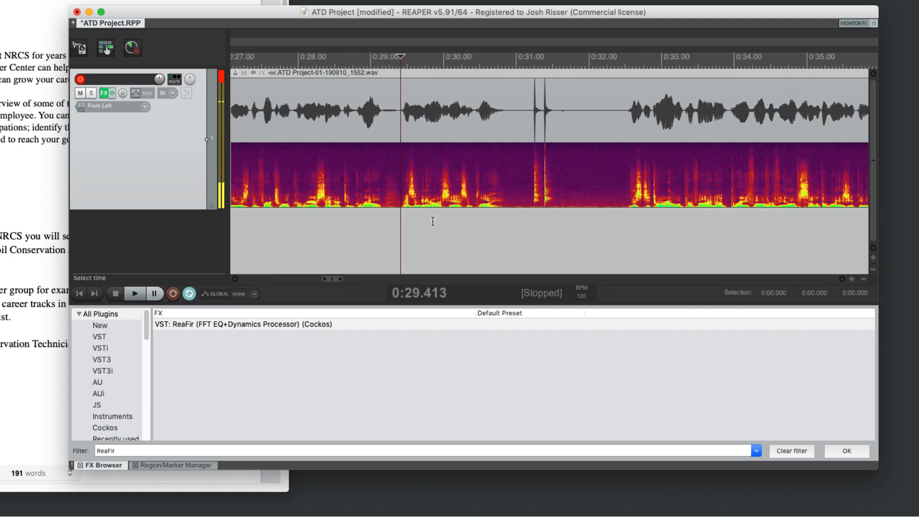
pyautogui.hscroll(8, 435, 221)
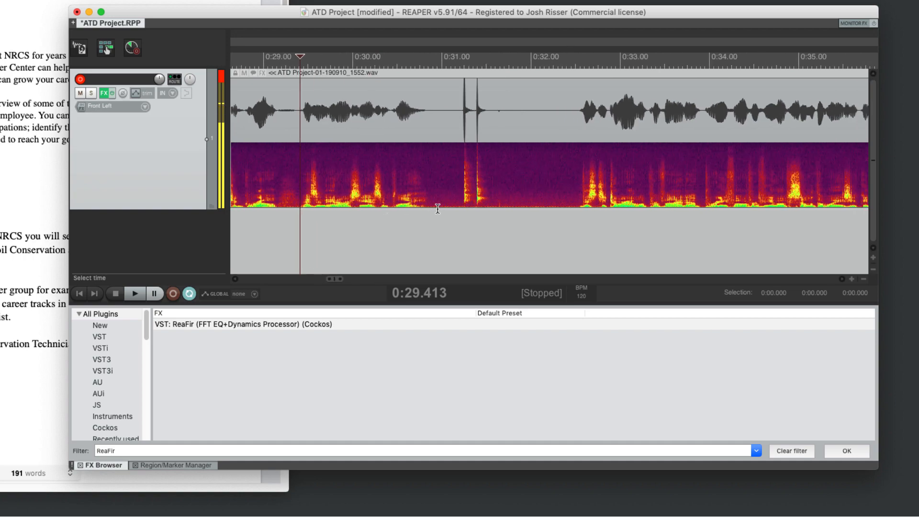
pyautogui.scroll(1, 437, 209)
pyautogui.scroll(1, 341, 199)
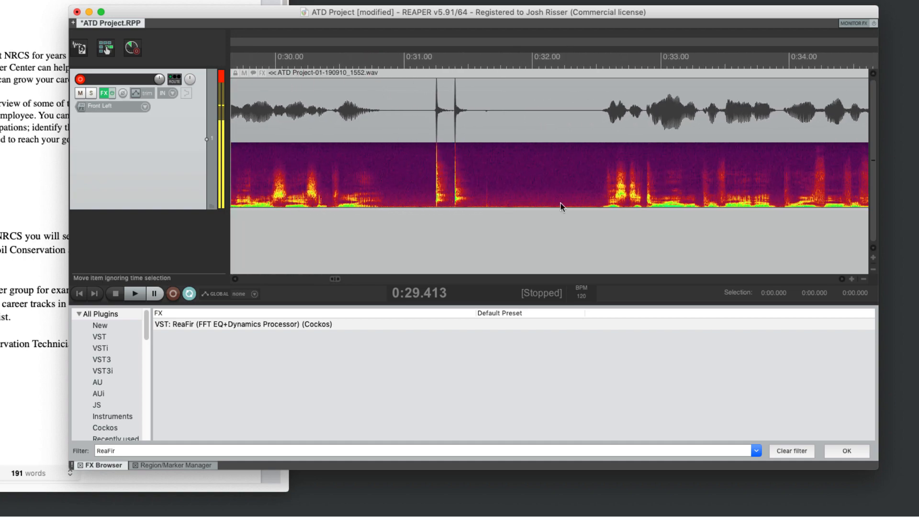
pyautogui.hscroll(10, 562, 207)
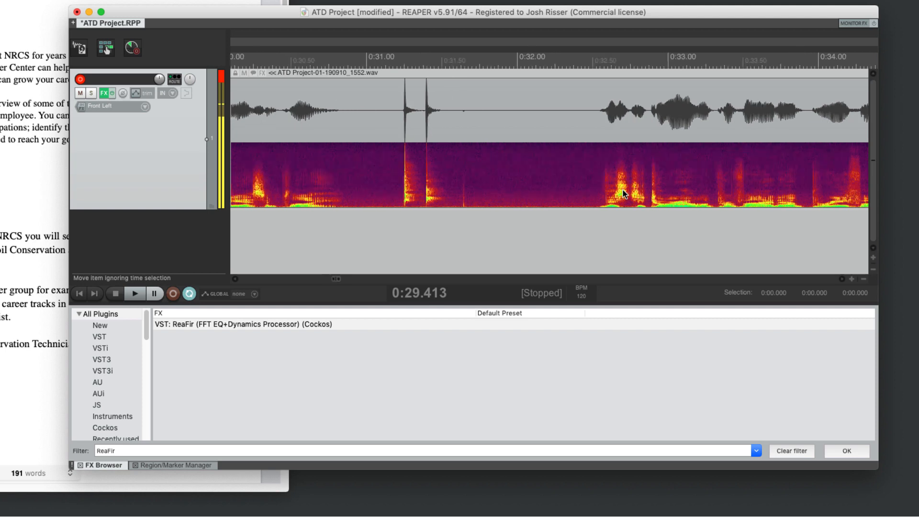
pyautogui.click(528, 218)
pyautogui.click(435, 226)
pyautogui.press('space')
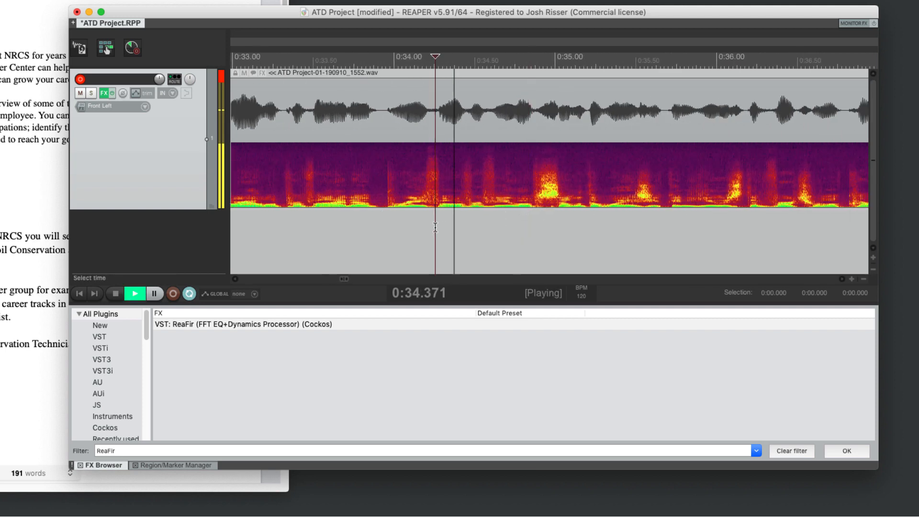
pyautogui.press('space')
pyautogui.scroll(-3, 443, 224)
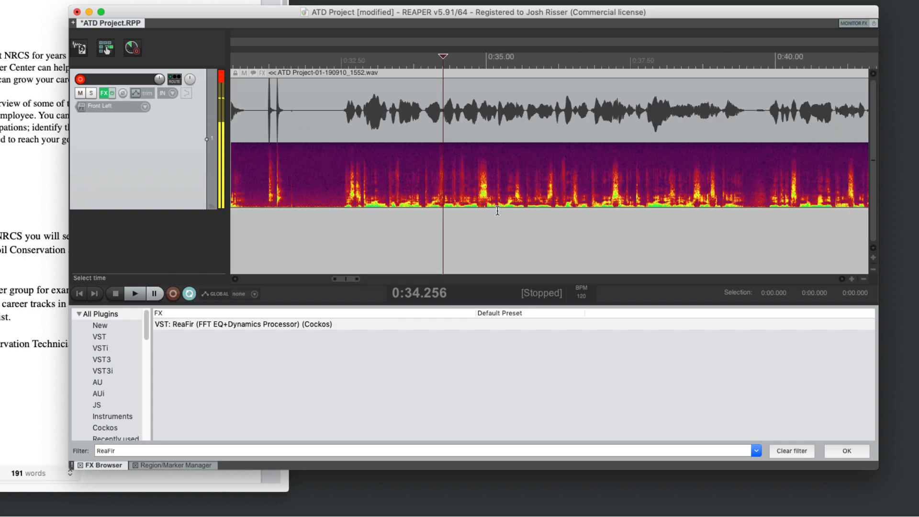
pyautogui.scroll(1, 492, 214)
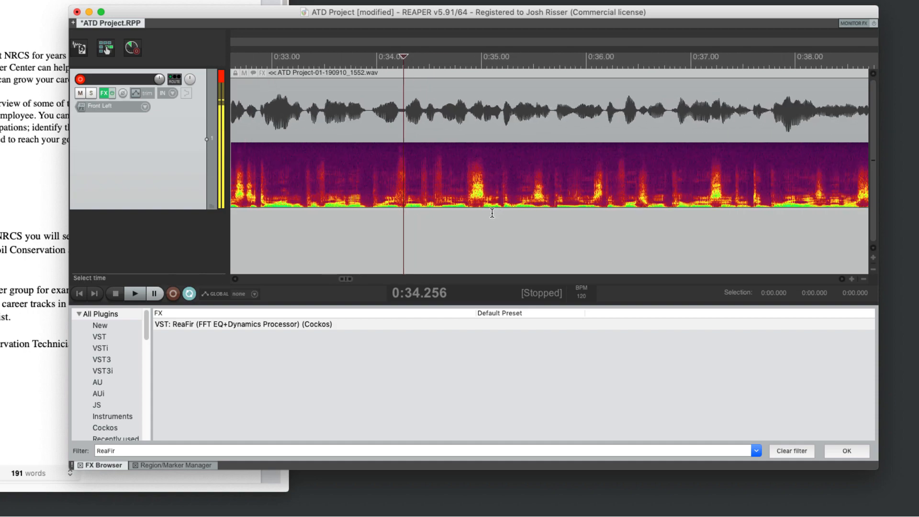
pyautogui.scroll(-2, 493, 213)
pyautogui.hscroll(-5, 493, 213)
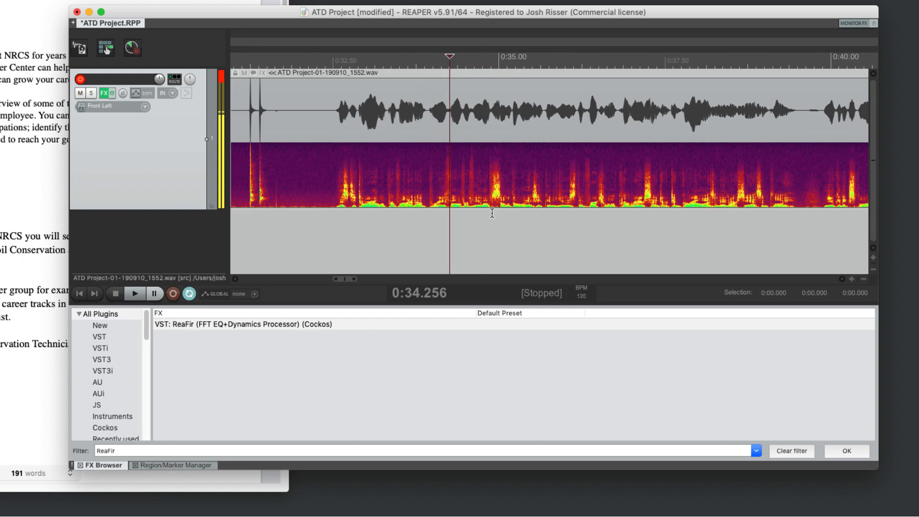
pyautogui.hscroll(-3, 493, 213)
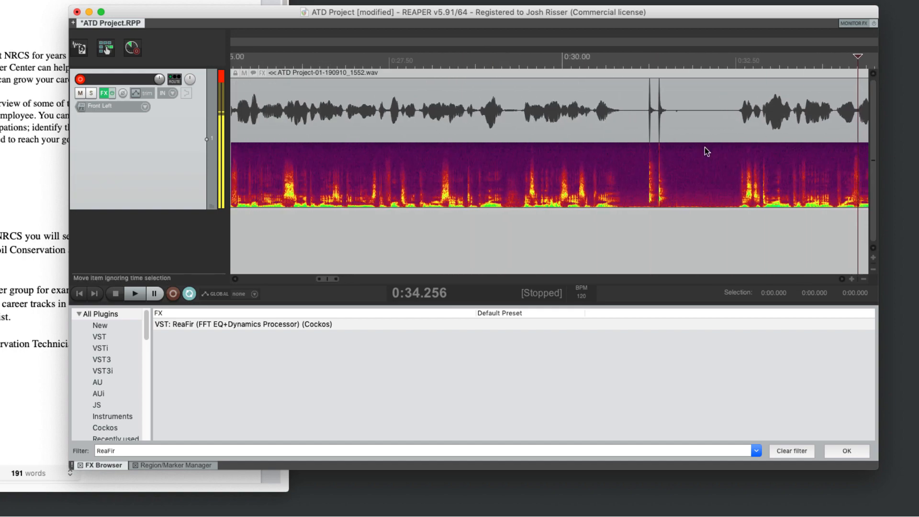
pyautogui.scroll(-3, 633, 182)
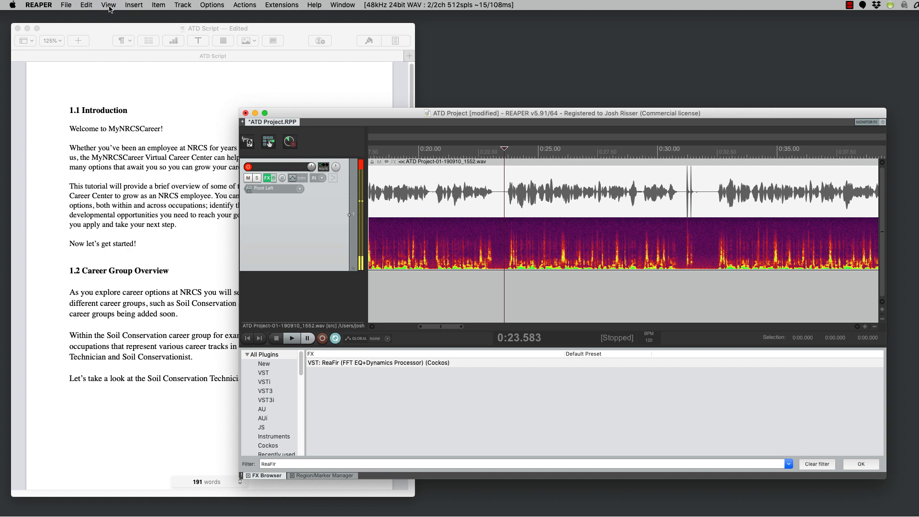
# Open the peaks display settings and switch the waveform display mode to Peaks and on to Spectral Peaks.
pyautogui.click(109, 5)
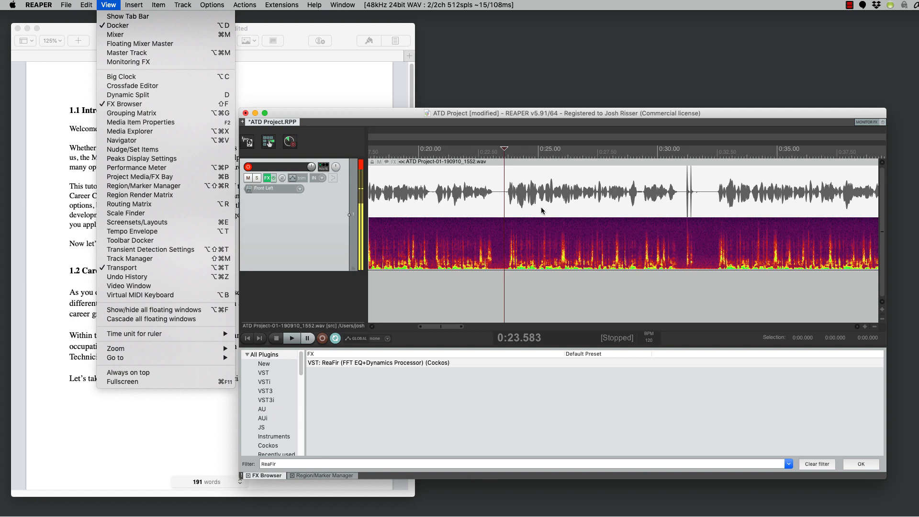
pyautogui.click(188, 158)
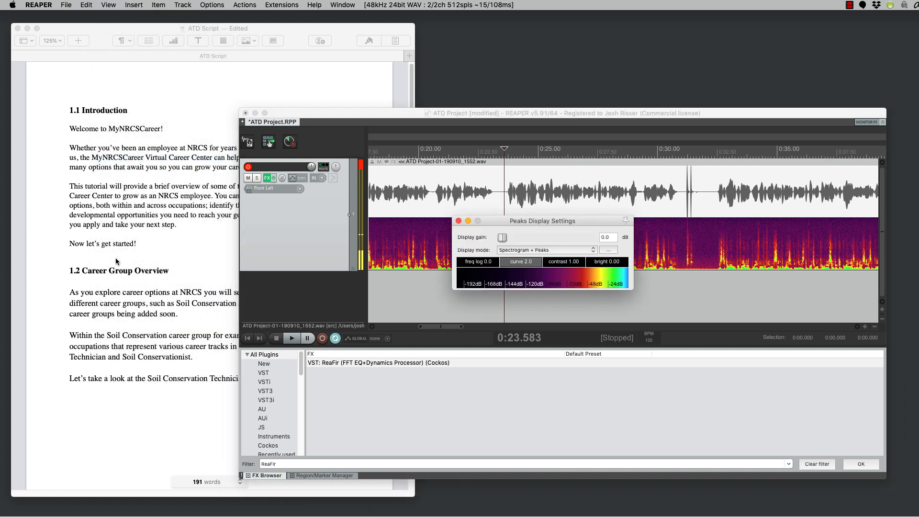
pyautogui.click(537, 252)
pyautogui.click(522, 226)
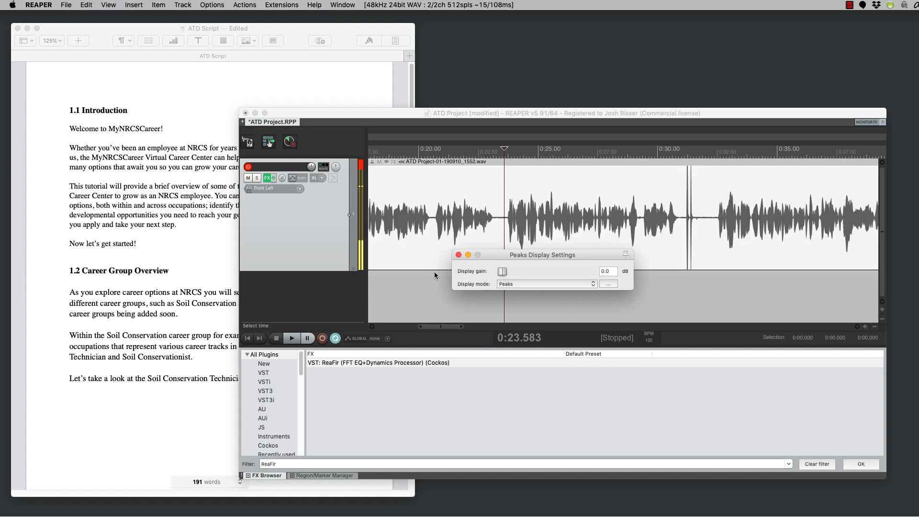
pyautogui.click(542, 283)
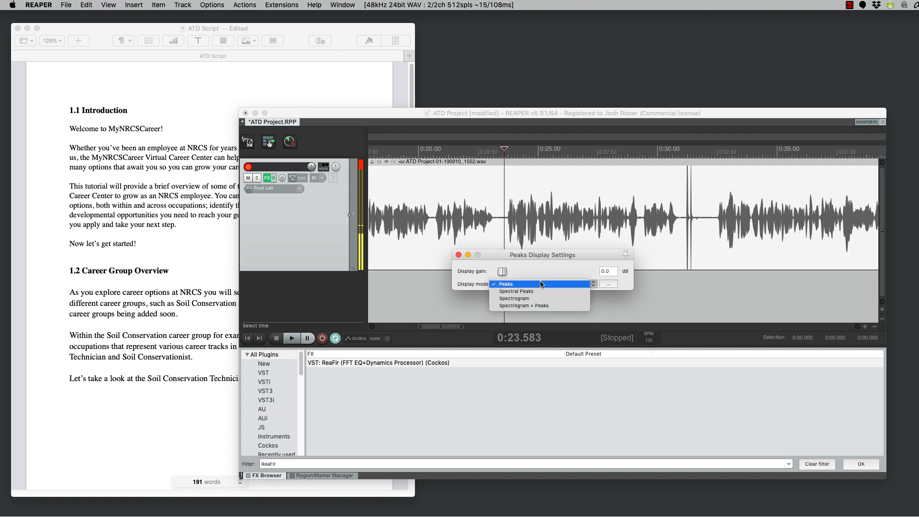
pyautogui.click(465, 314)
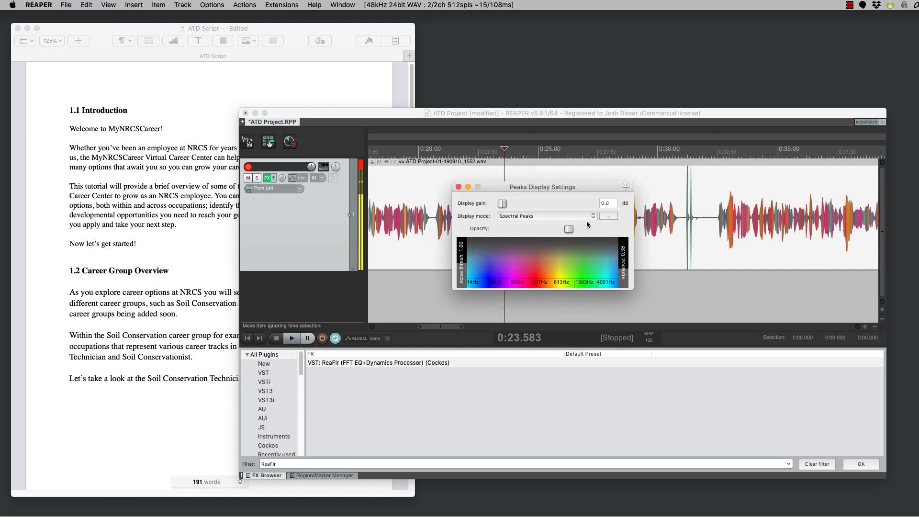
# Switch the waveform display mode to Spectrogram and on to Spectrogram + Peaks, and close the peaks display settings.
pyautogui.click(533, 215)
pyautogui.click(524, 223)
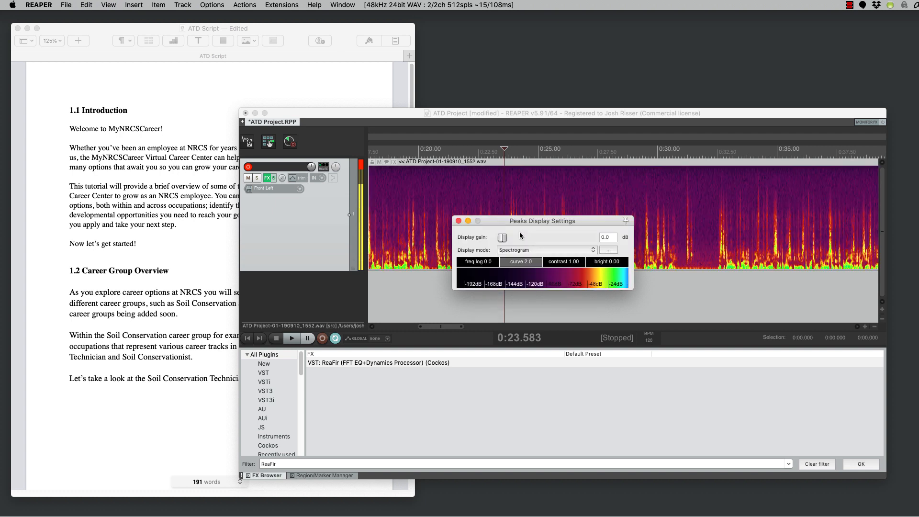
pyautogui.scroll(4, 723, 248)
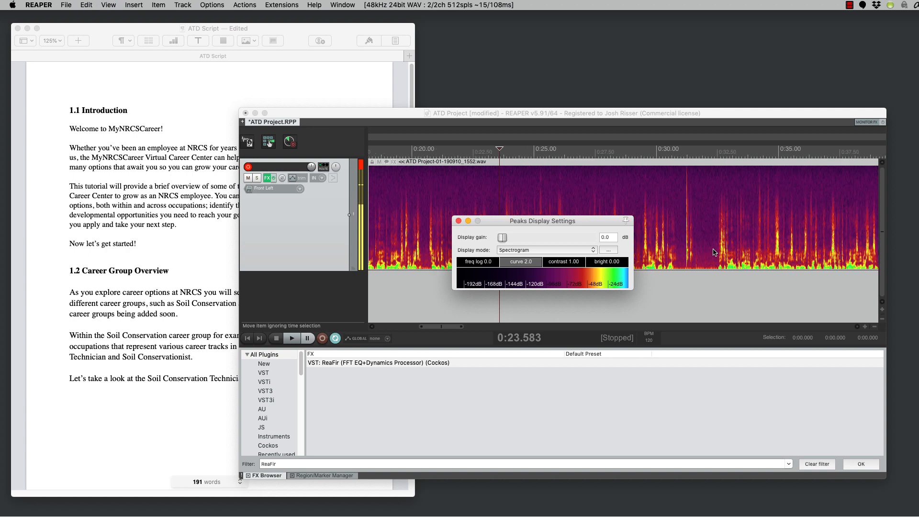
pyautogui.click(528, 249)
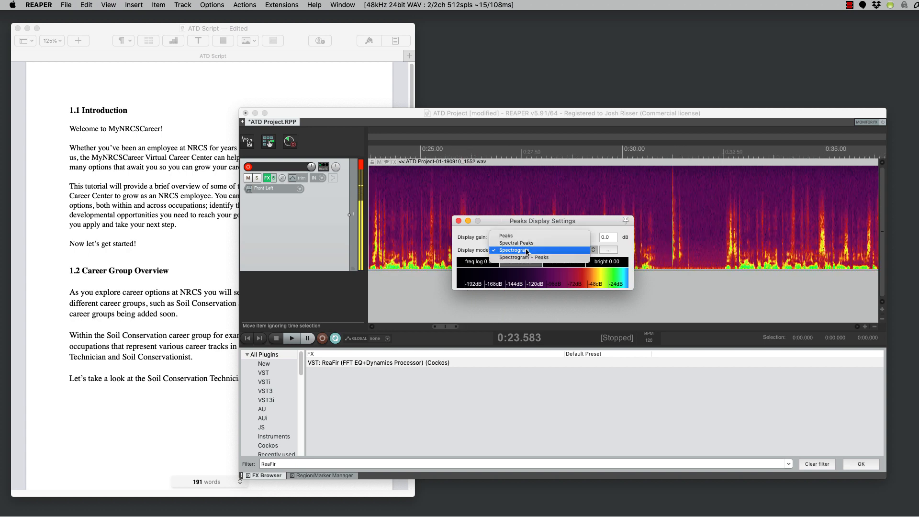
pyautogui.click(527, 257)
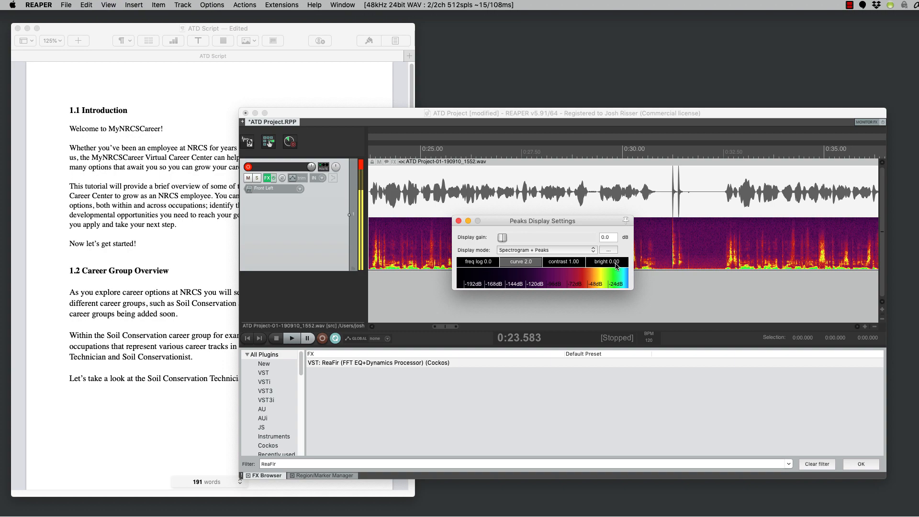
pyautogui.moveTo(616, 267); pyautogui.dragTo(599, 267)
pyautogui.click(459, 222)
# Examine both takes along the timeline in the combined waveform and spectrogram display, ending at the second take's click spikes.
pyautogui.scroll(-2, 458, 269)
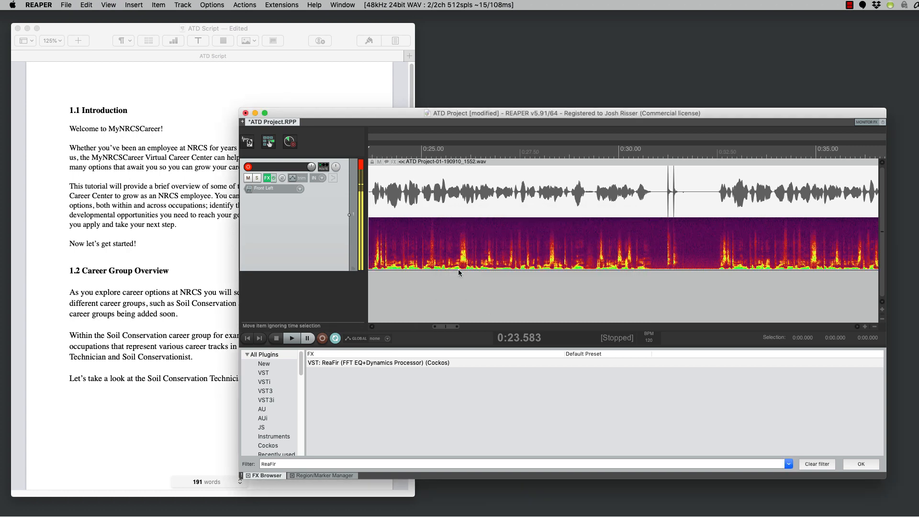
pyautogui.scroll(-3, 459, 269)
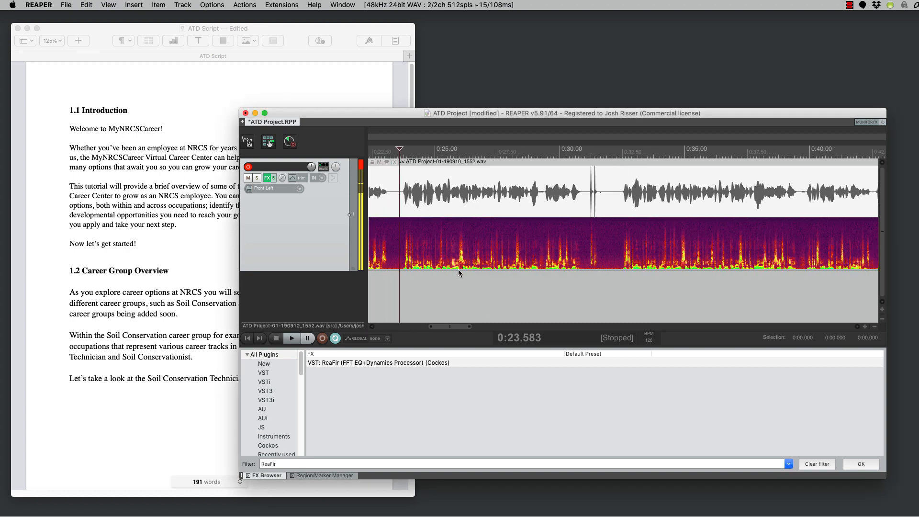
pyautogui.scroll(-3, 458, 269)
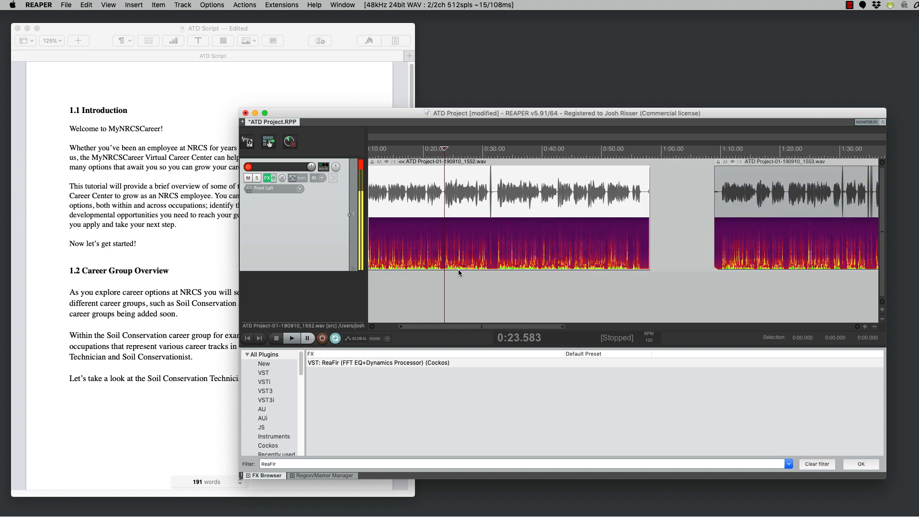
pyautogui.hscroll(-5, 488, 241)
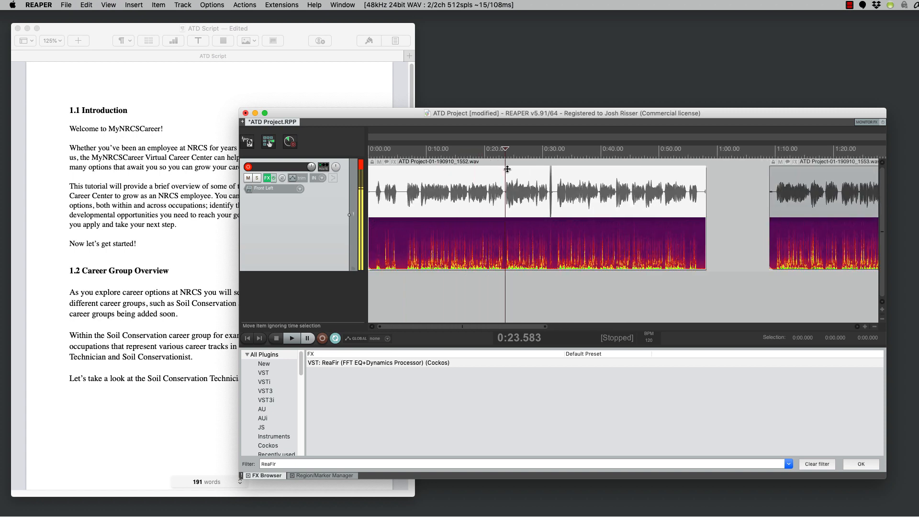
pyautogui.hscroll(5, 513, 246)
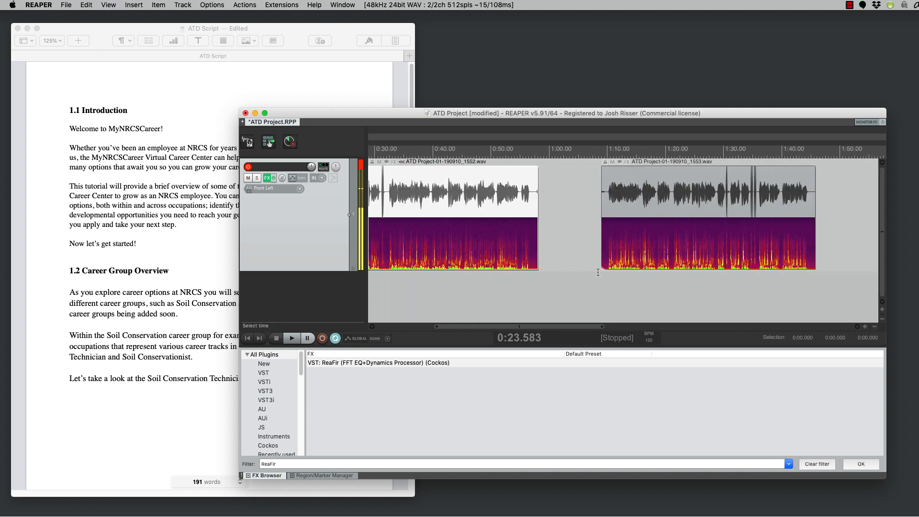
pyautogui.hscroll(10, 513, 246)
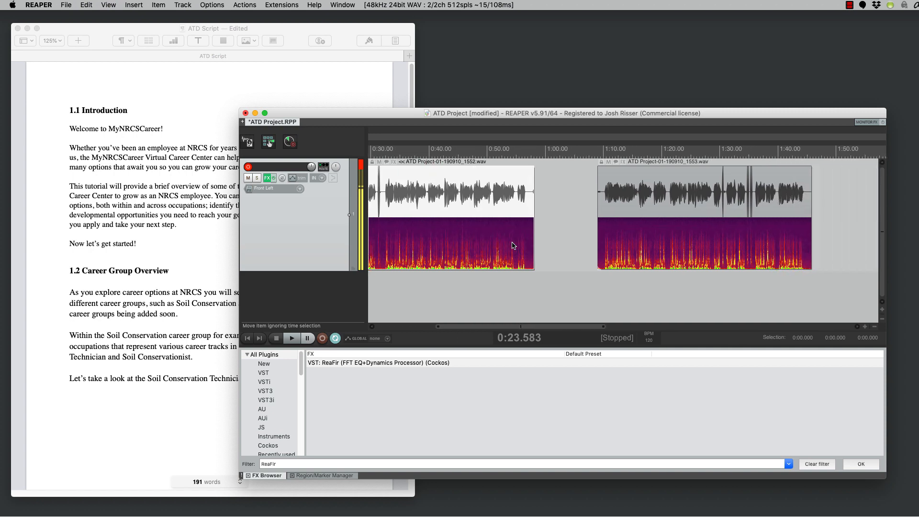
pyautogui.scroll(5, 538, 240)
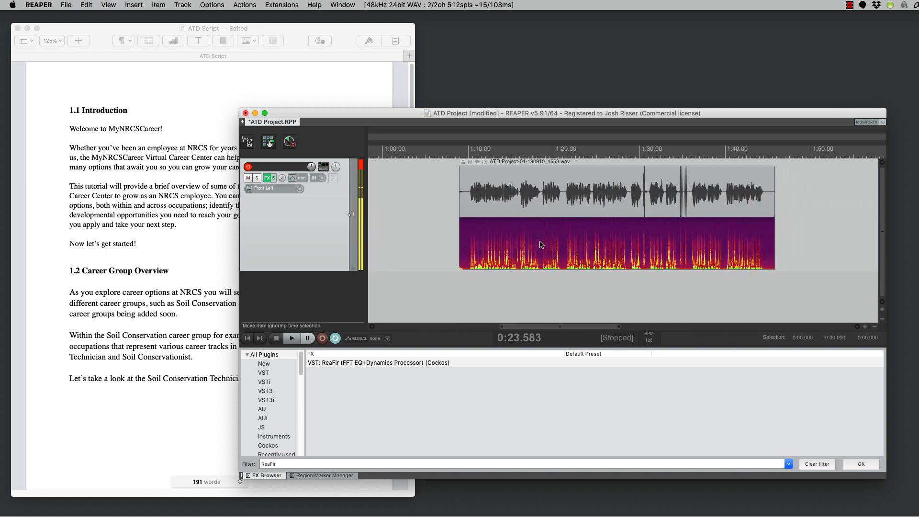
pyautogui.hscroll(8, 541, 242)
pyautogui.scroll(2, 564, 243)
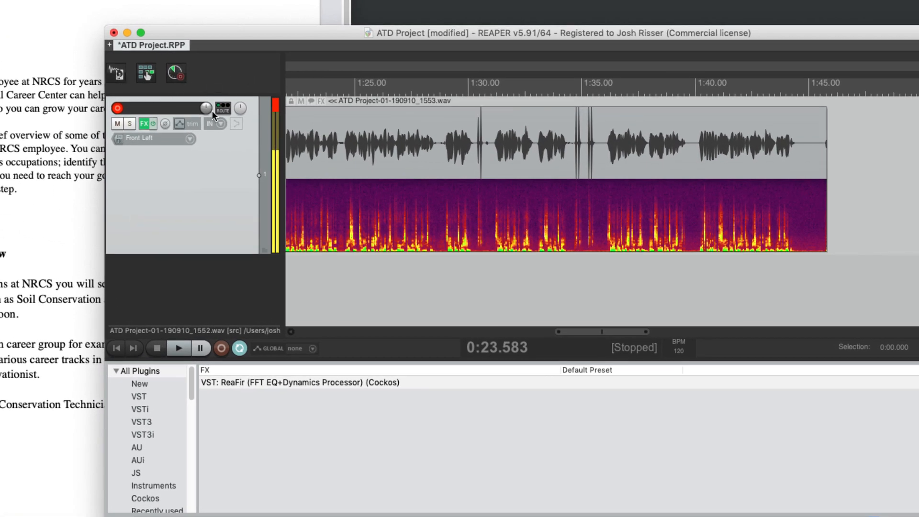
# Switch the docked toolbar to the Main toolbar and back to the Voiceover Toolbar.
pyautogui.rightClick(225, 72)
pyautogui.moveTo(251, 78)
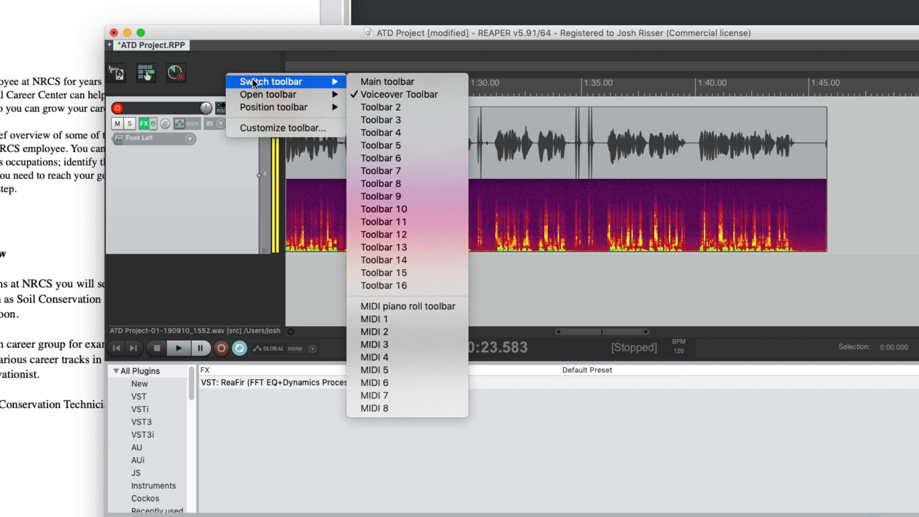
pyautogui.click(380, 84)
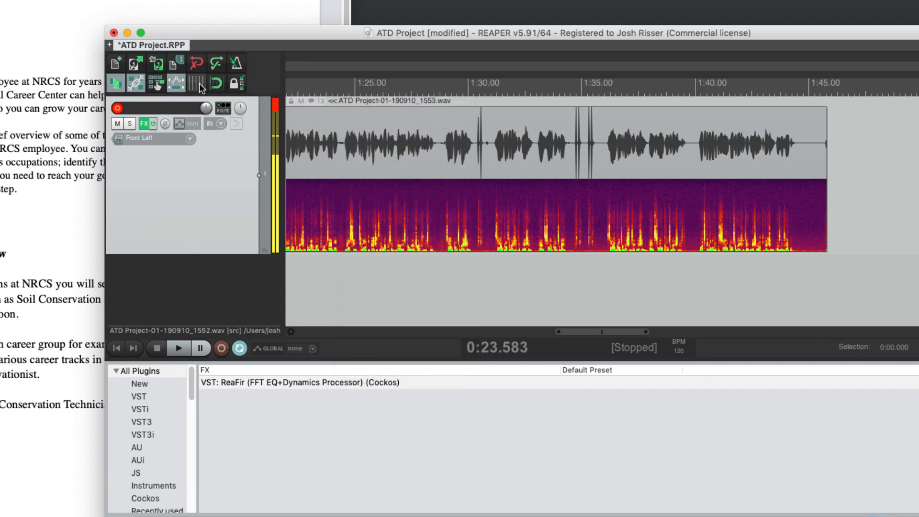
pyautogui.rightClick(252, 70)
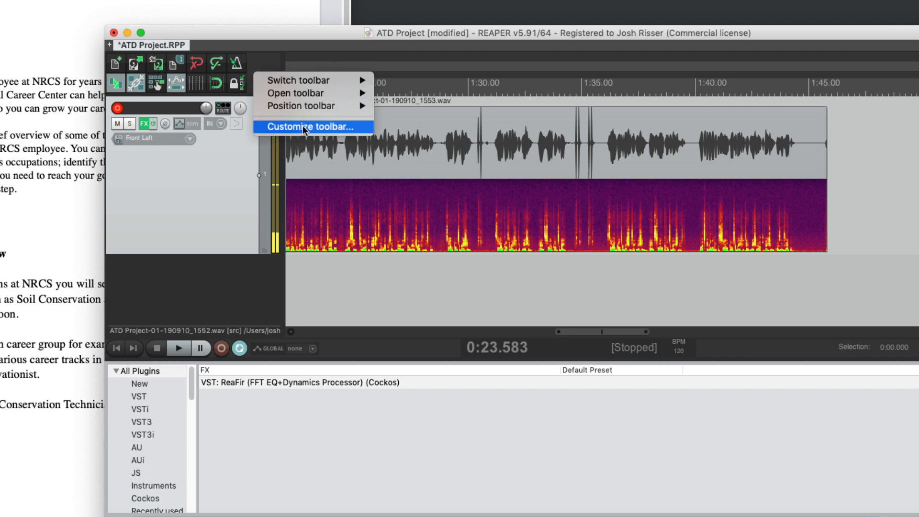
pyautogui.moveTo(332, 81)
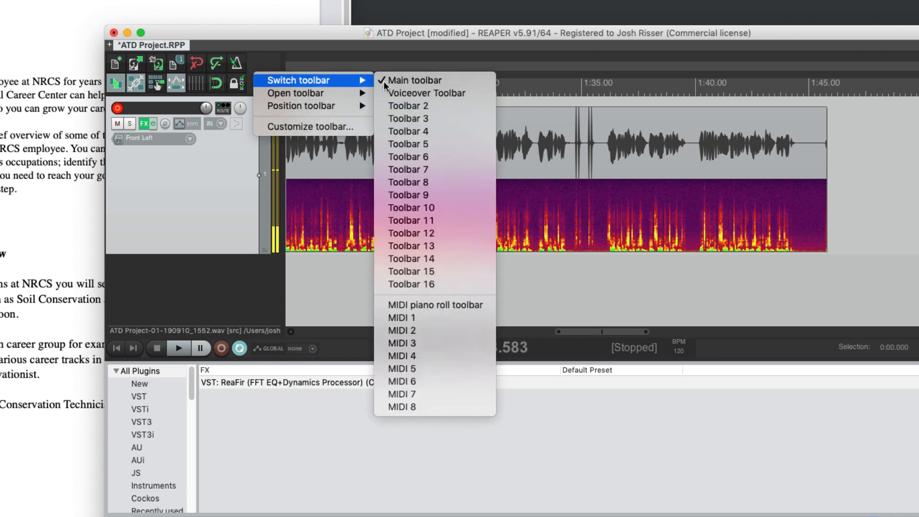
pyautogui.click(412, 92)
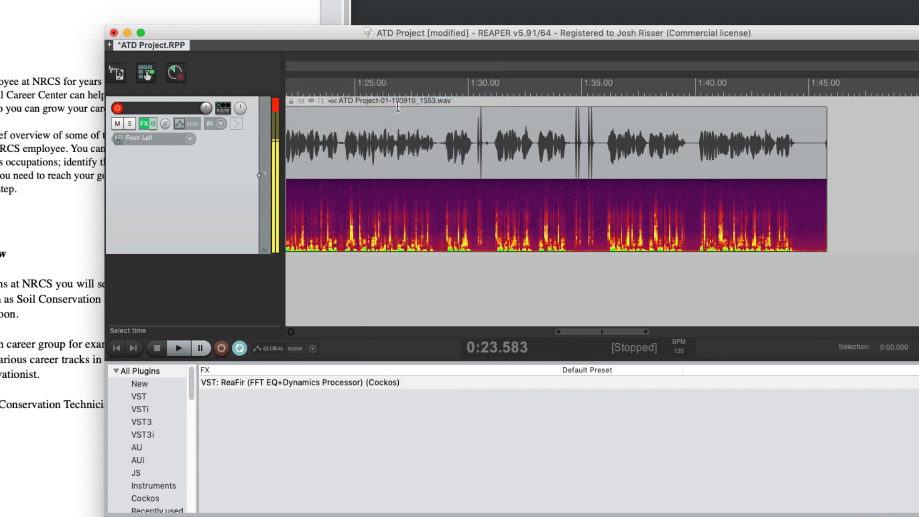
# Replace the Voiceover Toolbar with the Main toolbar.
pyautogui.rightClick(257, 73)
pyautogui.moveTo(289, 81)
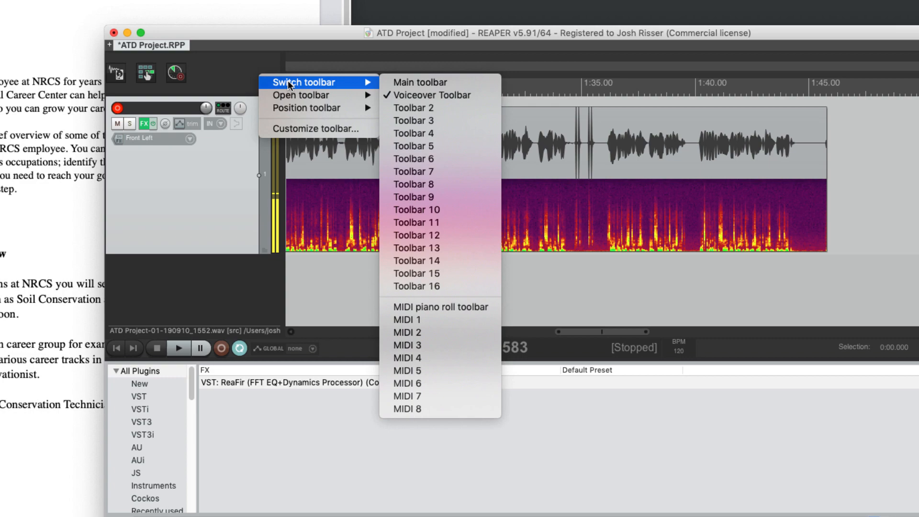
pyautogui.click(407, 81)
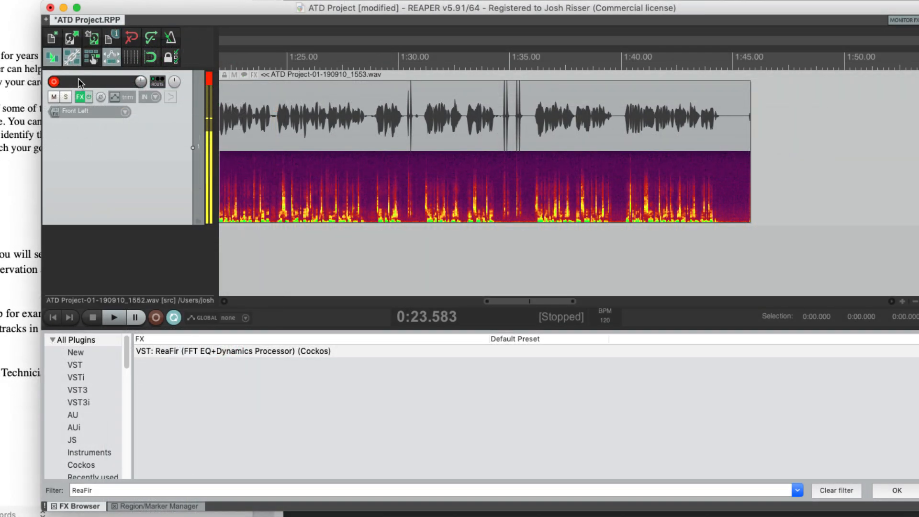
# Examine the second take from about 1:25 to its end, including the click spikes around 1:30 and 1:35.
pyautogui.scroll(5, 553, 256)
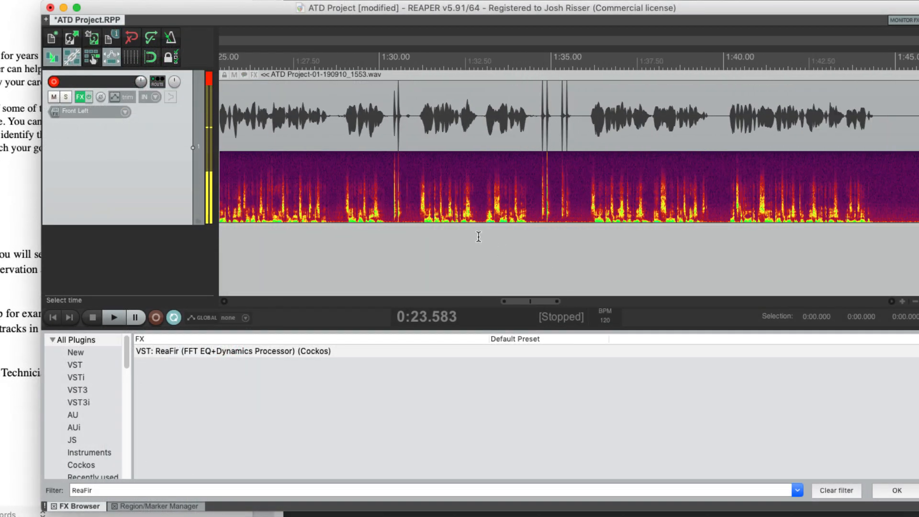
pyautogui.scroll(-2, 479, 237)
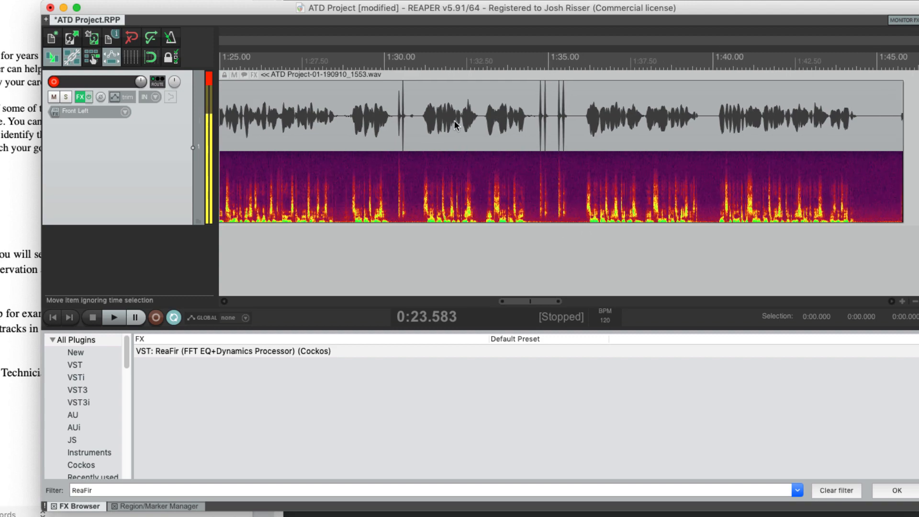
pyautogui.scroll(-1, 548, 152)
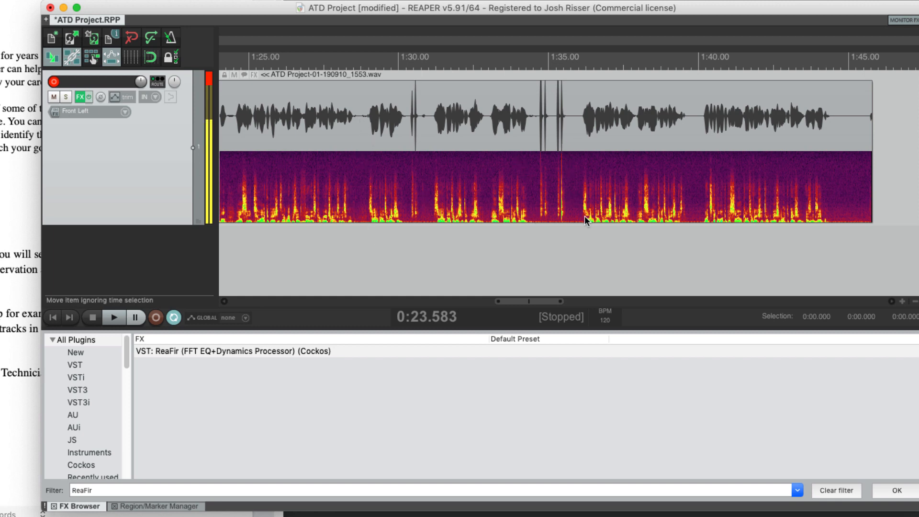
pyautogui.hscroll(5, 584, 217)
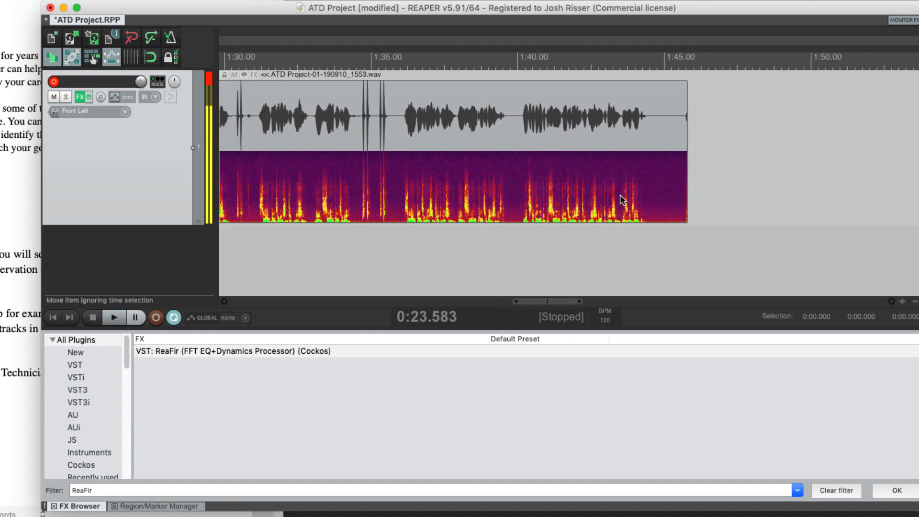
pyautogui.scroll(-3, 620, 194)
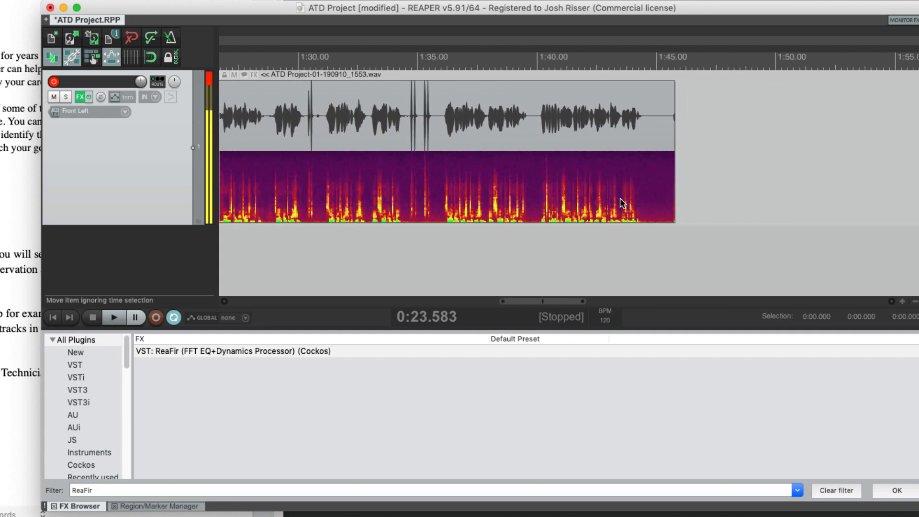
pyautogui.scroll(2, 619, 197)
pyautogui.hscroll(3, 639, 221)
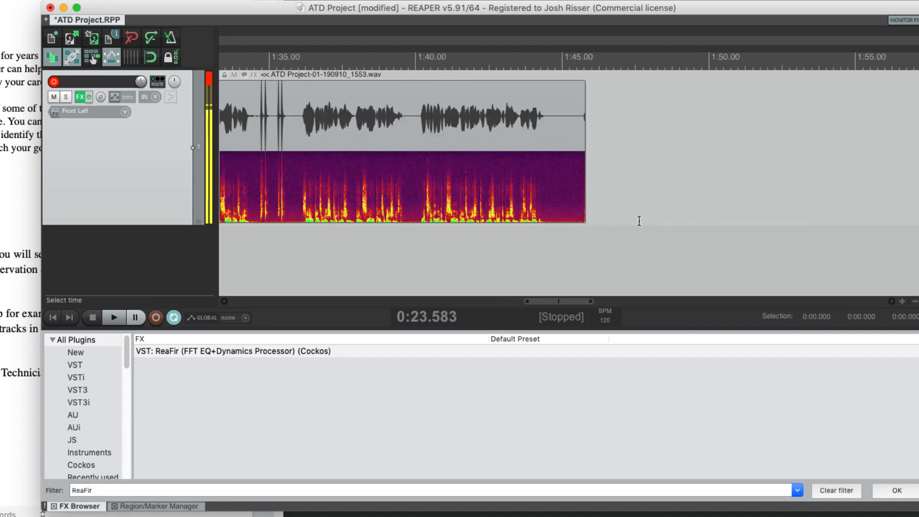
pyautogui.scroll(2, 515, 211)
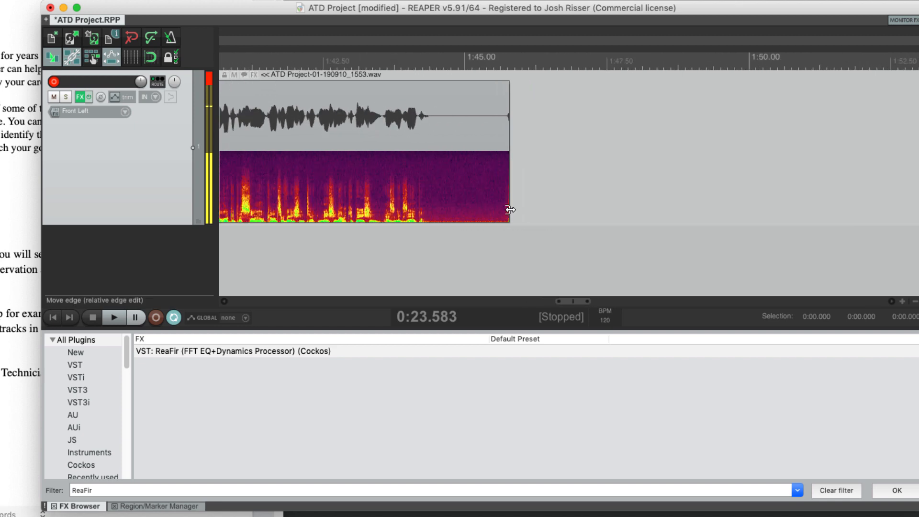
pyautogui.hscroll(2, 522, 210)
pyautogui.hscroll(-10, 522, 212)
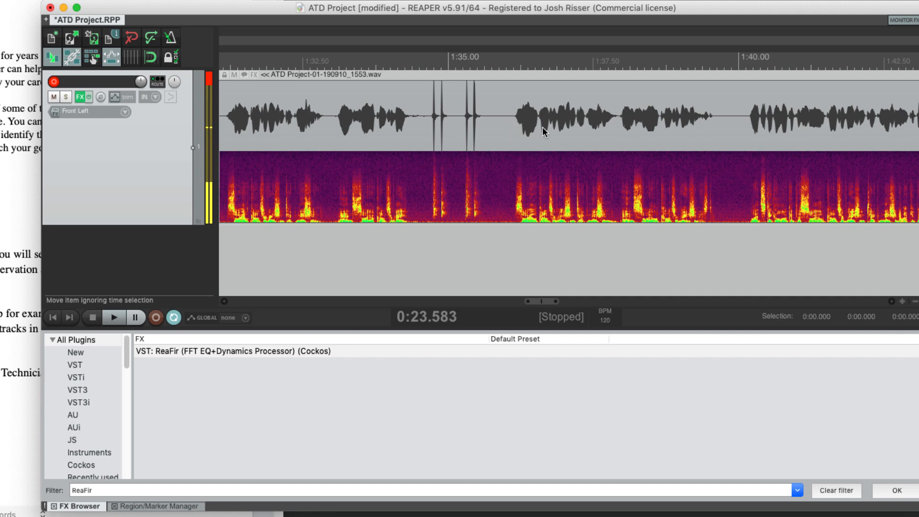
# Split the second take at 1:36.032, in the silence between the two pairs of click spikes and the following speech.
pyautogui.hscroll(3, 514, 130)
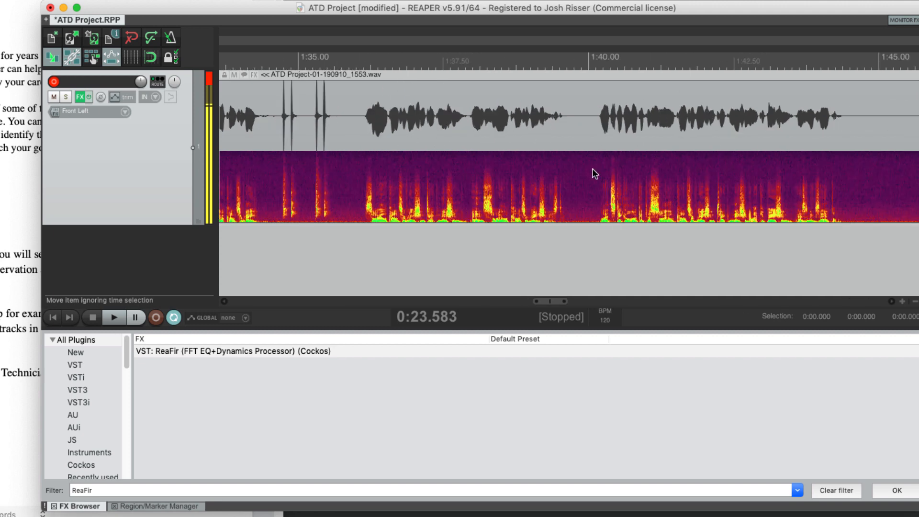
pyautogui.hscroll(-1, 374, 133)
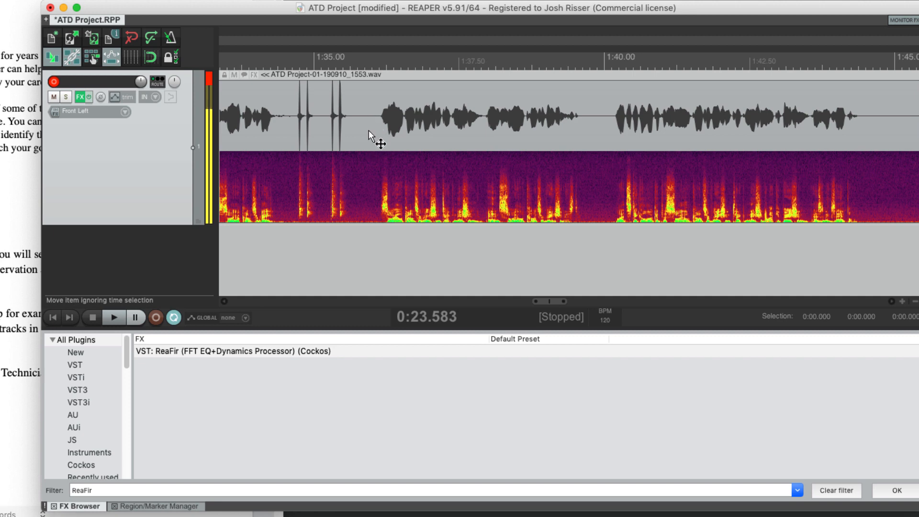
pyautogui.click(373, 132)
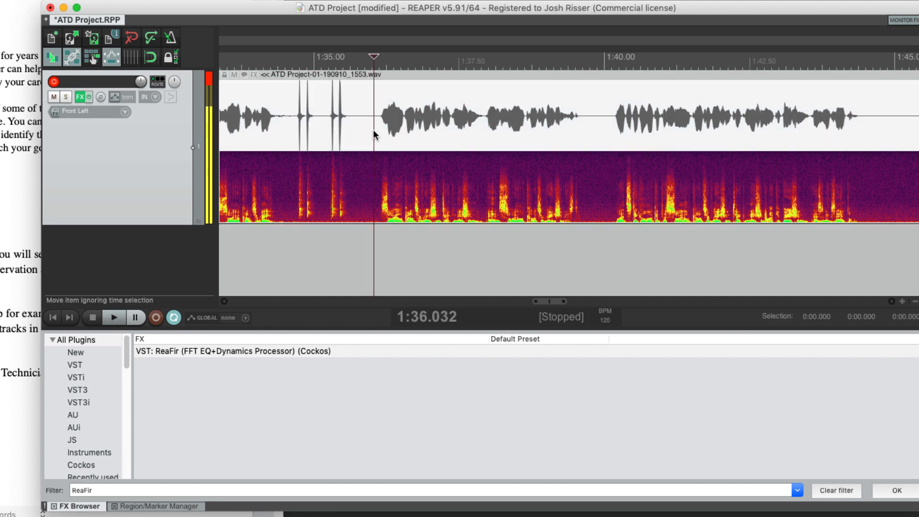
pyautogui.press('s')
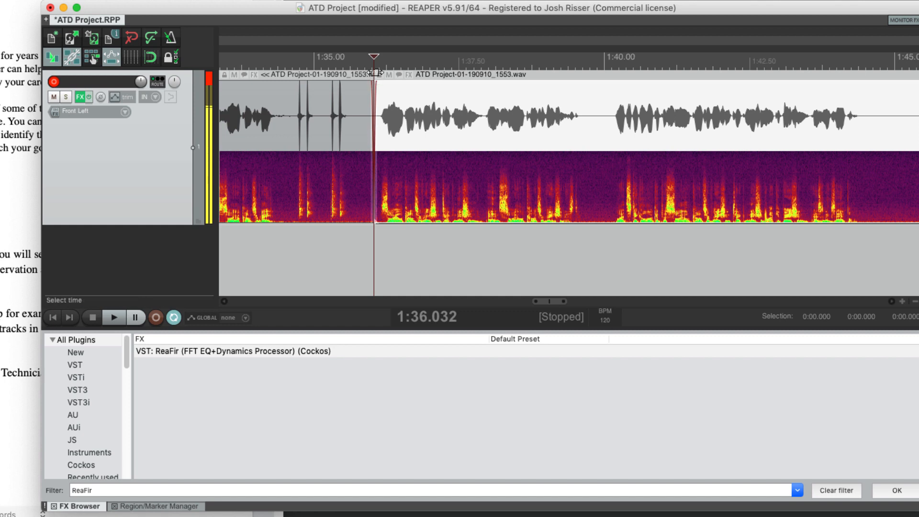
# Split the audio item at about 1:29.0, just before the phrase that precedes the double-click spikes.
pyautogui.moveTo(442, 181); pyautogui.dragTo(435, 202)
pyautogui.scroll(-1, 403, 221)
pyautogui.hscroll(-10, 431, 208)
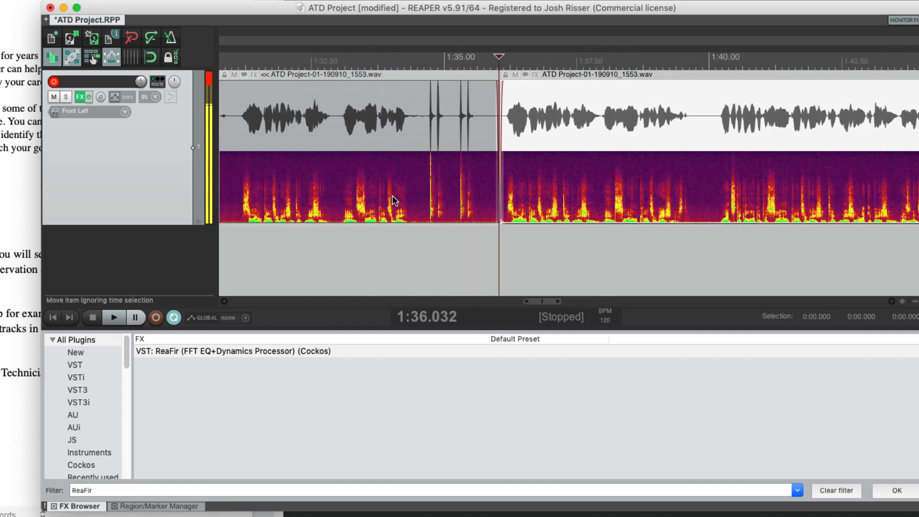
pyautogui.scroll(1, 376, 120)
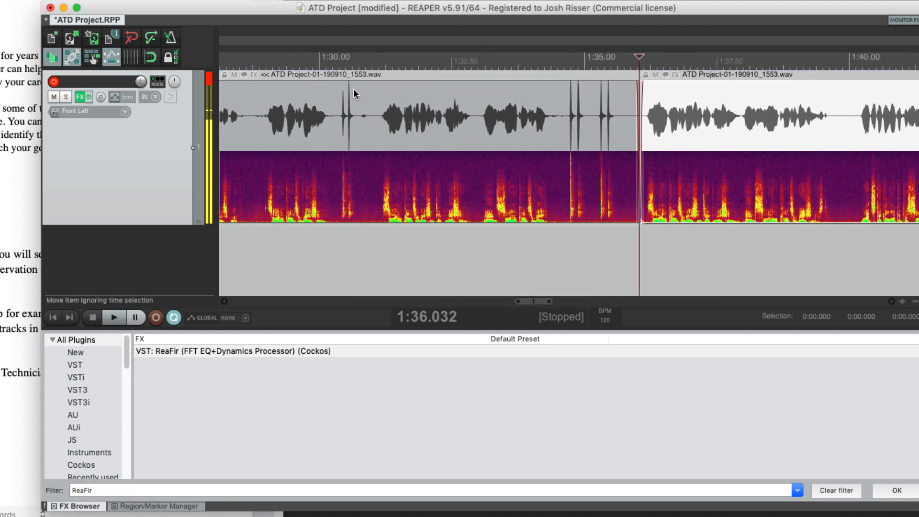
pyautogui.hscroll(-1, 358, 173)
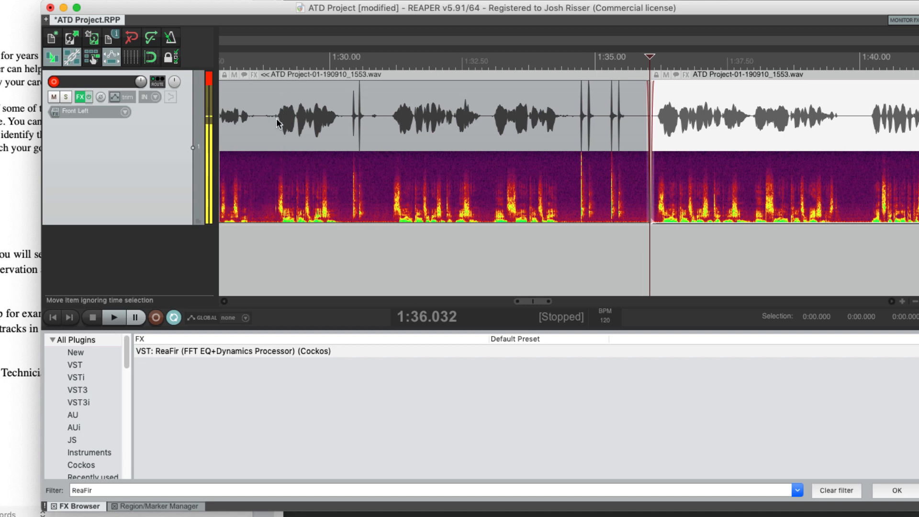
pyautogui.scroll(1, 275, 128)
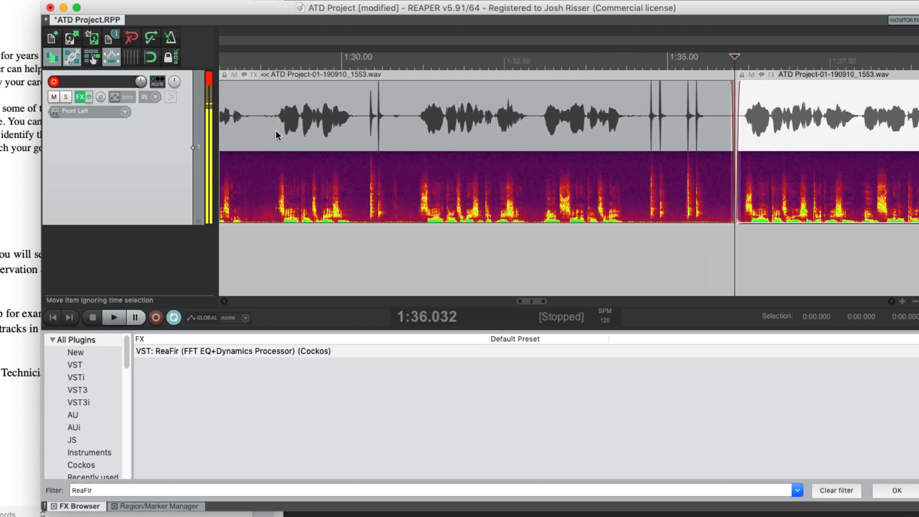
pyautogui.scroll(1, 276, 131)
pyautogui.click(277, 137)
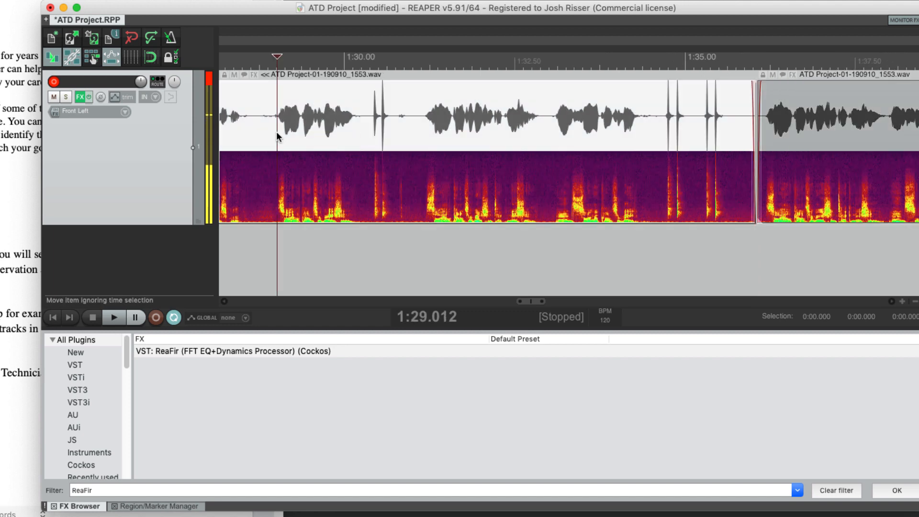
pyautogui.click(277, 138)
pyautogui.press('s')
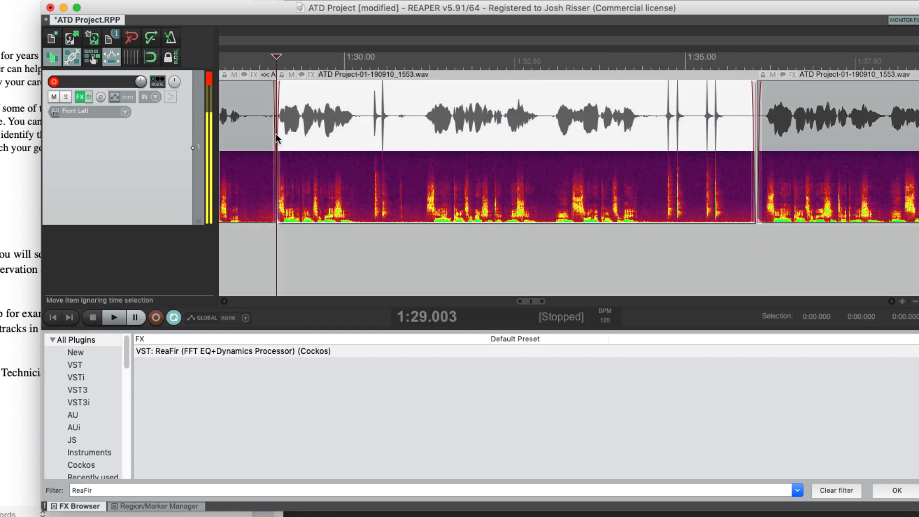
# Delete the split-off section between about 1:29 and 1:36 without ripple editing, and undo the deletion.
pyautogui.moveTo(475, 177); pyautogui.dragTo(478, 146)
pyautogui.press('Delete')
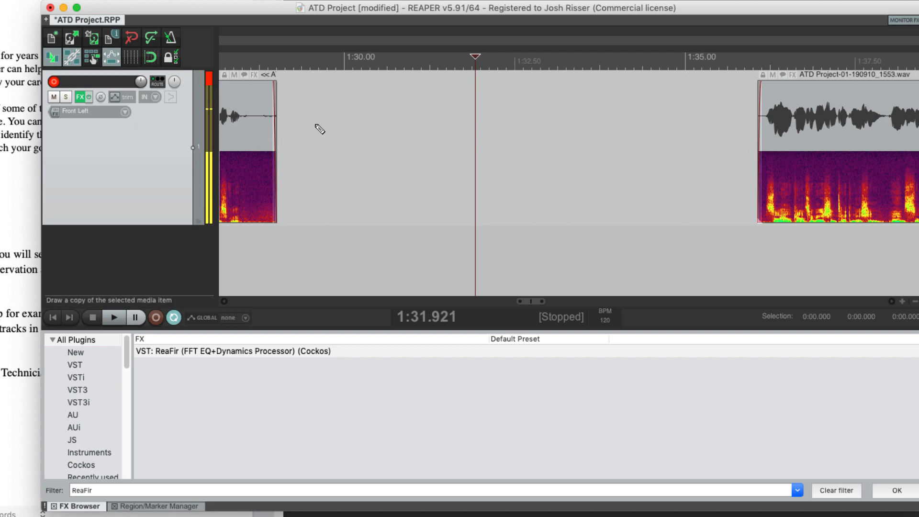
pyautogui.press('super+z')
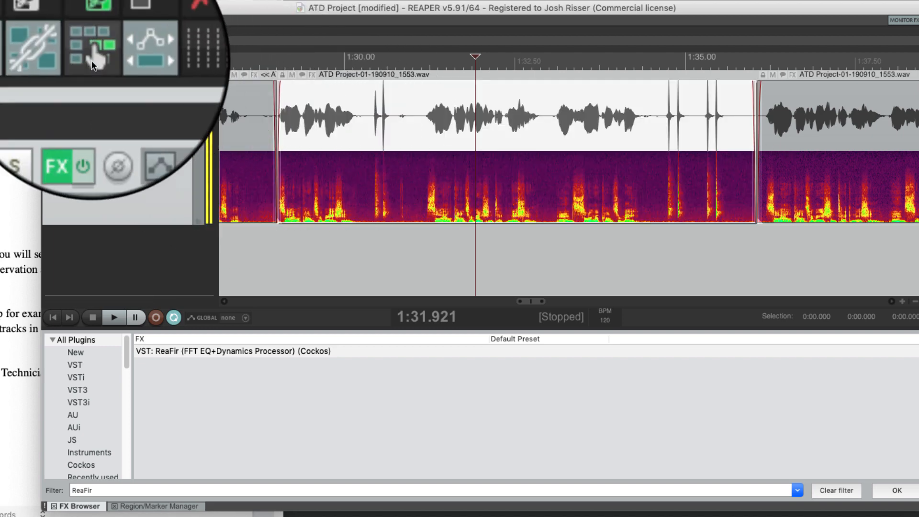
# Turn on ripple editing and delete the flubbed section between about 1:29 and 1:36 so the following audio moves up.
pyautogui.click(92, 61)
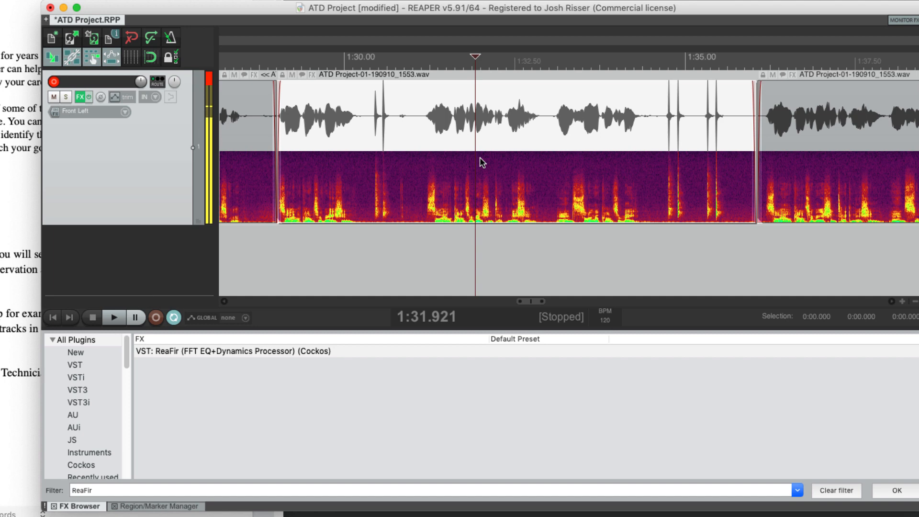
pyautogui.click(277, 60)
pyautogui.moveTo(421, 60); pyautogui.dragTo(755, 48)
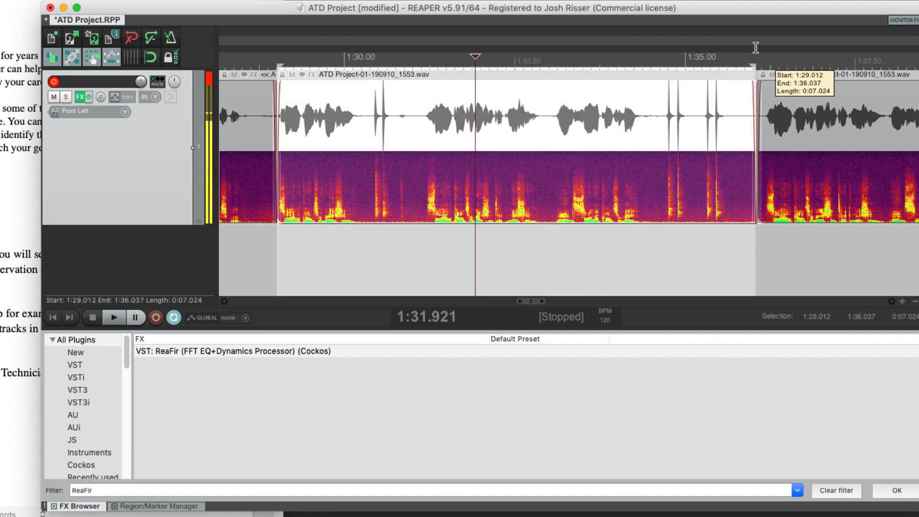
pyautogui.click(437, 169)
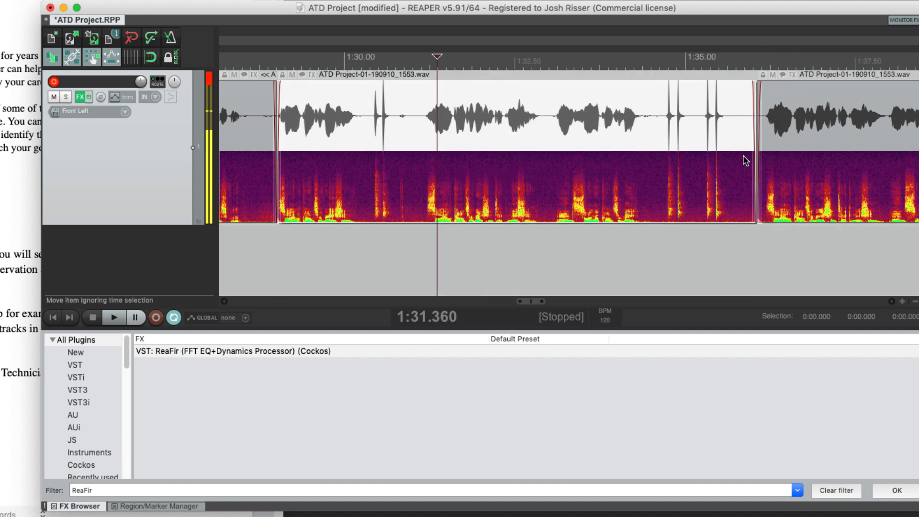
pyautogui.click(495, 188)
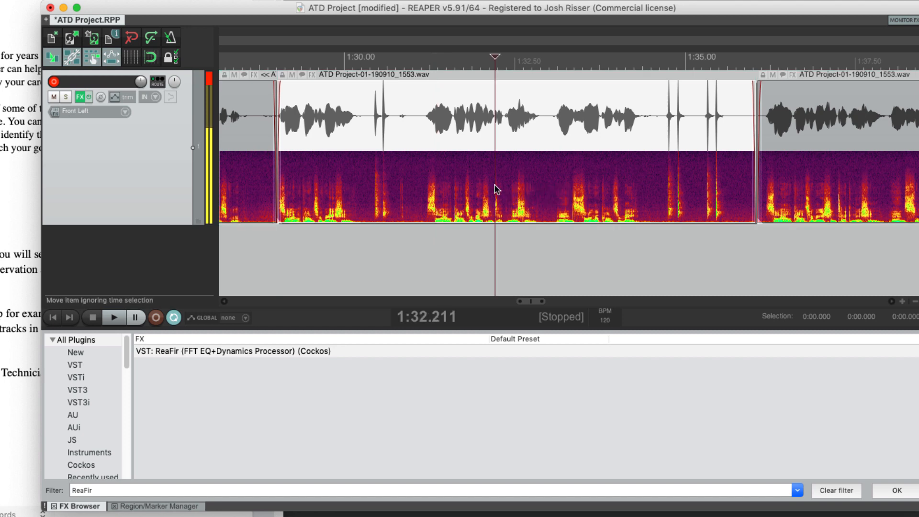
pyautogui.press('Delete')
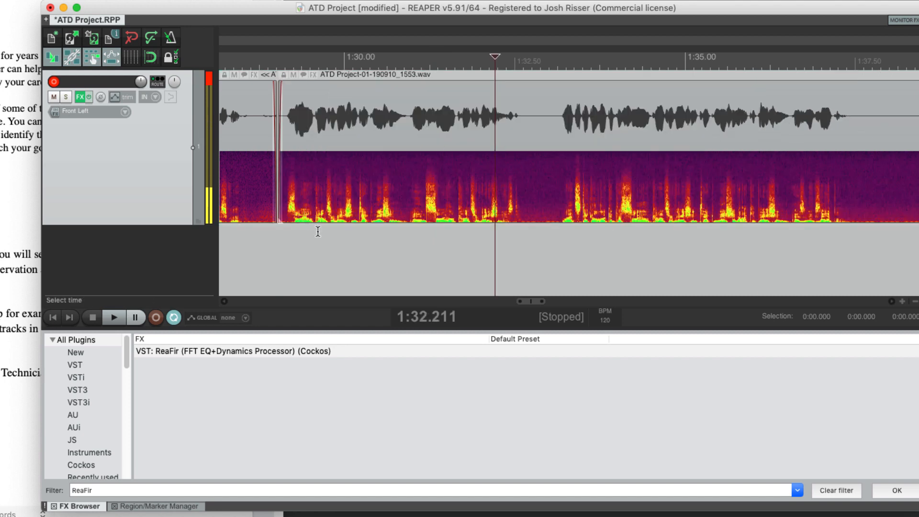
# Inspect the edit point at about 1:29 closely and play across it from about 1:27.7.
pyautogui.hscroll(-5, 318, 231)
pyautogui.scroll(6, 377, 244)
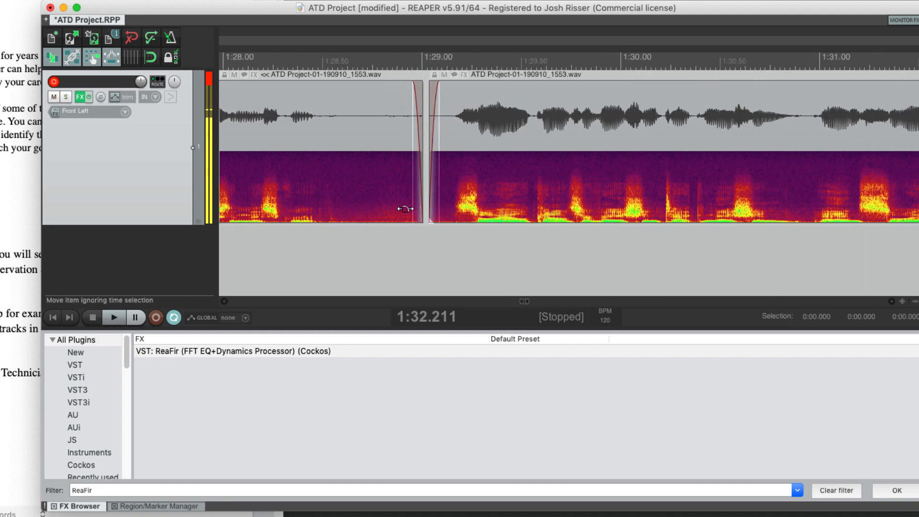
pyautogui.scroll(-8, 446, 243)
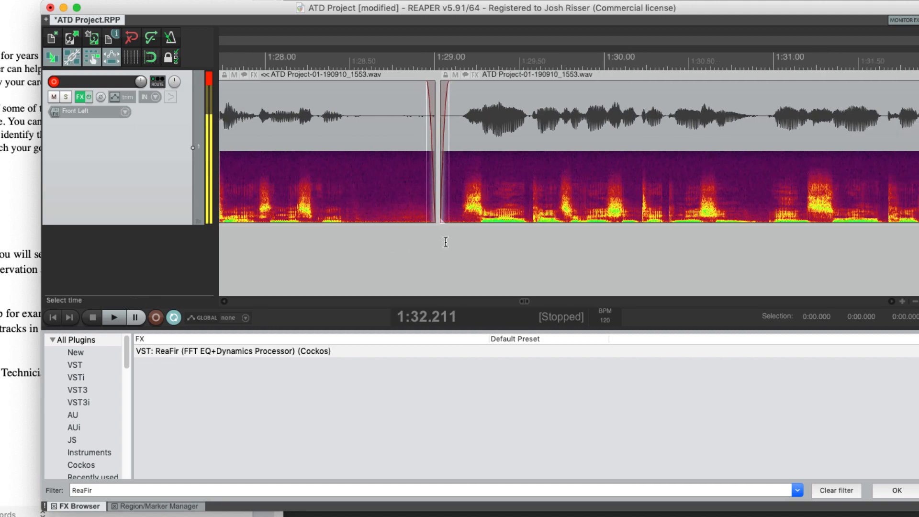
pyautogui.scroll(7, 376, 263)
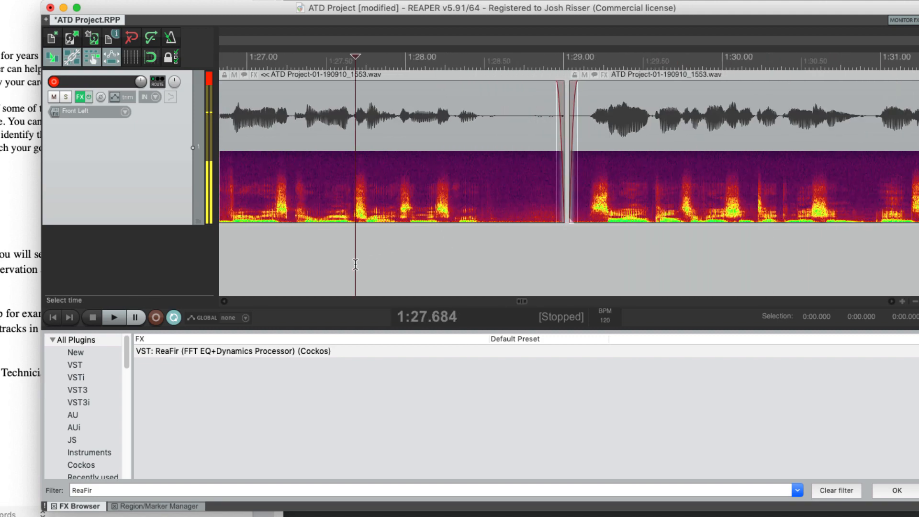
pyautogui.press('space')
pyautogui.scroll(-1, 355, 264)
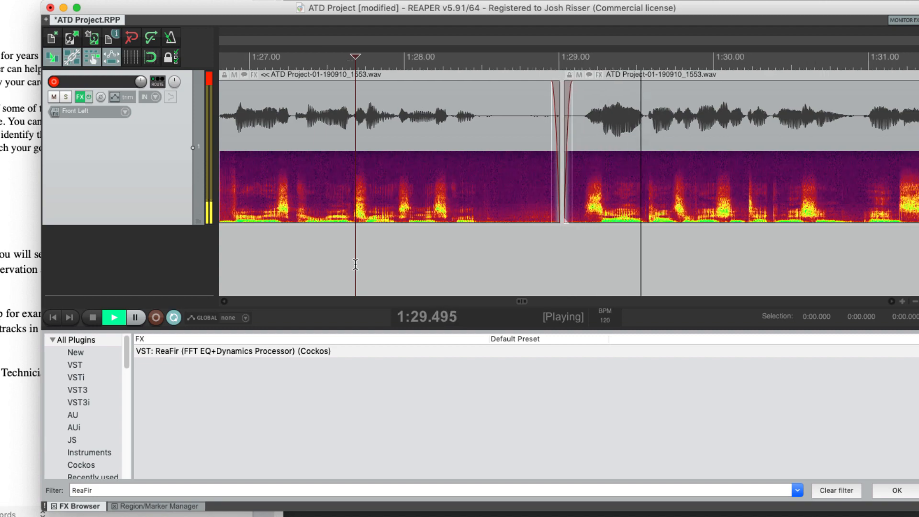
pyautogui.scroll(-2, 355, 264)
pyautogui.press('space')
pyautogui.scroll(2, 539, 220)
# Adjust the item edges at about 1:29 and move the following item back against the preceding one to close the small gap.
pyautogui.moveTo(538, 206); pyautogui.dragTo(585, 176)
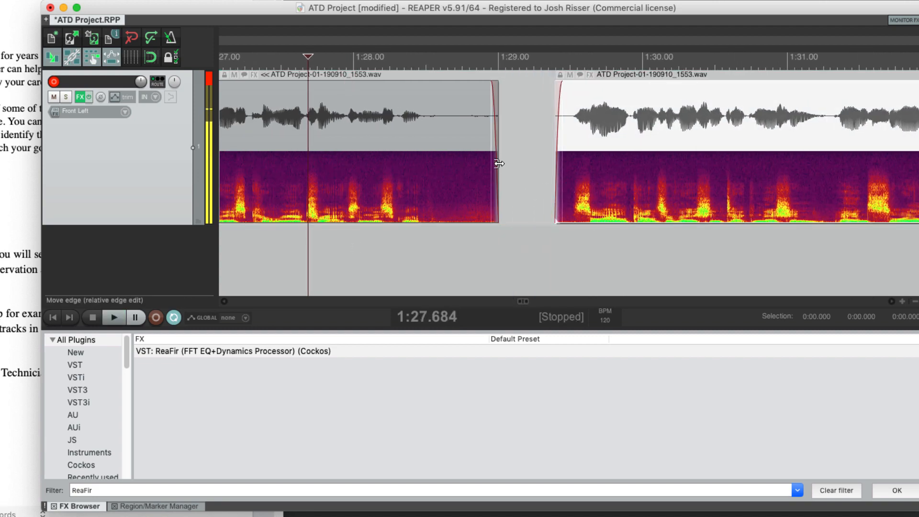
pyautogui.moveTo(498, 165); pyautogui.dragTo(503, 164)
pyautogui.moveTo(502, 214); pyautogui.dragTo(499, 214)
pyautogui.moveTo(560, 224); pyautogui.dragTo(569, 218)
pyautogui.moveTo(644, 206); pyautogui.dragTo(581, 202)
# Play across the closed join at 1:29, starting from about 1:27.6.
pyautogui.click(297, 254)
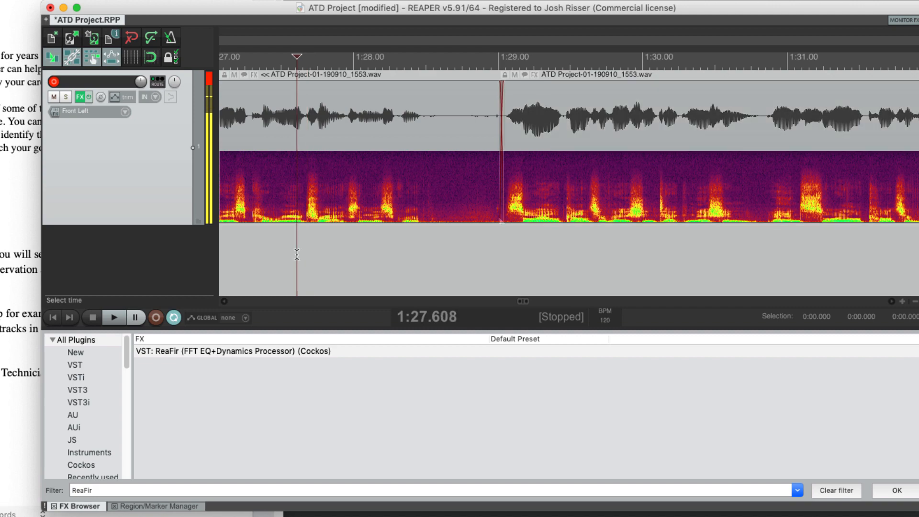
pyautogui.press('space')
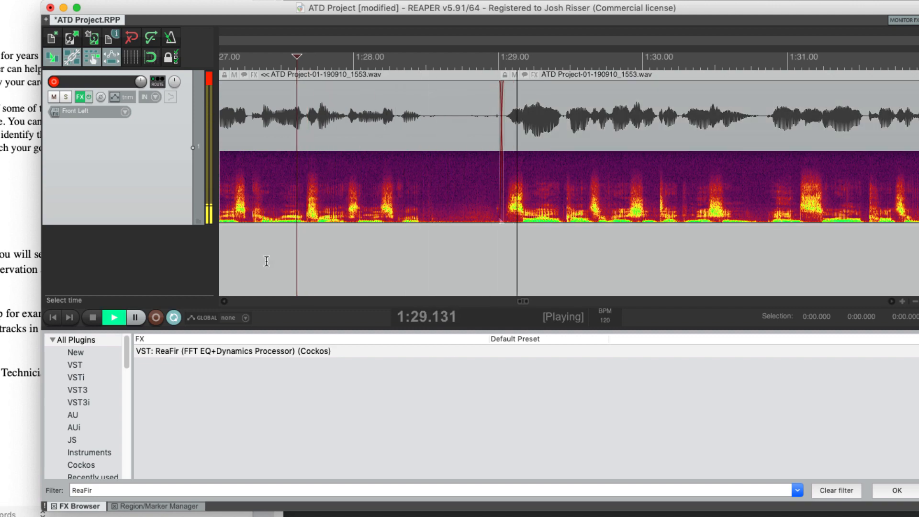
pyautogui.scroll(-2, 281, 260)
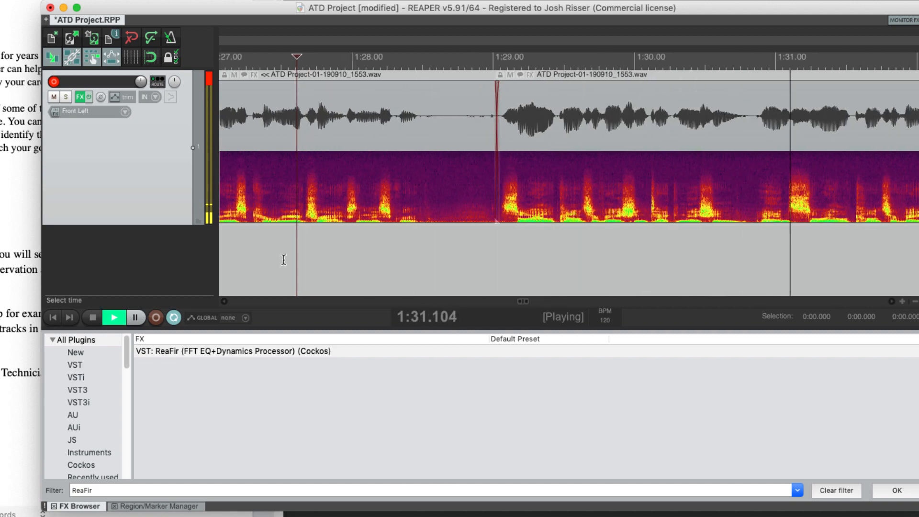
pyautogui.press('space')
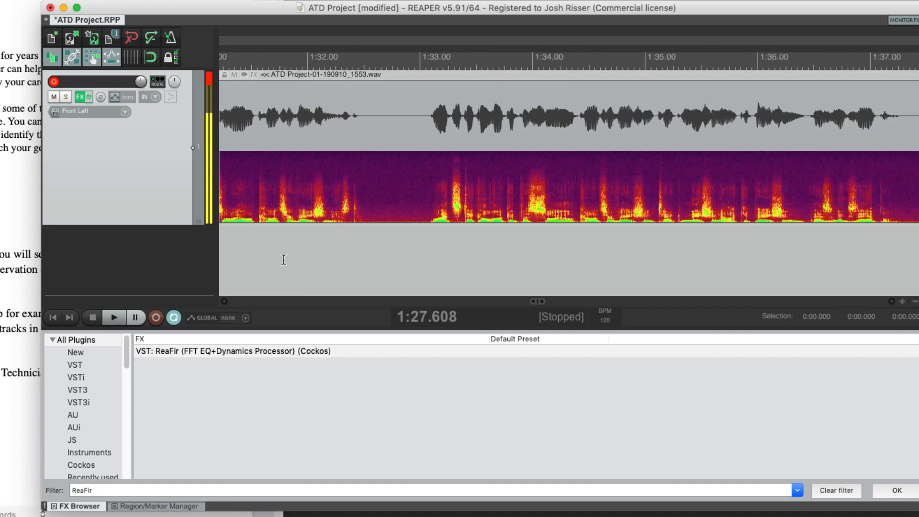
# Locate the double-click spikes near 0:31 in the earlier recording and play the retake from about 0:32.4.
pyautogui.scroll(-3, 284, 259)
pyautogui.hscroll(-10, 425, 234)
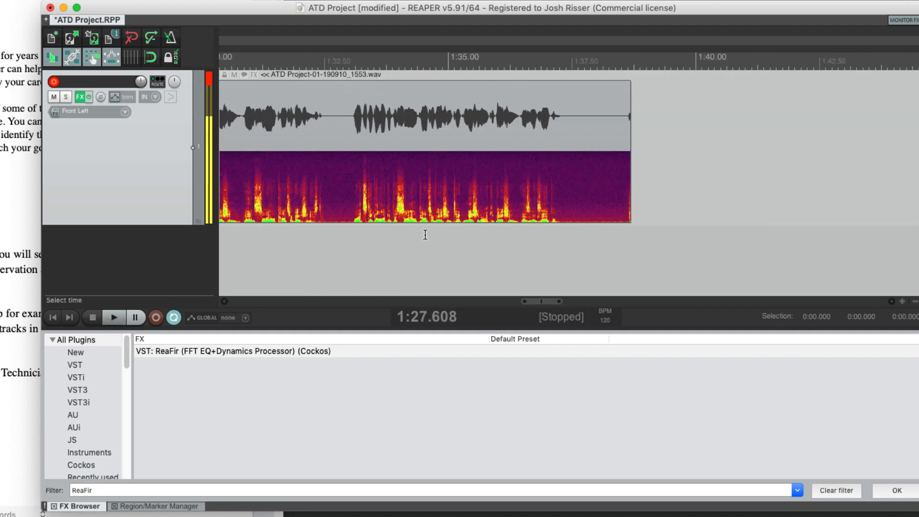
pyautogui.hscroll(-8, 424, 234)
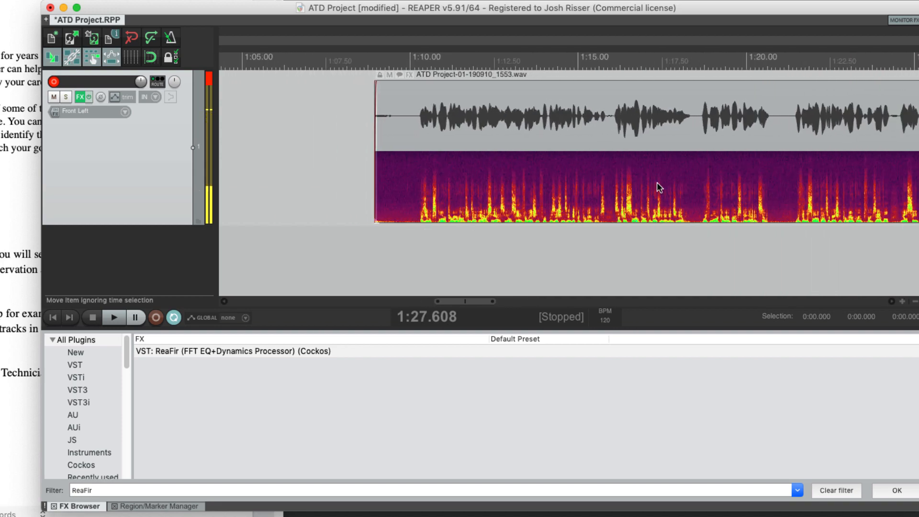
pyautogui.scroll(-2, 680, 182)
pyautogui.hscroll(-7, 740, 180)
pyautogui.hscroll(-10, 727, 177)
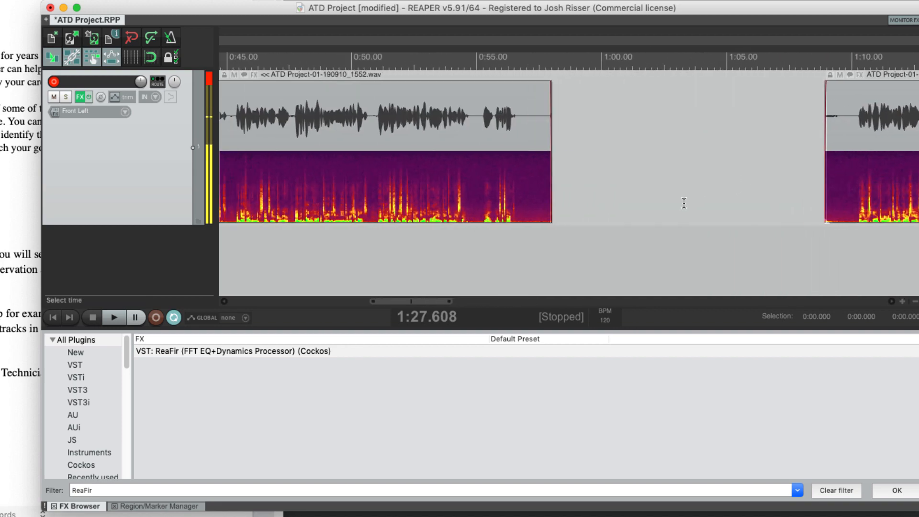
pyautogui.hscroll(-3, 611, 218)
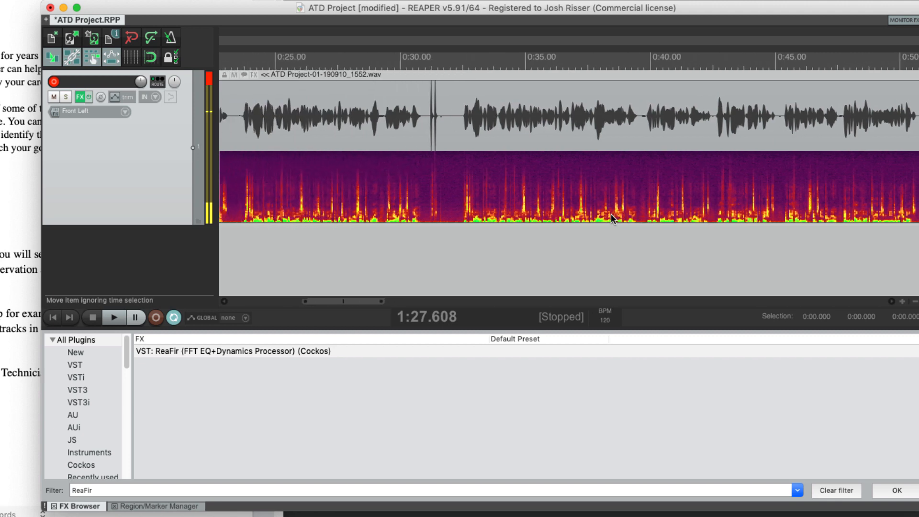
pyautogui.hscroll(-3, 611, 215)
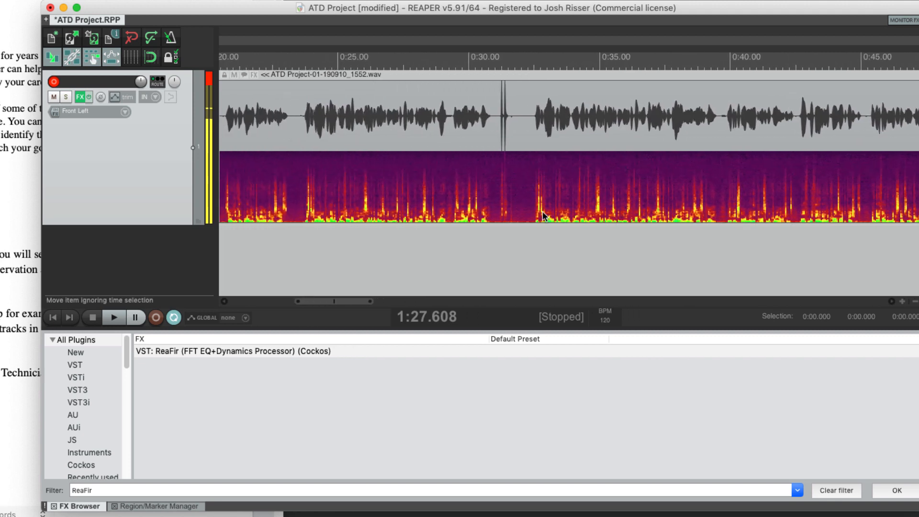
pyautogui.scroll(2, 540, 168)
pyautogui.click(529, 139)
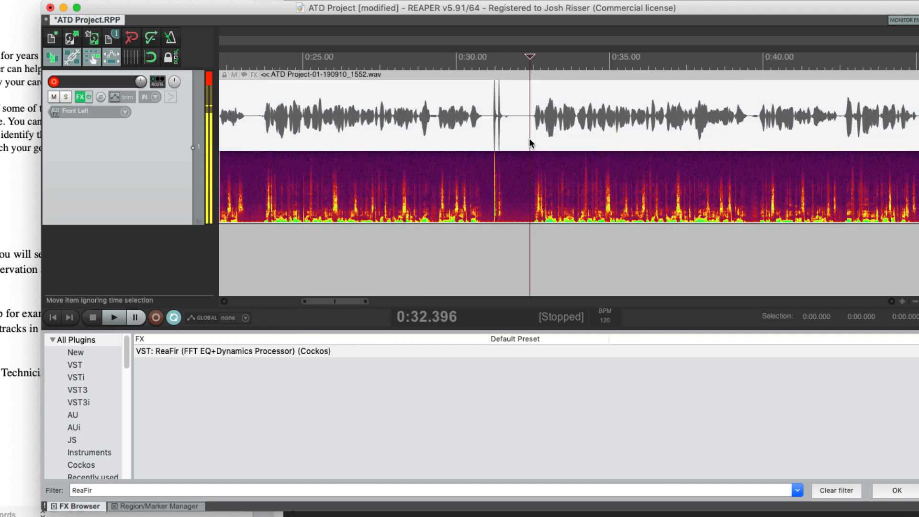
pyautogui.press('space')
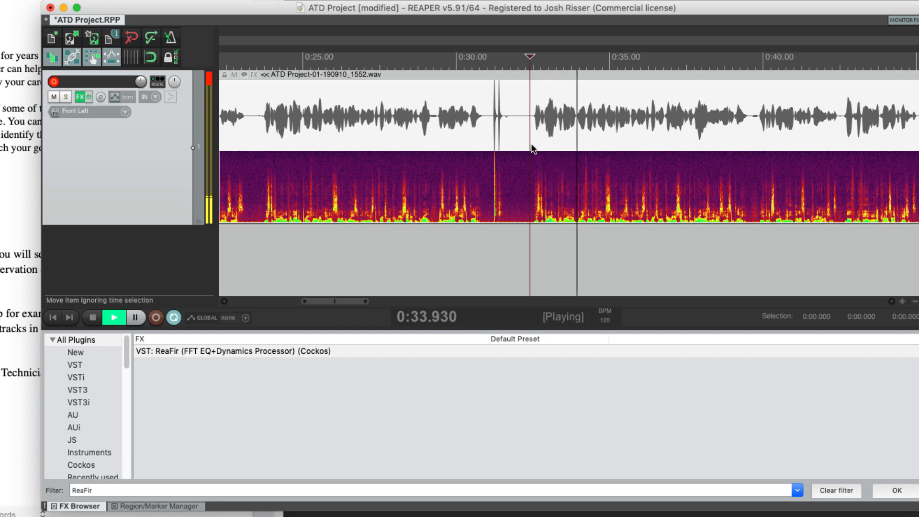
pyautogui.press('space')
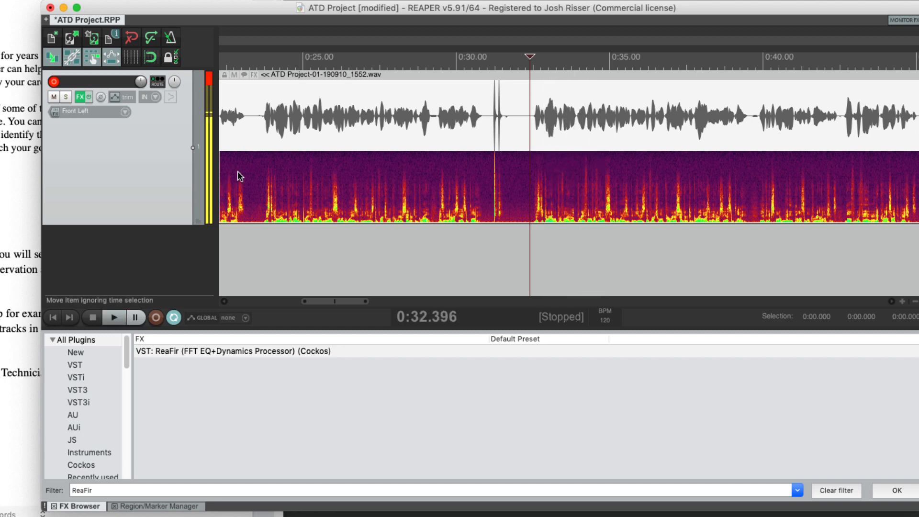
# Play the start of the earlier take from about 0:23.6 to compare it with the retake.
pyautogui.click(262, 165)
pyautogui.press('space')
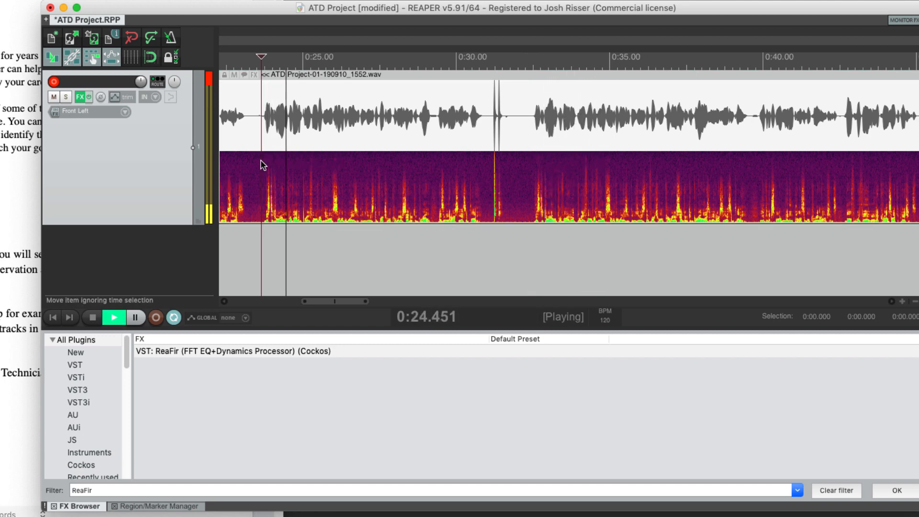
pyautogui.scroll(1, 260, 199)
pyautogui.press('space')
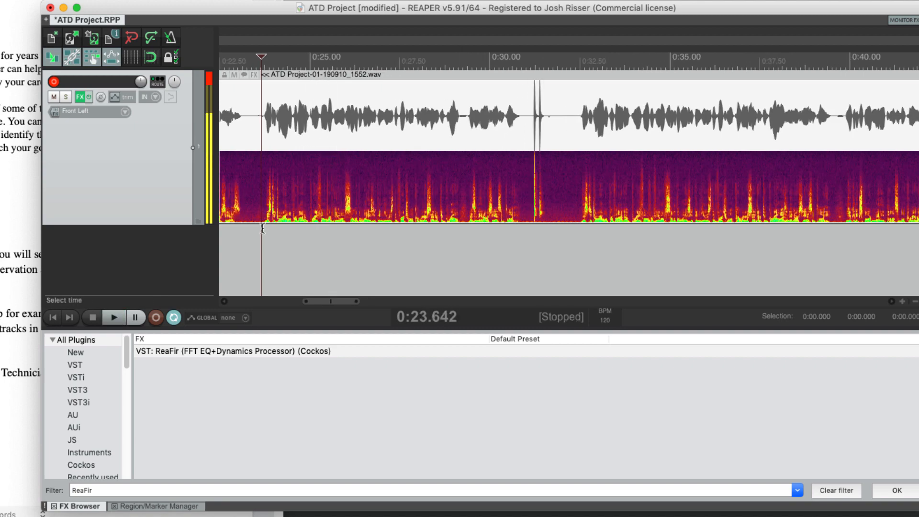
# Split the earlier recording at about 0:32.4 and 0:23.7, and ripple-delete the flubbed take between the splits.
pyautogui.scroll(1, 263, 228)
pyautogui.click(726, 124)
pyautogui.press('s')
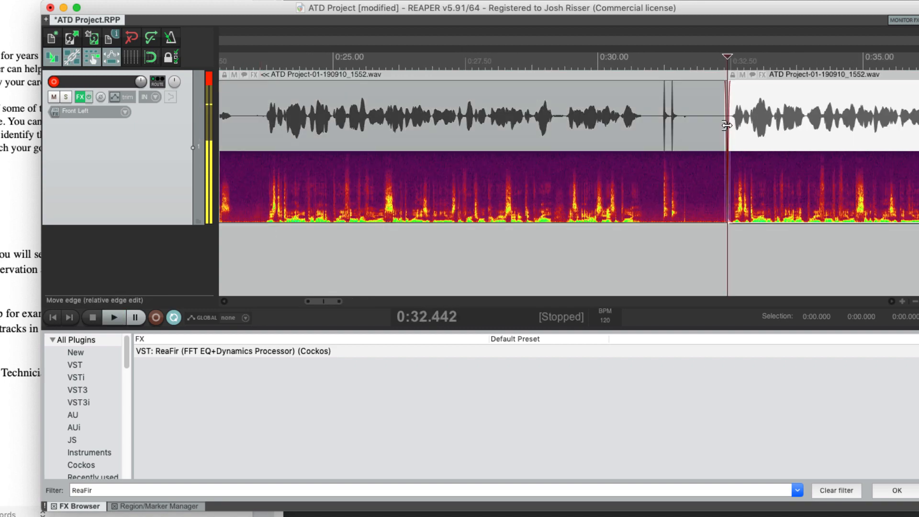
pyautogui.click(265, 140)
pyautogui.press('s')
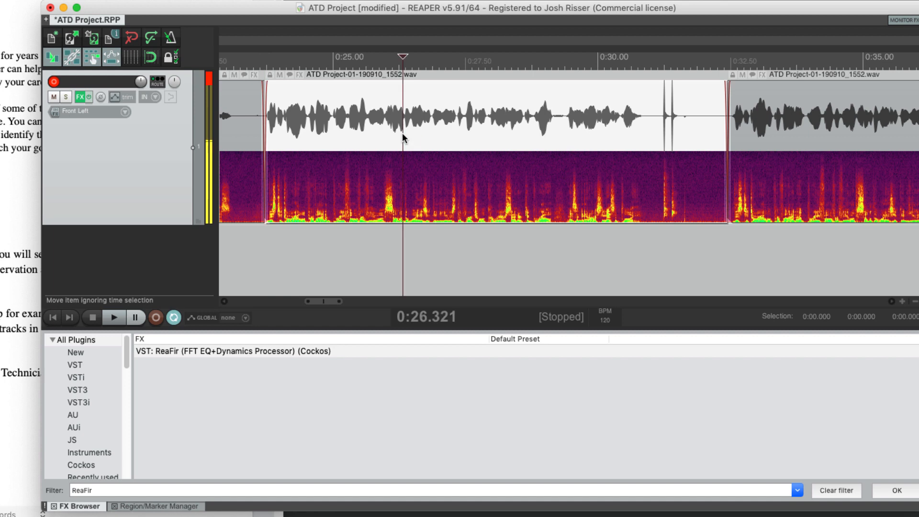
pyautogui.press('Delete')
pyautogui.moveTo(398, 162); pyautogui.dragTo(397, 164)
# Play across the closed join at about 0:23.7, starting from about 0:19.1.
pyautogui.hscroll(-5, 332, 220)
pyautogui.click(333, 223)
pyautogui.press('space')
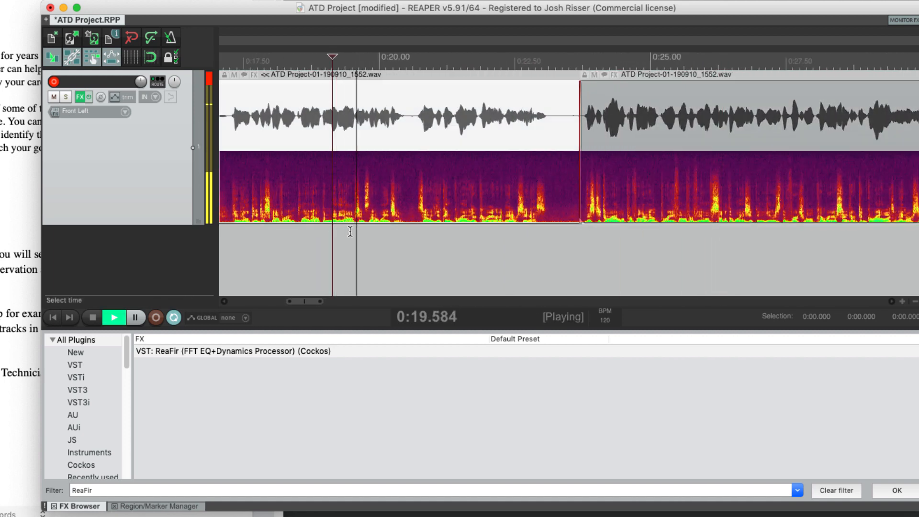
pyautogui.scroll(-1, 401, 248)
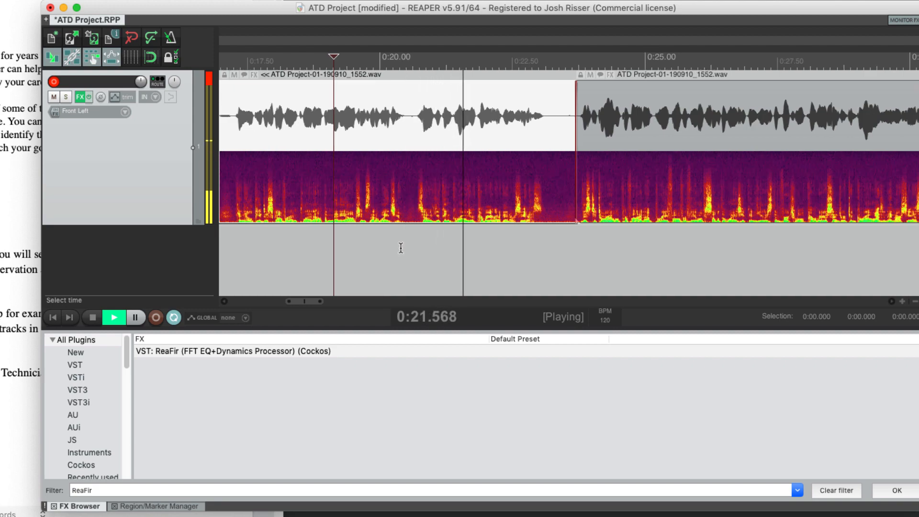
pyautogui.scroll(-1, 401, 248)
pyautogui.scroll(-1, 401, 248)
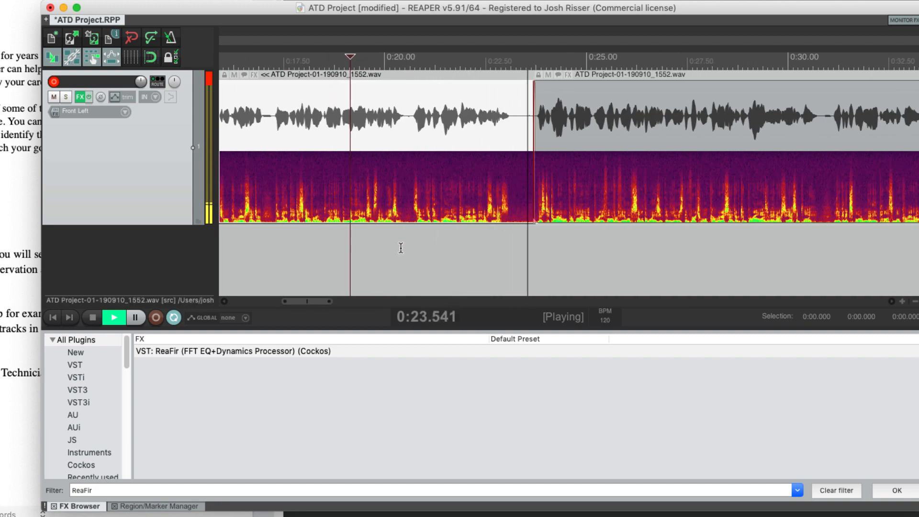
pyautogui.scroll(-3, 401, 248)
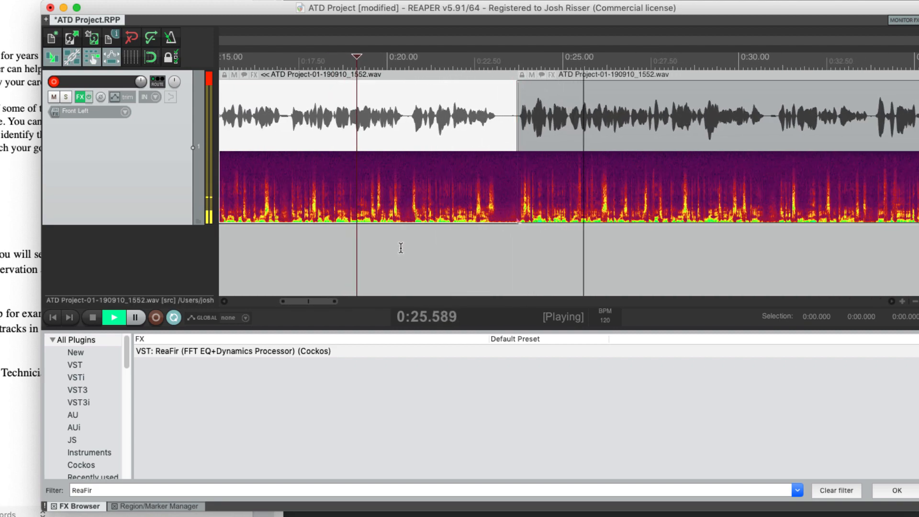
pyautogui.scroll(-3, 401, 247)
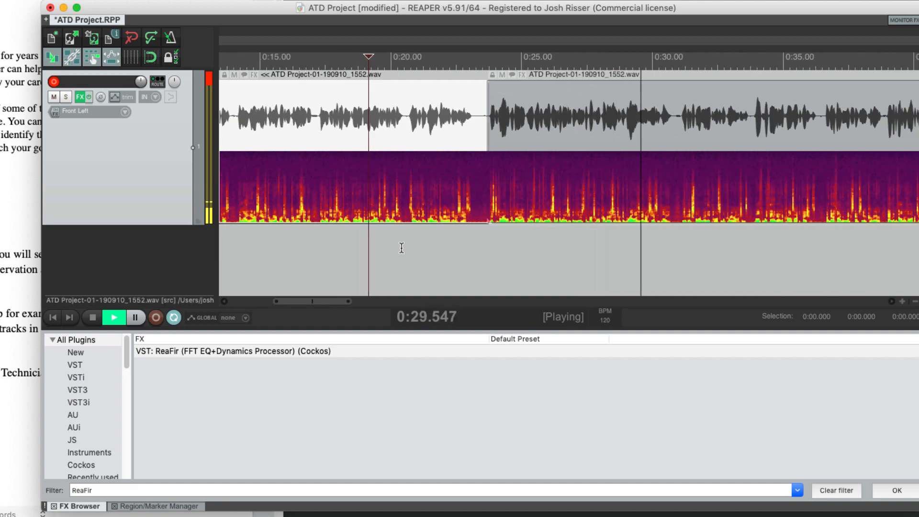
pyautogui.press('space')
# Play the beginning of the earlier recording and again from about 0:06.5 to find where the usable narration starts.
pyautogui.hscroll(-10, 403, 247)
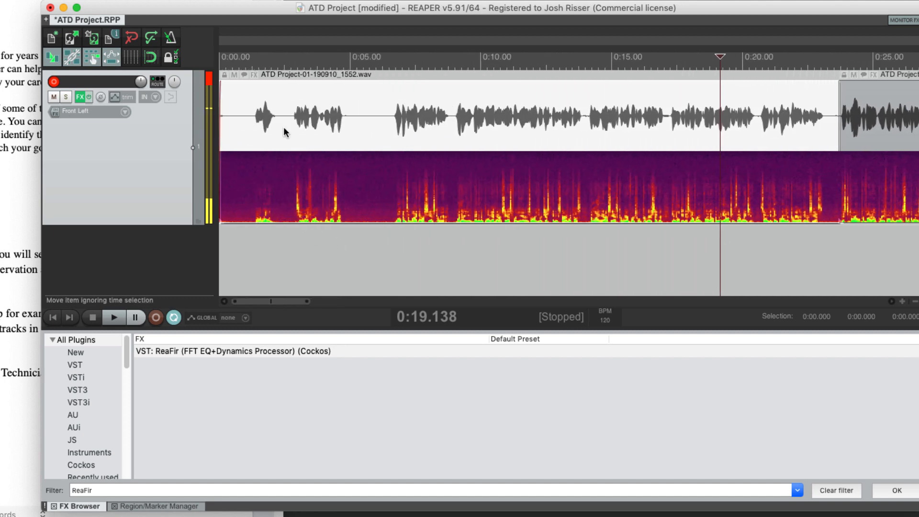
pyautogui.click(248, 232)
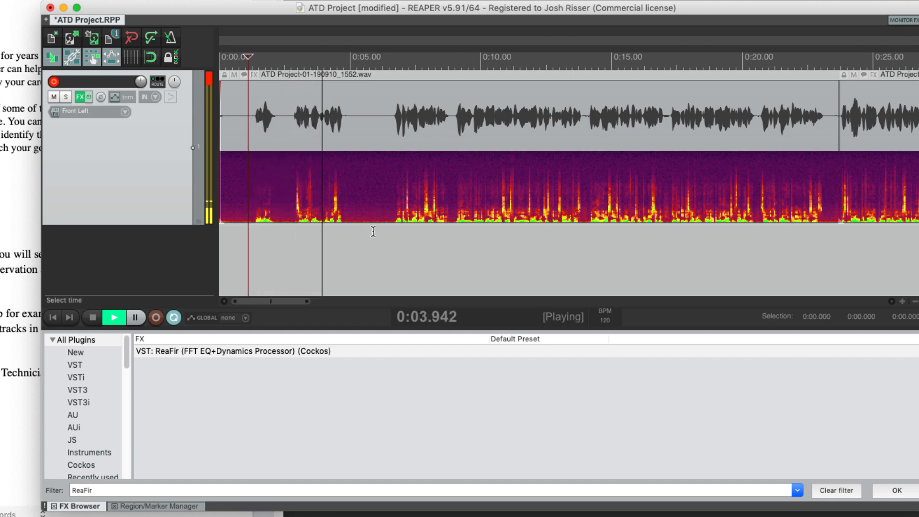
pyautogui.press('space')
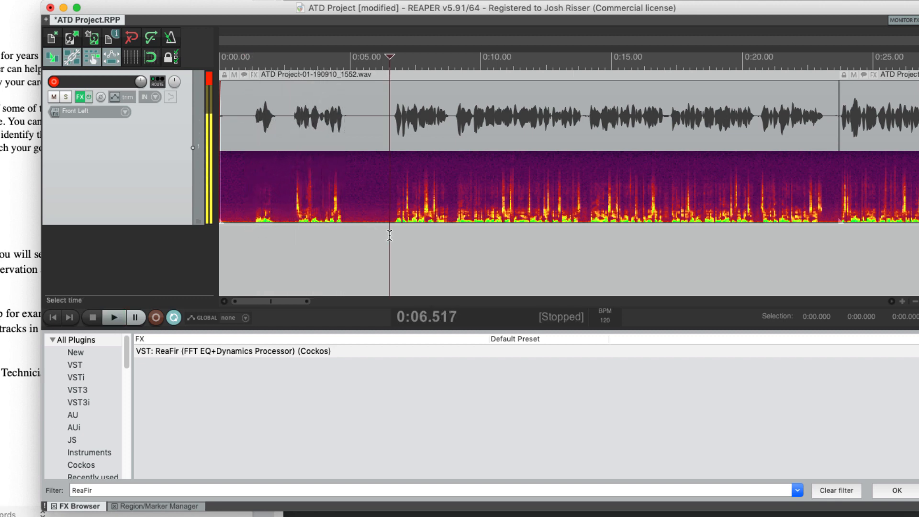
pyautogui.press('space')
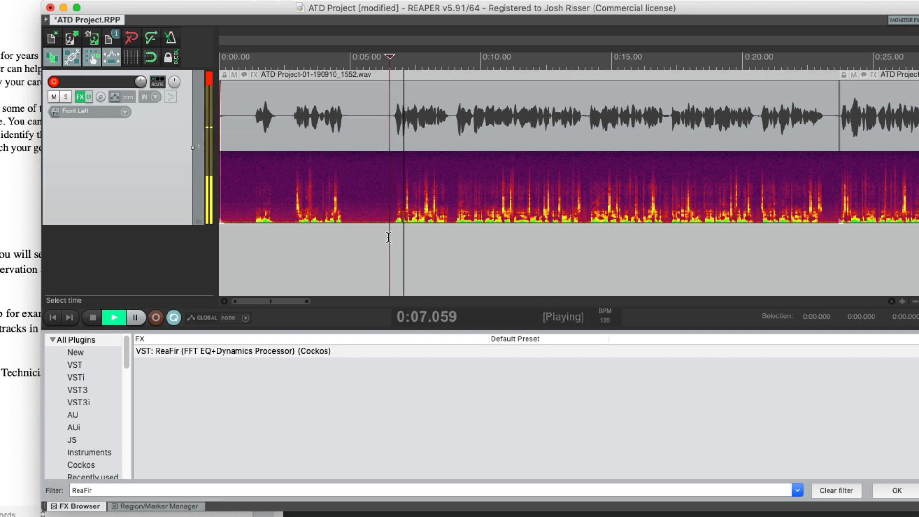
pyautogui.scroll(2, 389, 236)
pyautogui.press('space')
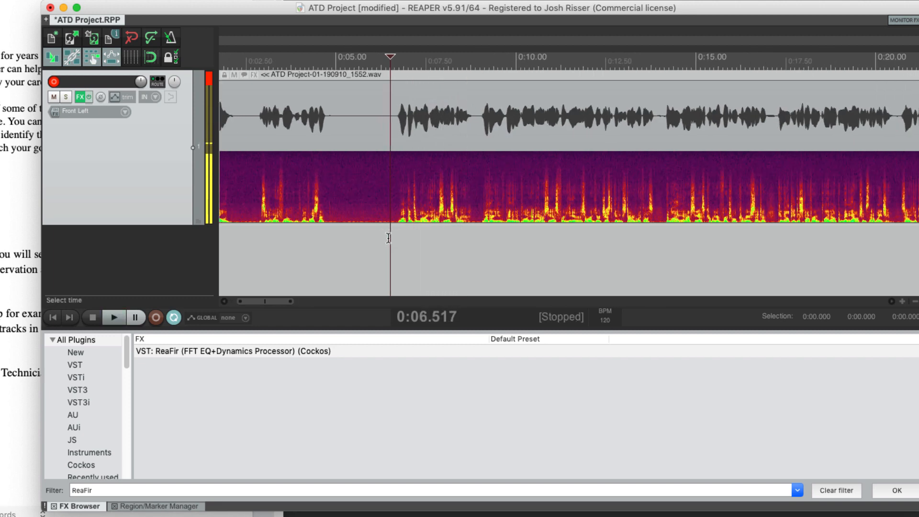
# Mark about half a second before the usable narration, split there at about 0:06, and ripple-delete the opening section.
pyautogui.moveTo(394, 235); pyautogui.dragTo(372, 241)
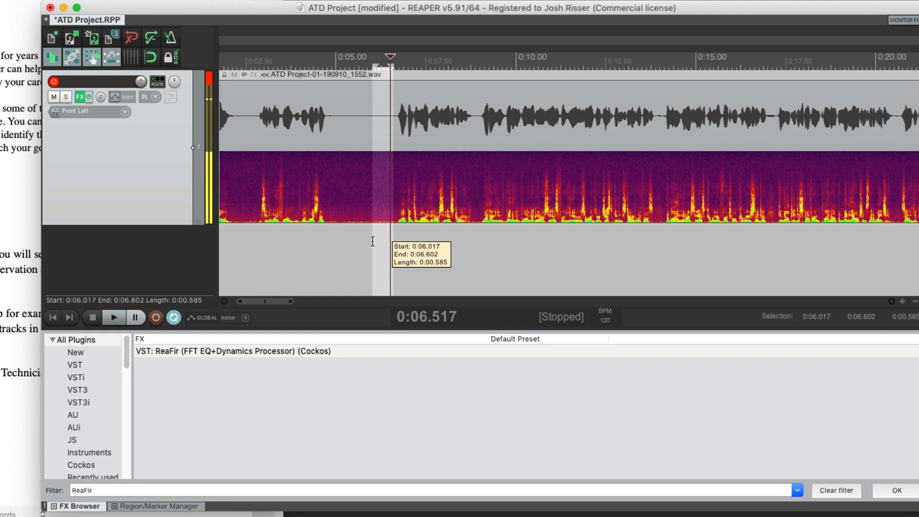
pyautogui.click(369, 214)
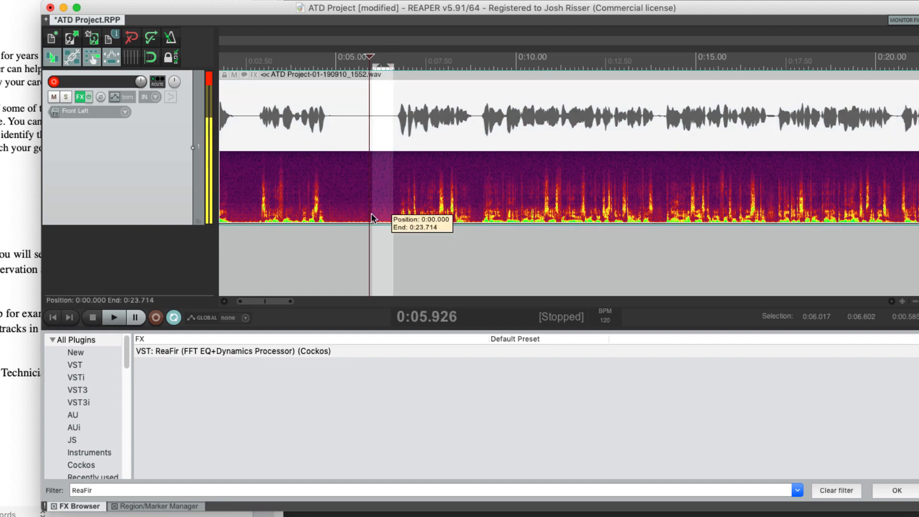
pyautogui.click(371, 214)
pyautogui.press('s')
pyautogui.click(322, 203)
pyautogui.press('Delete')
pyautogui.scroll(-1, 322, 204)
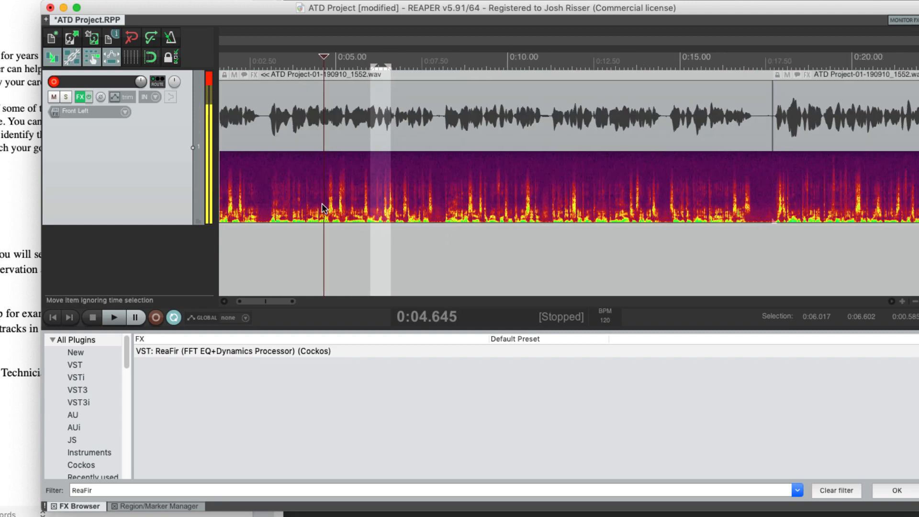
# Play the earlier recording's trimmed opening from 0:00.
pyautogui.scroll(-3, 322, 203)
pyautogui.click(316, 196)
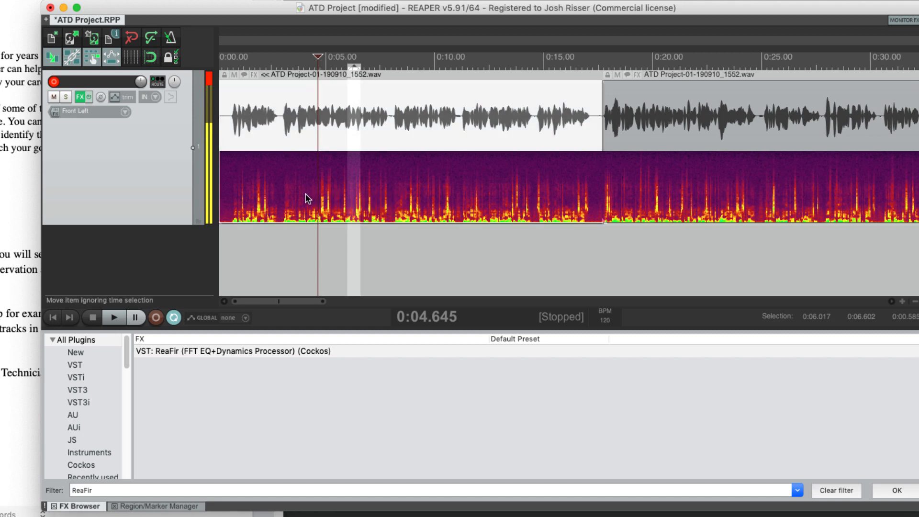
pyautogui.scroll(1, 273, 203)
pyautogui.press('w')
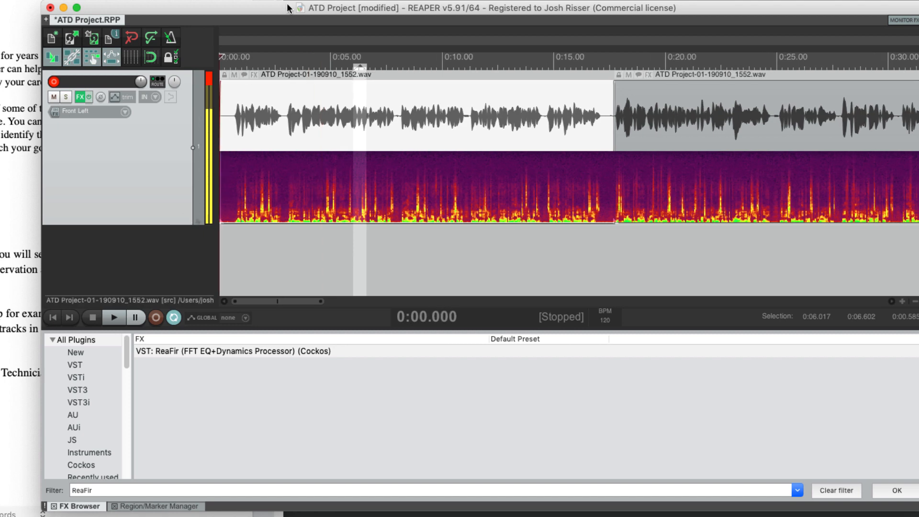
pyautogui.moveTo(287, 8); pyautogui.dragTo(294, 2)
pyautogui.press('space')
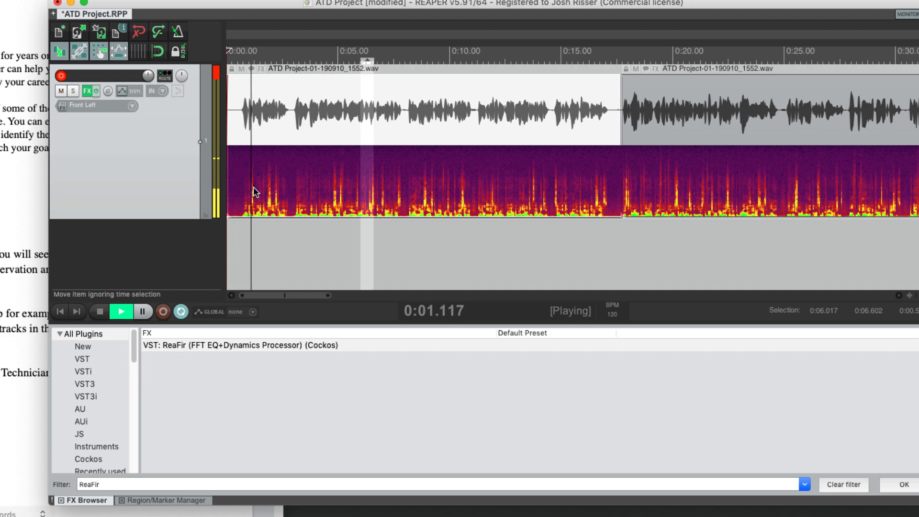
pyautogui.scroll(4, 574, 239)
pyautogui.press('space')
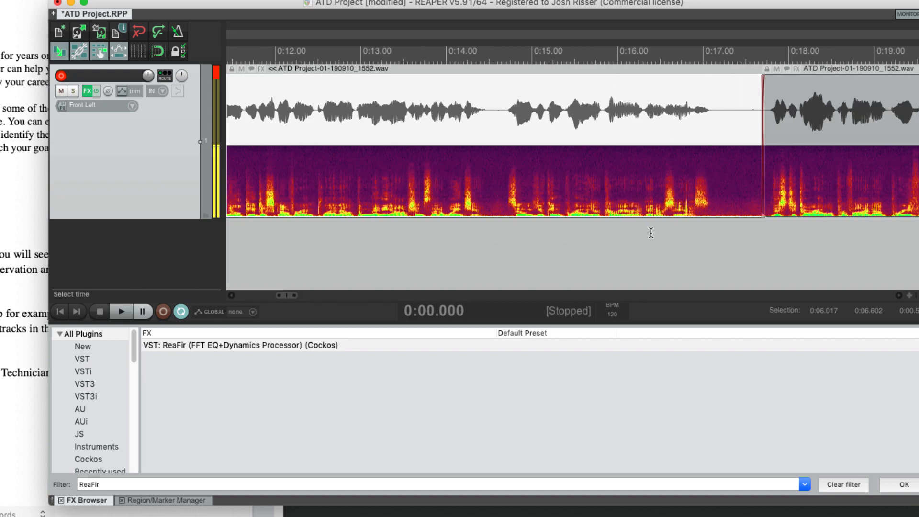
# Play across the join at about 0:17.7, starting from about 0:17.
pyautogui.click(705, 234)
pyautogui.press('space')
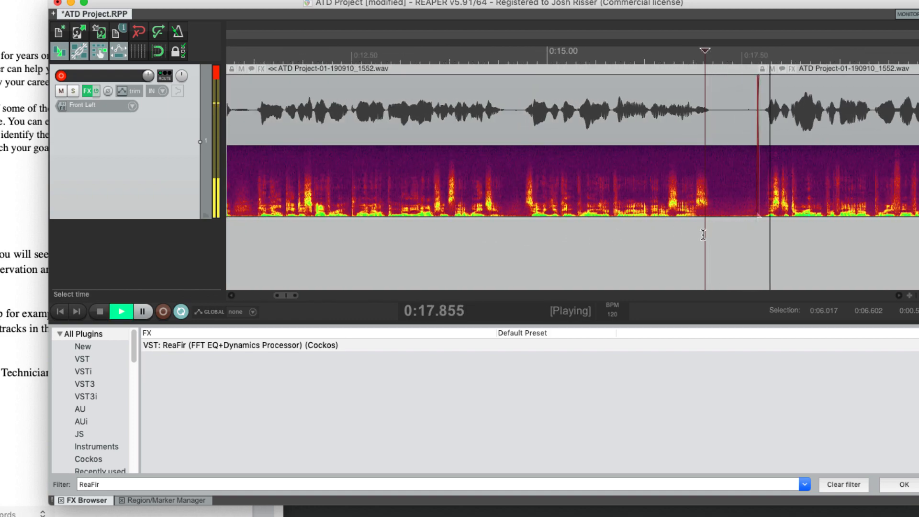
pyautogui.scroll(-2, 704, 235)
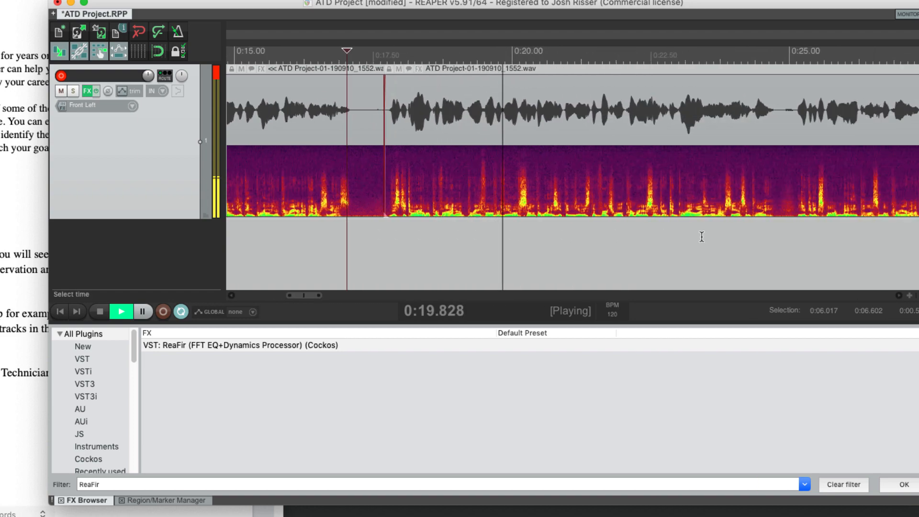
pyautogui.press('space')
# Remove the fade-out at the end of the earlier recording, at about 0:43.2.
pyautogui.scroll(-1, 697, 236)
pyautogui.hscroll(15, 696, 238)
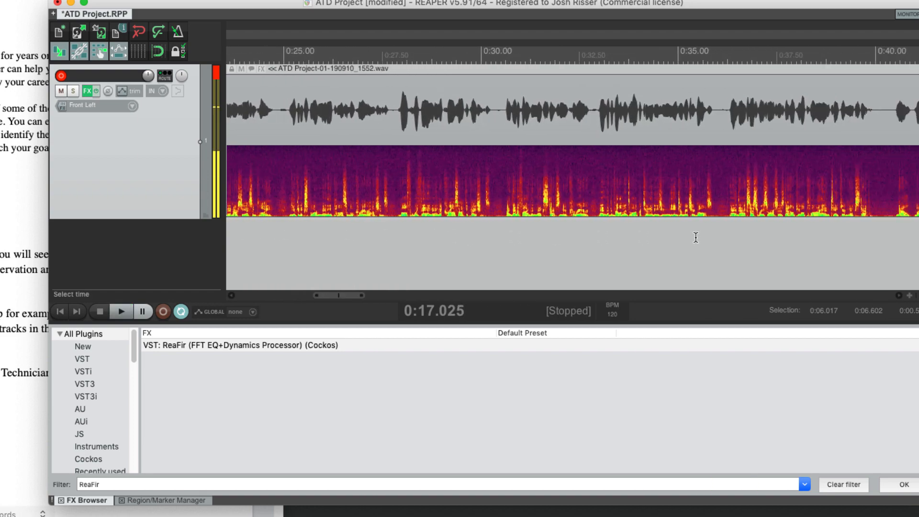
pyautogui.scroll(5, 696, 237)
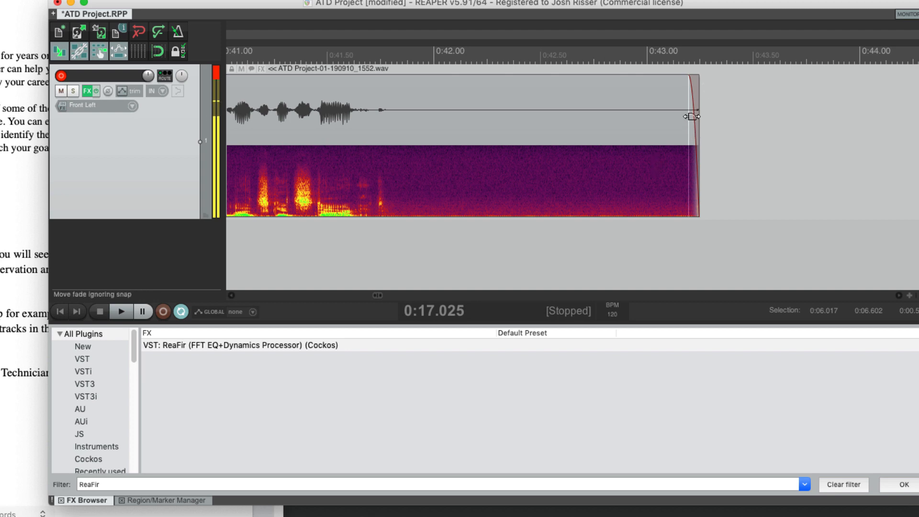
pyautogui.moveTo(693, 80); pyautogui.dragTo(703, 76)
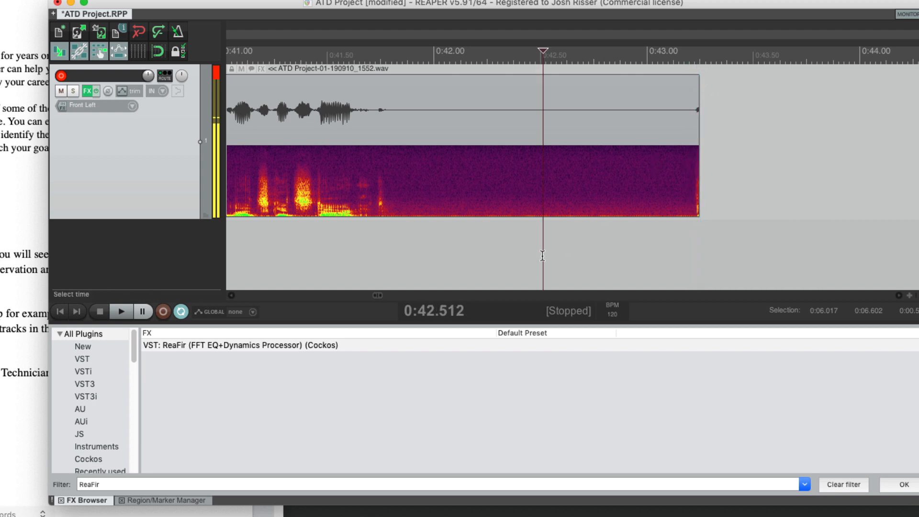
# Check the earlier recording's tail from about 0:42.5, and trim its end to about 0:42.3, leaving about half a second of silence.
pyautogui.press('space')
pyautogui.press('space')
pyautogui.moveTo(395, 234); pyautogui.dragTo(498, 234)
pyautogui.moveTo(694, 168); pyautogui.dragTo(504, 170)
pyautogui.click(490, 250)
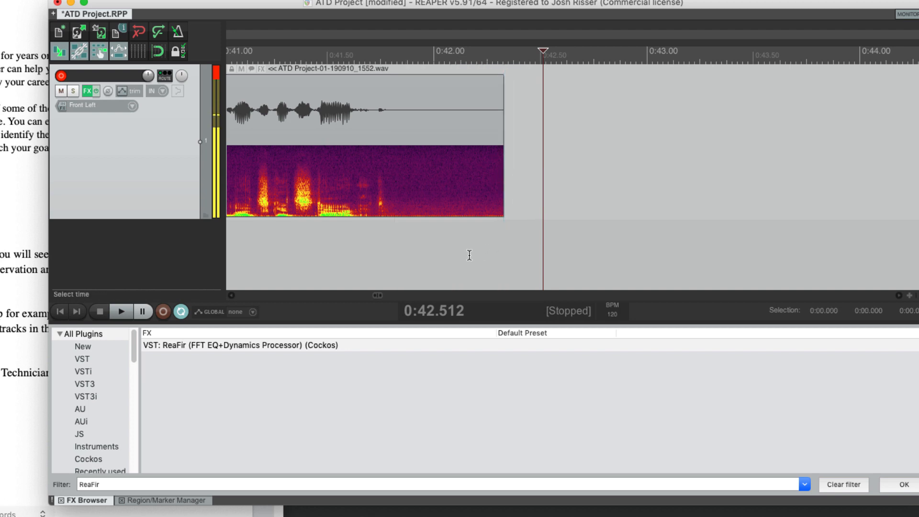
# Check the start of the 1553 recording from about 0:54, and trim its beginning to about 0:55, half a second before speech.
pyautogui.scroll(-5, 468, 254)
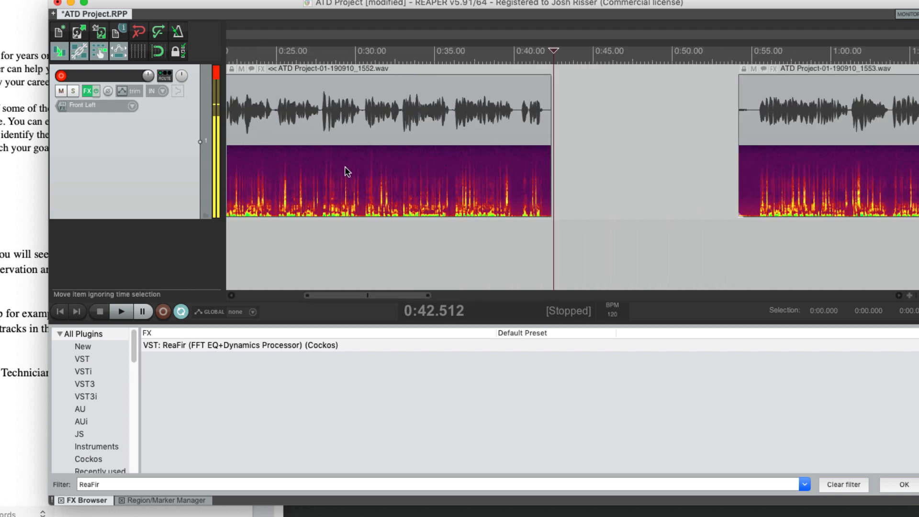
pyautogui.hscroll(5, 407, 182)
pyautogui.scroll(2, 503, 119)
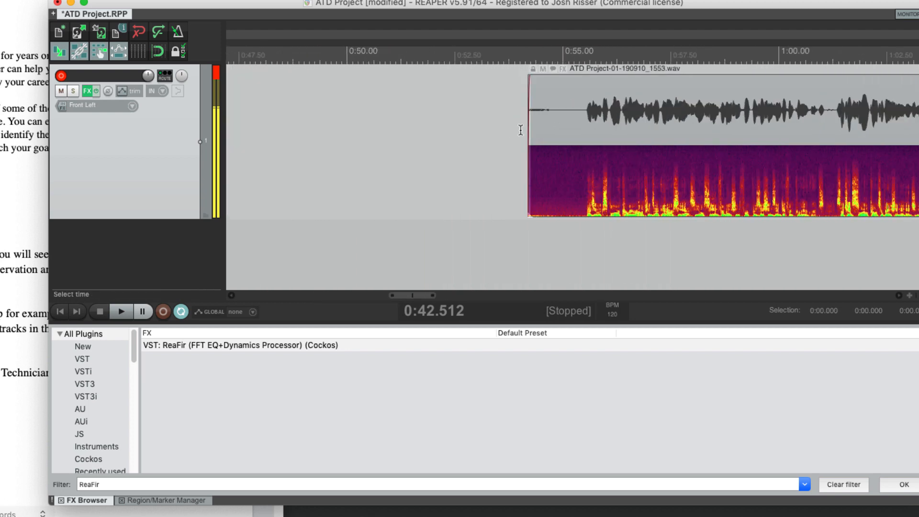
pyautogui.click(520, 129)
pyautogui.press('space')
pyautogui.press('space')
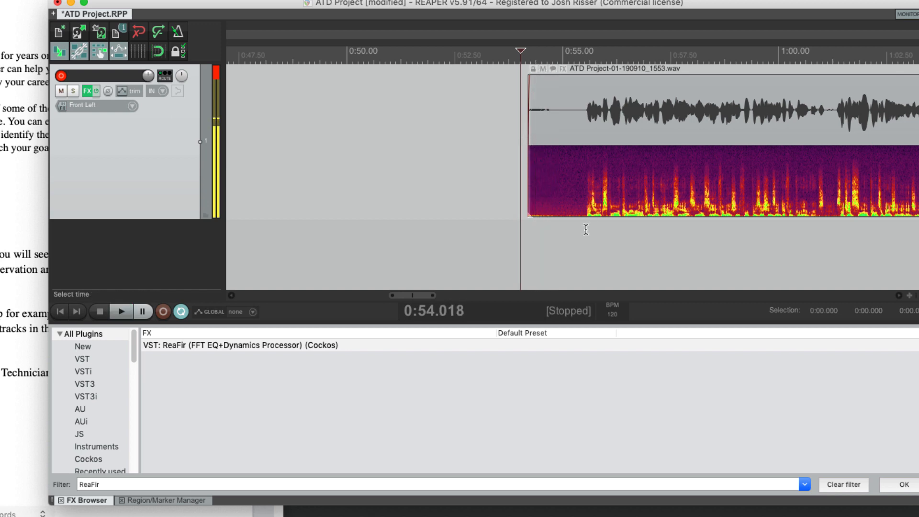
pyautogui.moveTo(585, 230); pyautogui.dragTo(565, 230)
pyautogui.moveTo(528, 190); pyautogui.dragTo(559, 191)
# Check the 1553 recording's tail from about 1:23.7, and trim its end to about 1:23, half a second after the last word.
pyautogui.scroll(-2, 551, 206)
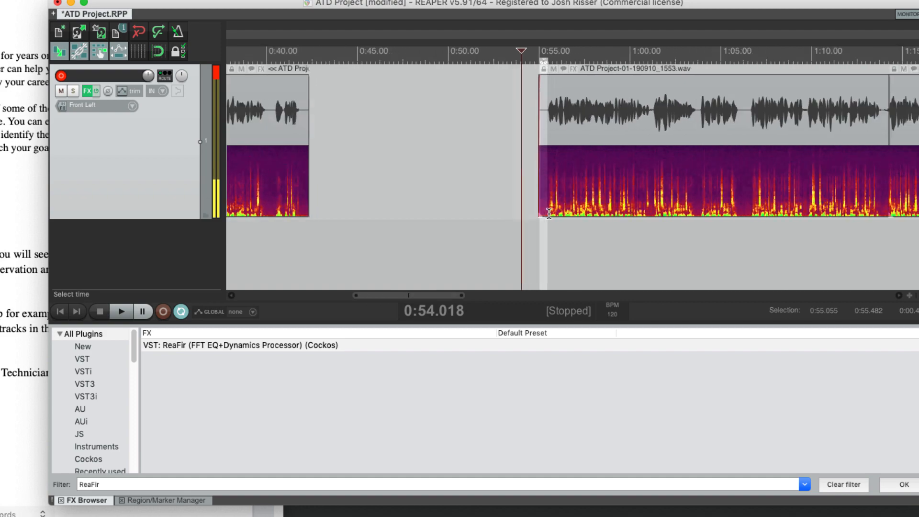
pyautogui.hscroll(10, 549, 213)
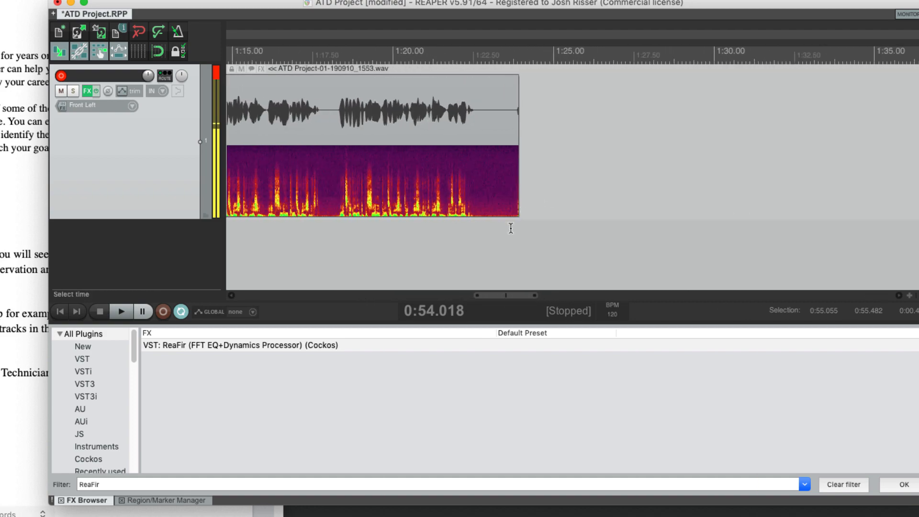
pyautogui.press('space')
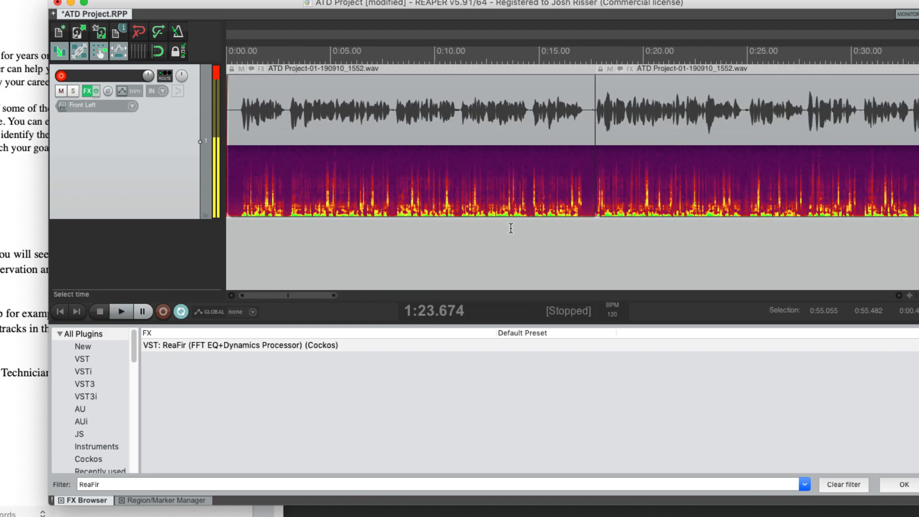
pyautogui.hscroll(15, 507, 223)
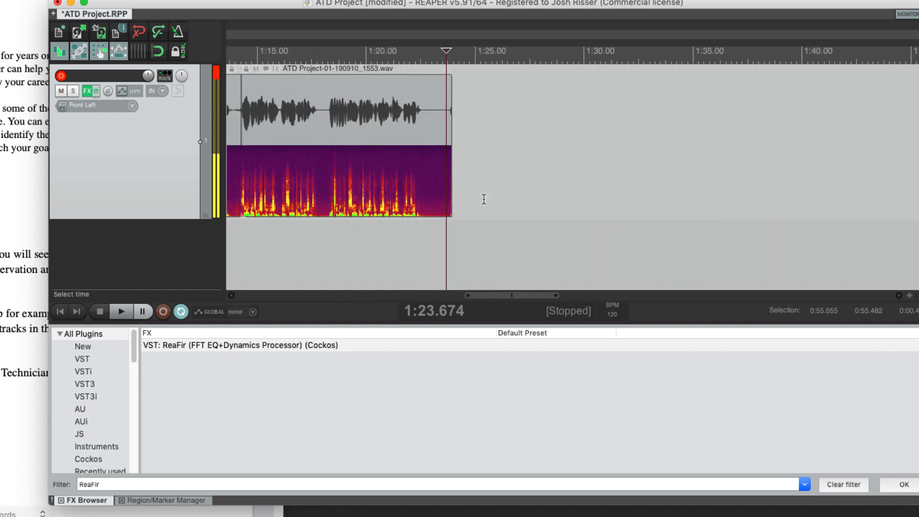
pyautogui.press('Escape')
pyautogui.scroll(3, 446, 179)
pyautogui.moveTo(394, 233); pyautogui.dragTo(417, 233)
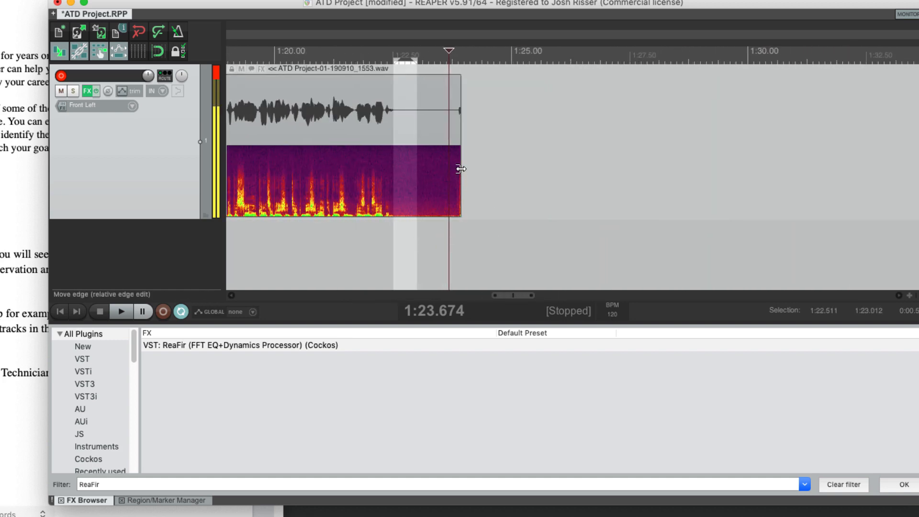
pyautogui.moveTo(461, 161); pyautogui.dragTo(417, 168)
# Review the trimmed 1552 and 1553 recordings along the whole timeline, including their joins and the gap between them.
pyautogui.scroll(-5, 404, 199)
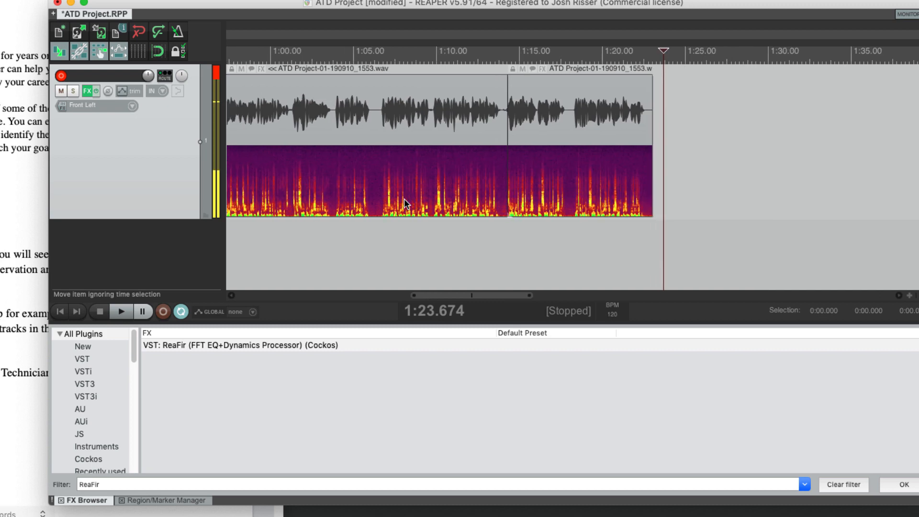
pyautogui.hscroll(-10, 404, 203)
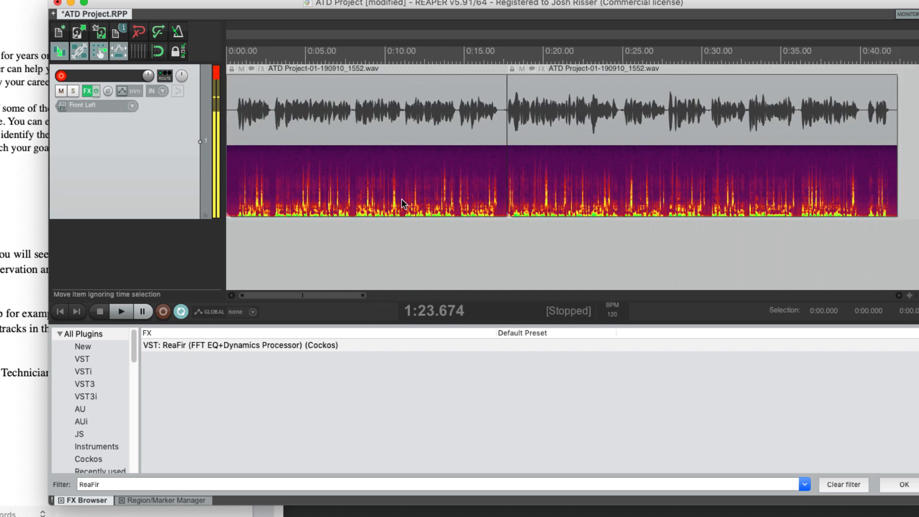
pyautogui.scroll(-3, 402, 203)
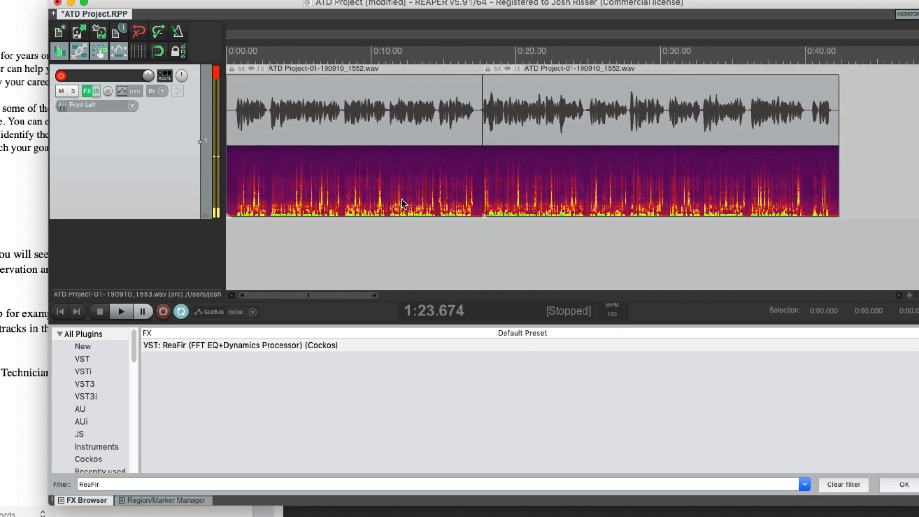
pyautogui.hscroll(7, 444, 192)
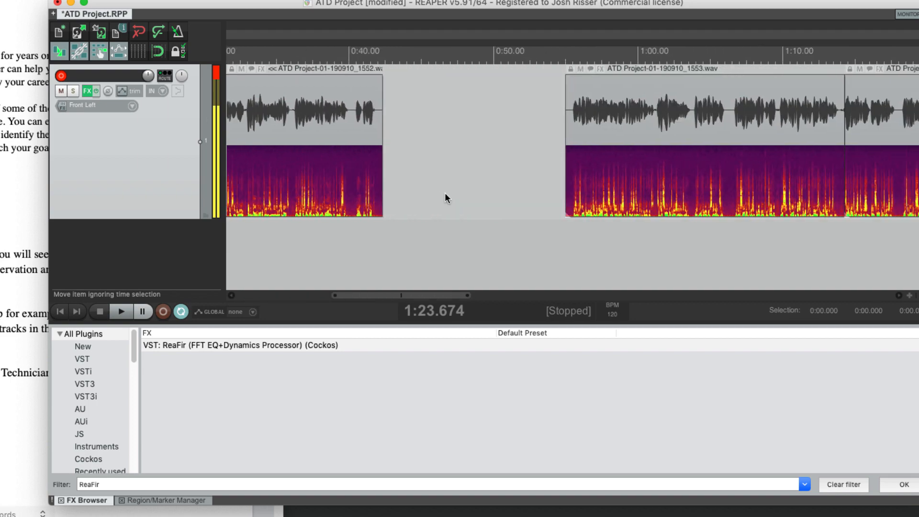
pyautogui.scroll(1, 547, 168)
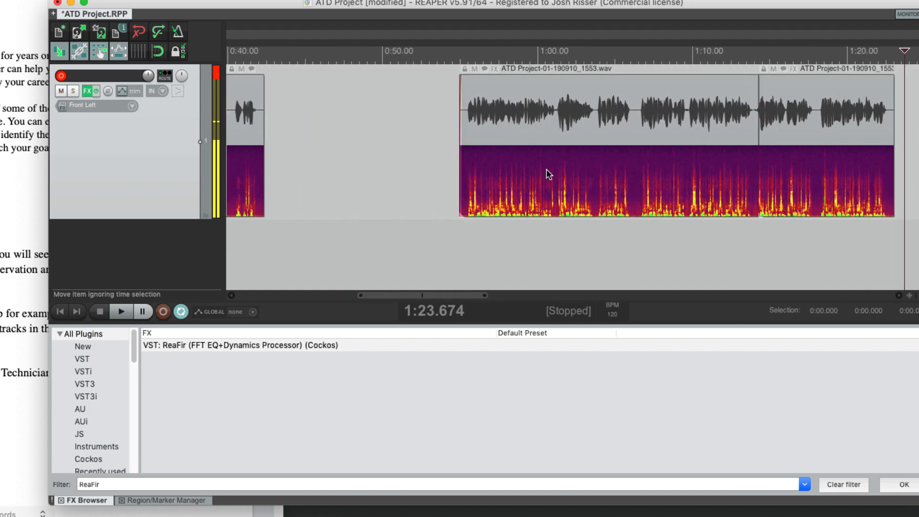
pyautogui.hscroll(-7, 547, 168)
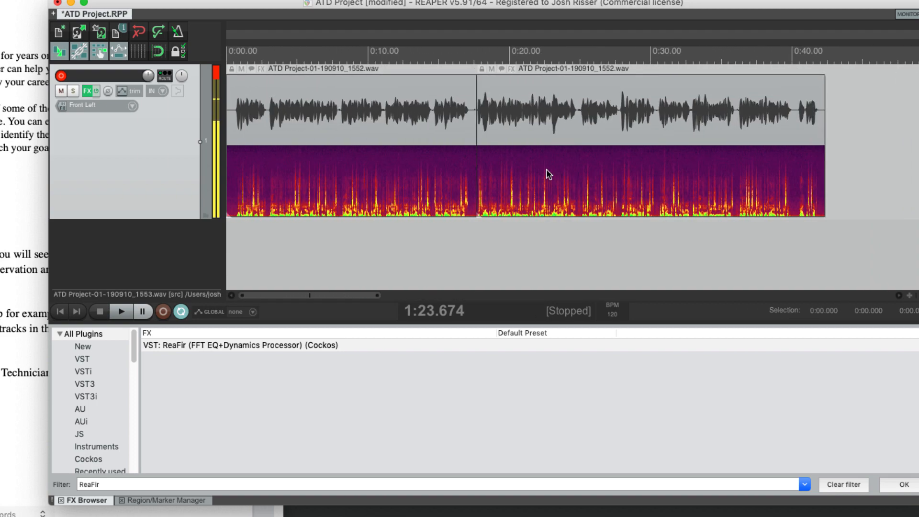
pyautogui.scroll(-1, 547, 169)
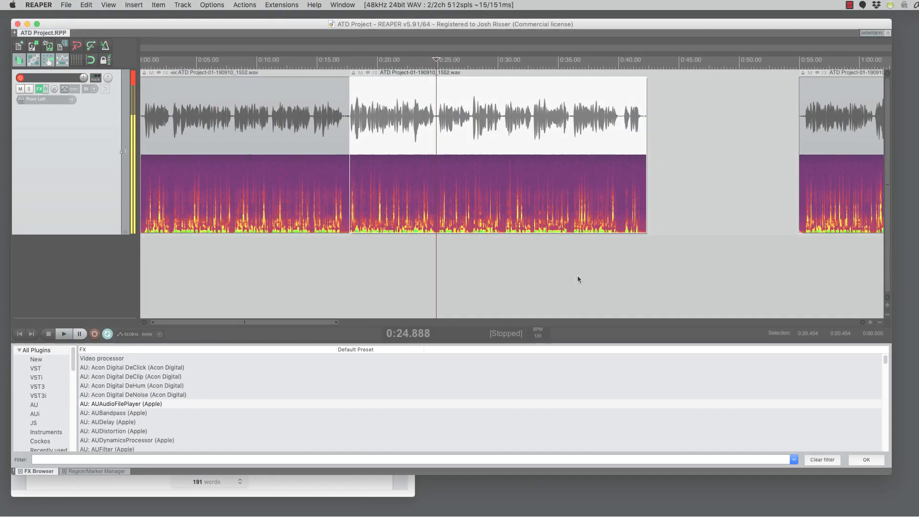
pyautogui.scroll(-3, 514, 159)
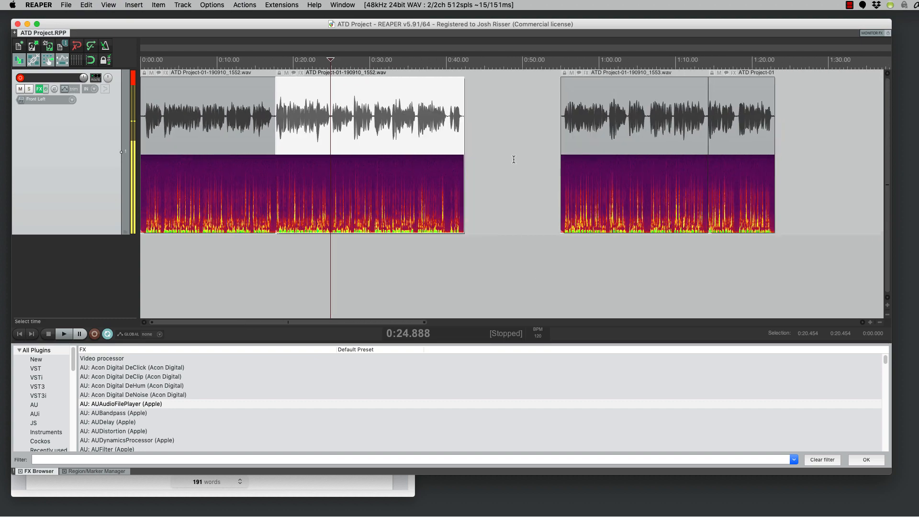
pyautogui.scroll(5, 513, 159)
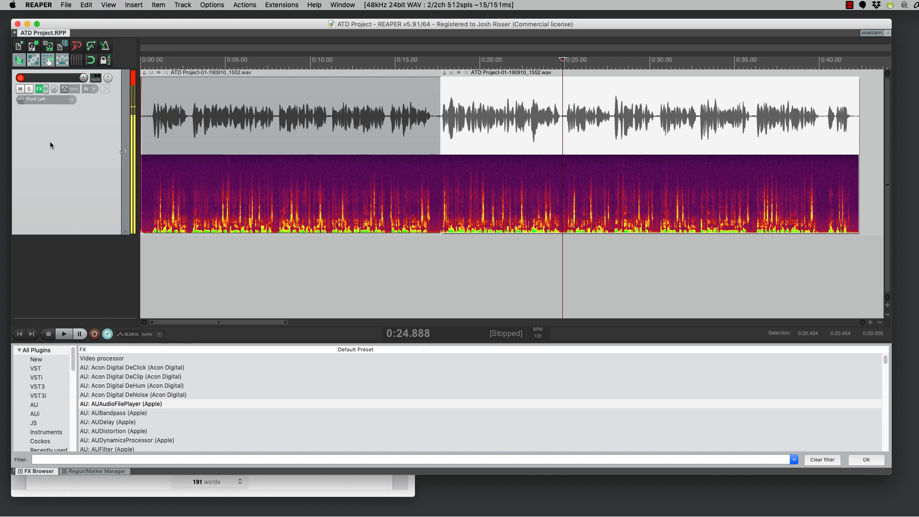
# Open the narration track's effects chain, filter the available effects for "limiter", and add JS: Master Limiter after ReaFir.
pyautogui.click(38, 90)
pyautogui.moveTo(223, 185); pyautogui.dragTo(137, 125)
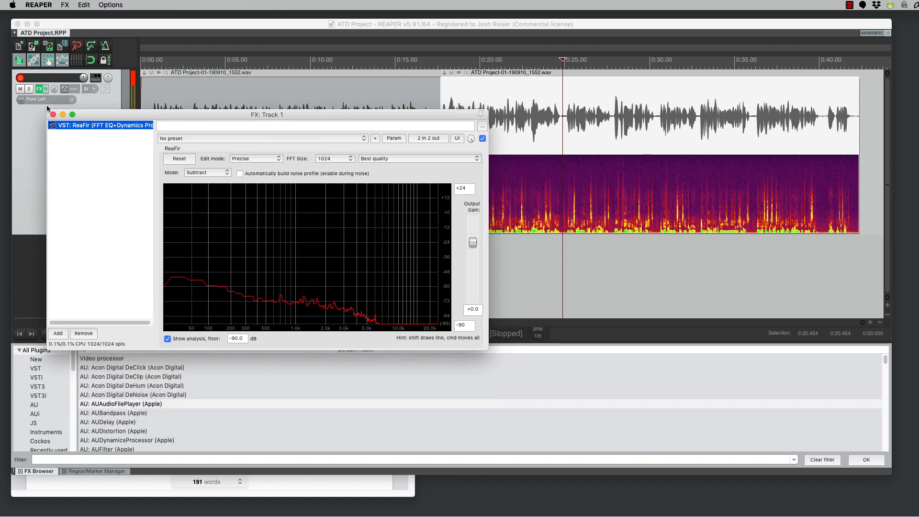
pyautogui.click(63, 335)
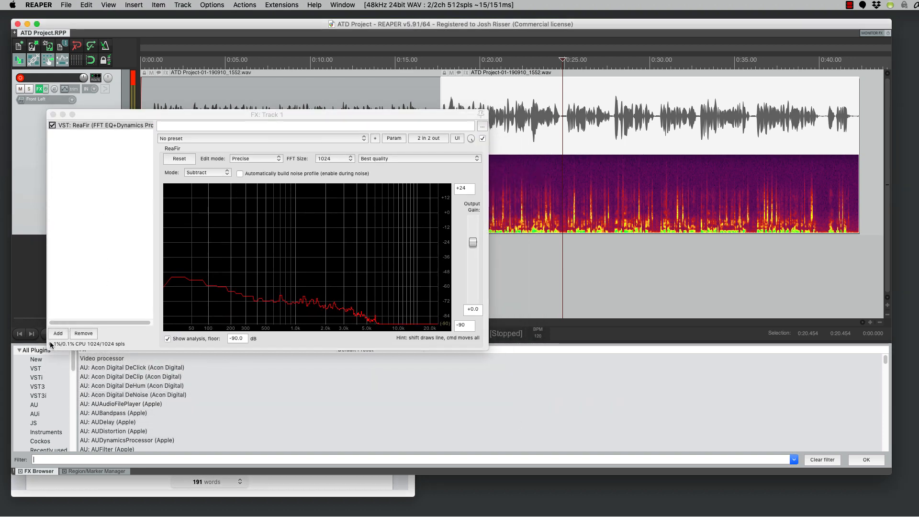
pyautogui.moveTo(263, 119); pyautogui.dragTo(268, 94)
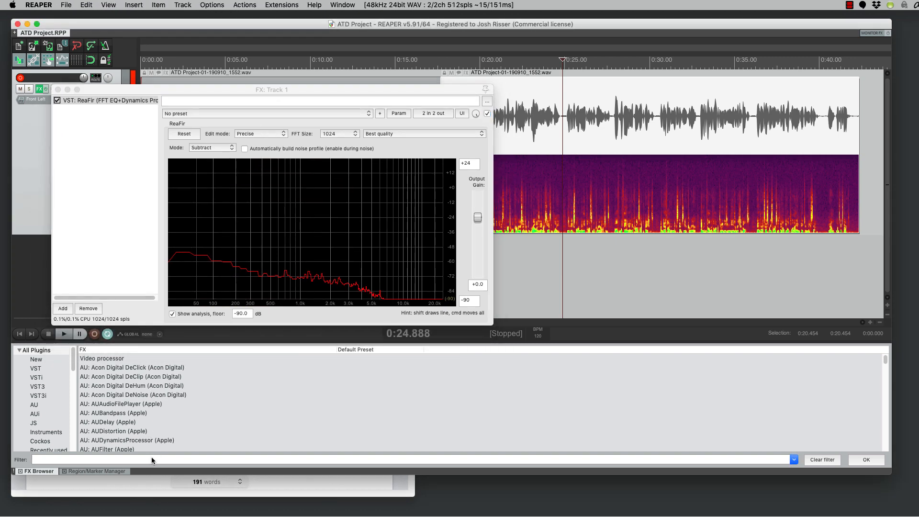
pyautogui.write('r')
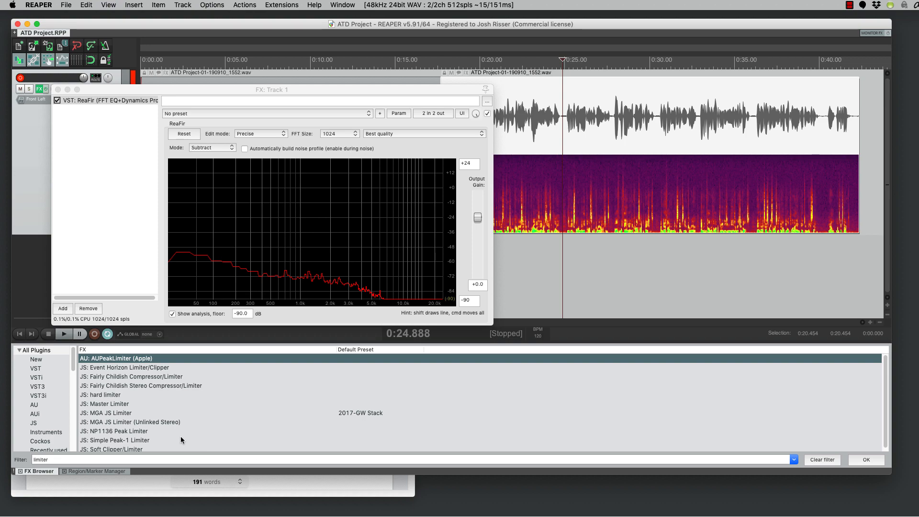
pyautogui.doubleClick(106, 449)
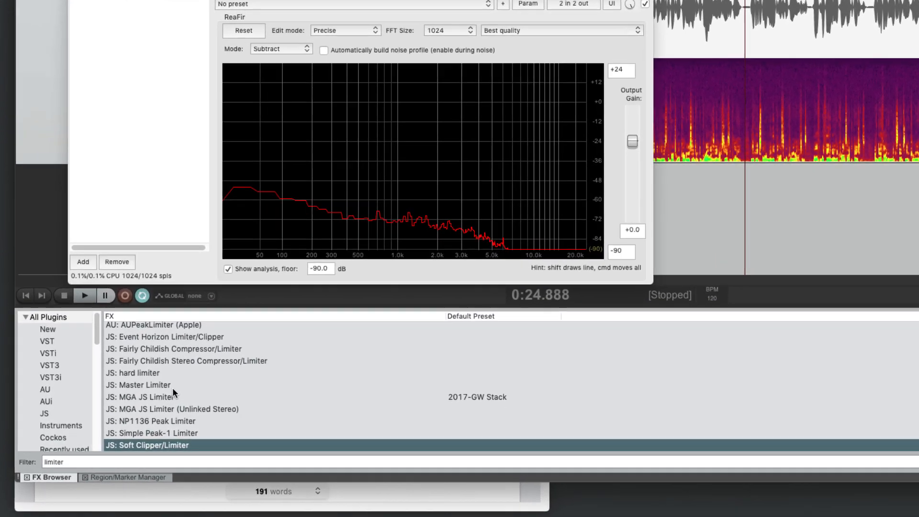
pyautogui.click(130, 403)
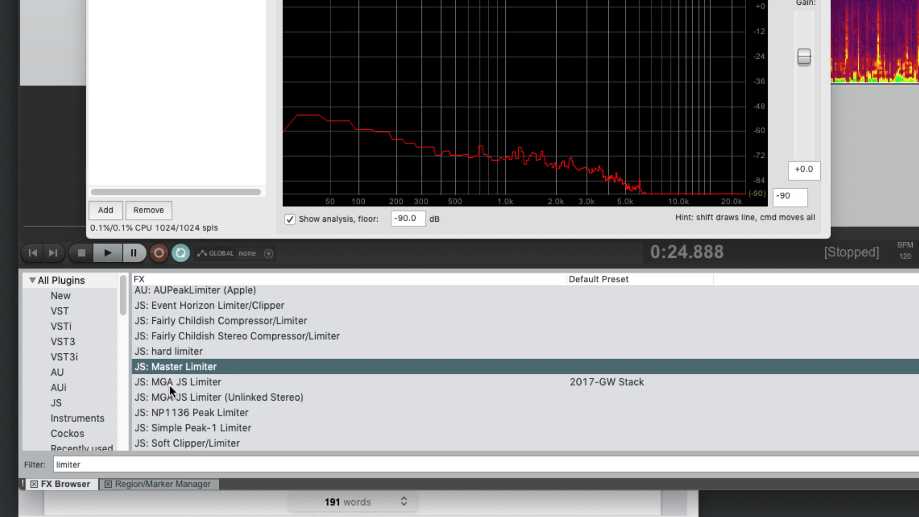
pyautogui.doubleClick(225, 369)
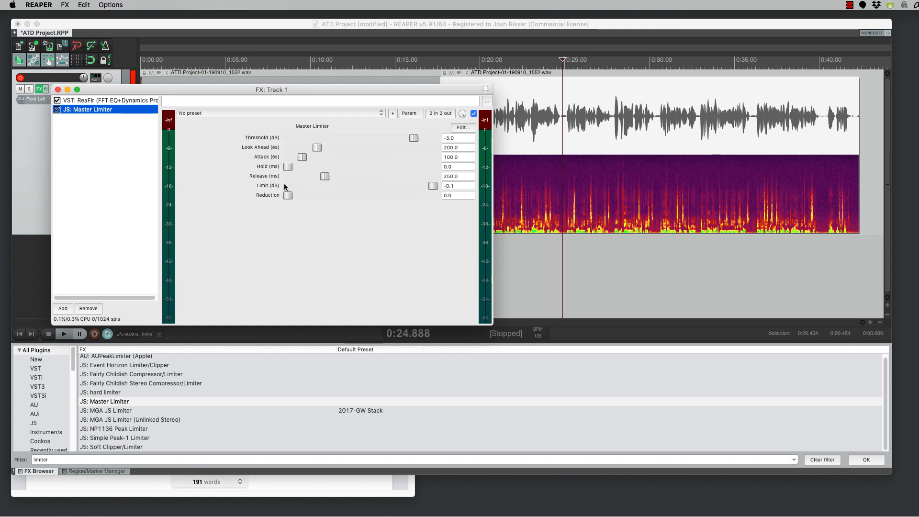
# Place the edit cursor at about 0:03.4 and set the Master Limiter's limit to -3 dB.
pyautogui.scroll(-3, 554, 267)
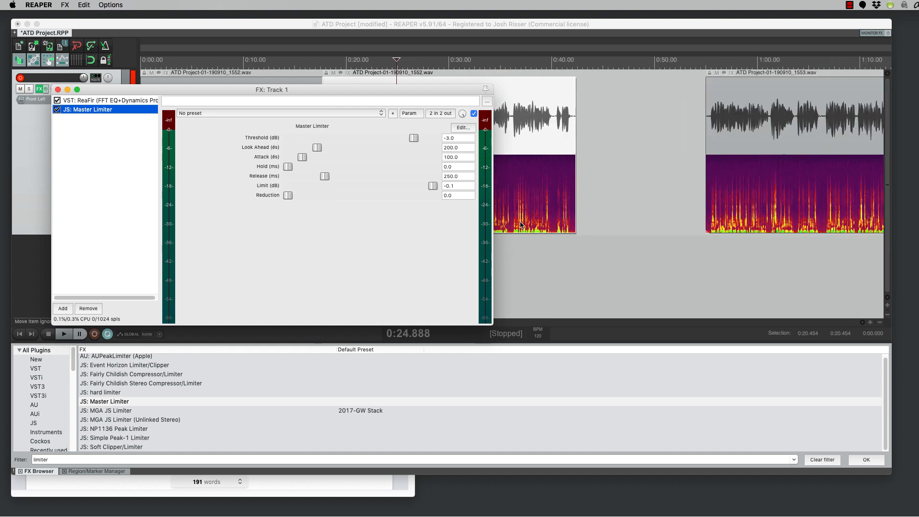
pyautogui.scroll(-1, 204, 65)
pyautogui.click(165, 64)
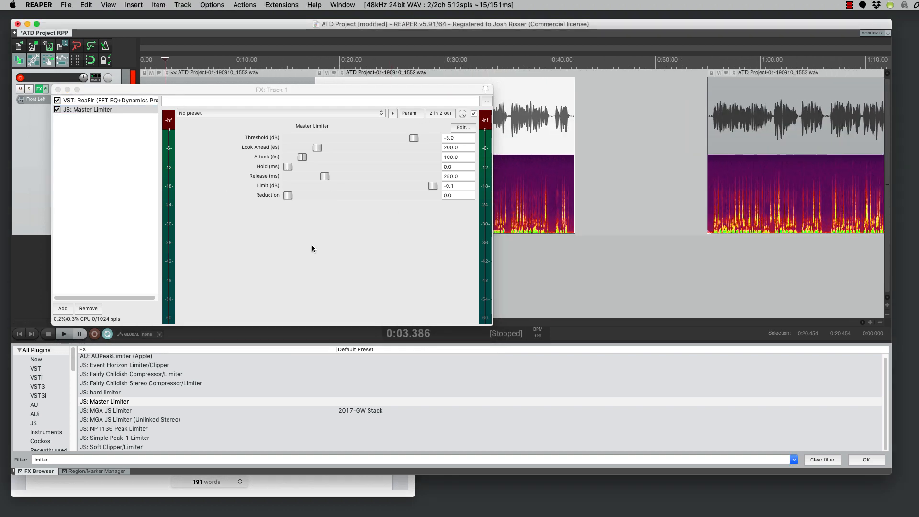
pyautogui.click(462, 186)
pyautogui.write('-3')
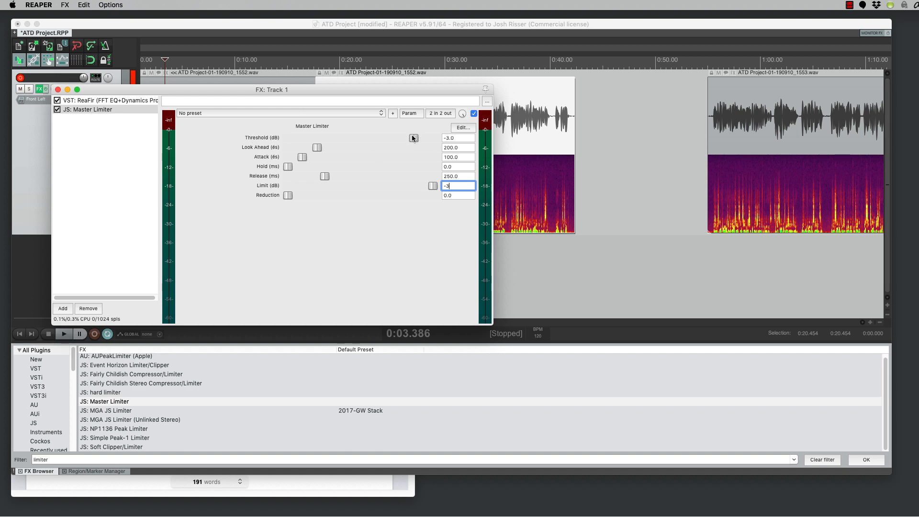
# Adjust the Master Limiter's threshold while auditioning the narration, settling on -6.1 dB, and stop playback.
pyautogui.moveTo(414, 138); pyautogui.dragTo(392, 140)
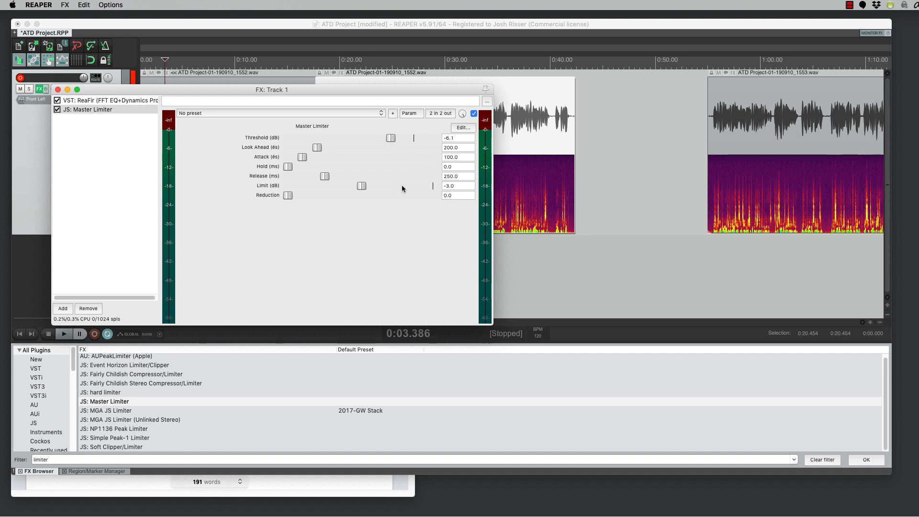
pyautogui.moveTo(393, 139); pyautogui.dragTo(412, 142)
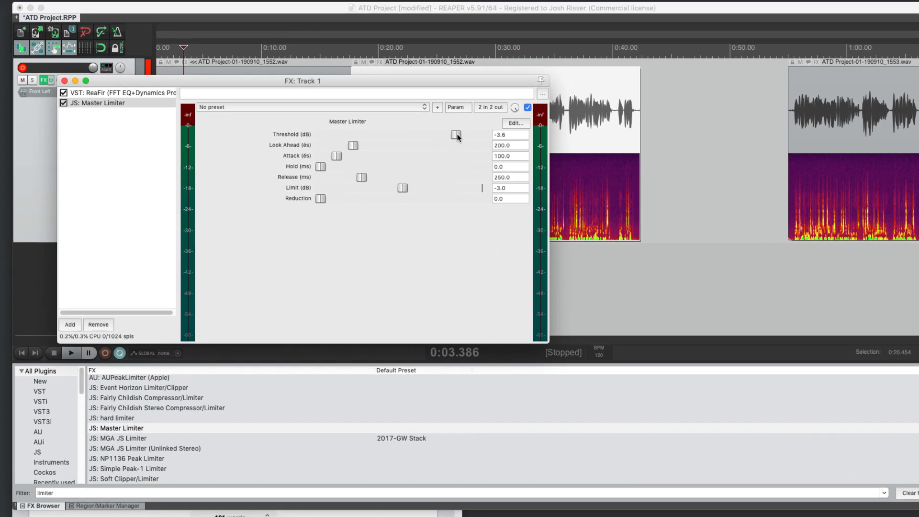
pyautogui.press('space')
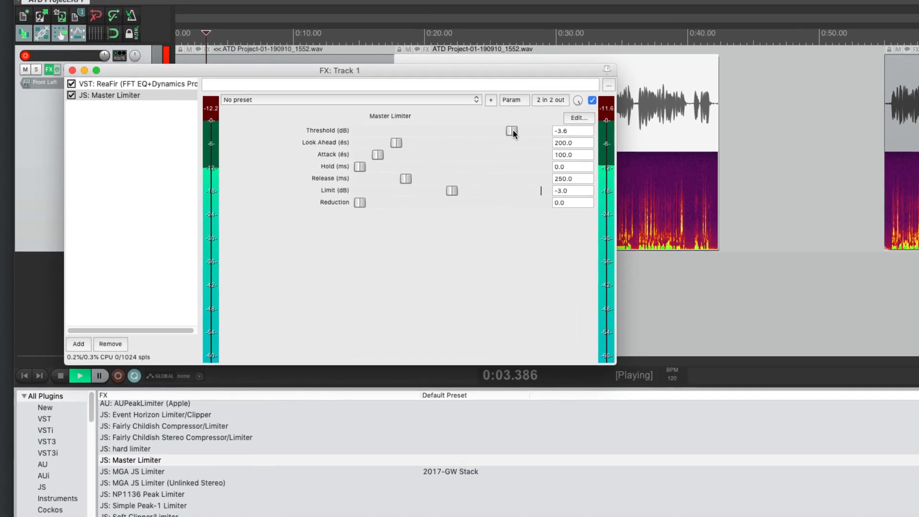
pyautogui.moveTo(513, 131); pyautogui.dragTo(511, 130)
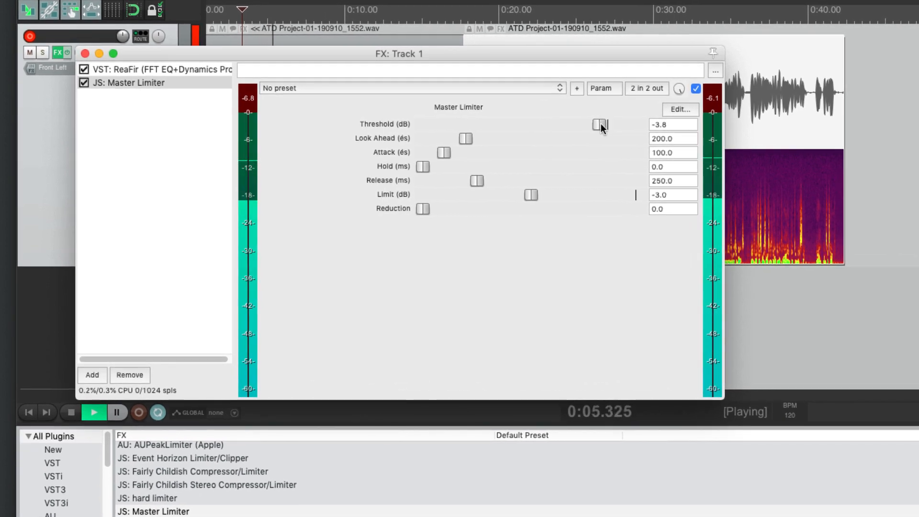
pyautogui.moveTo(602, 128); pyautogui.dragTo(575, 125)
pyautogui.press('space')
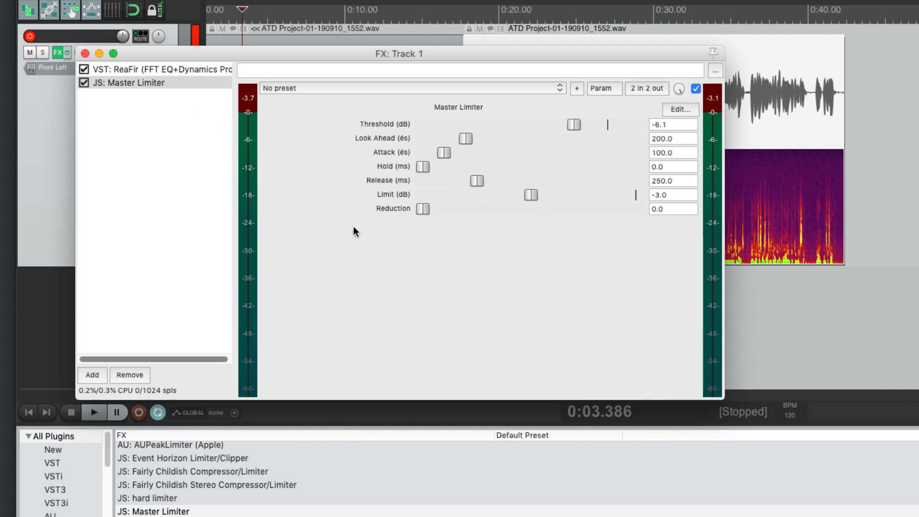
# Close the track's effects window and play the limited narration from about 0:03.4.
pyautogui.click(84, 55)
pyautogui.scroll(-3, 410, 285)
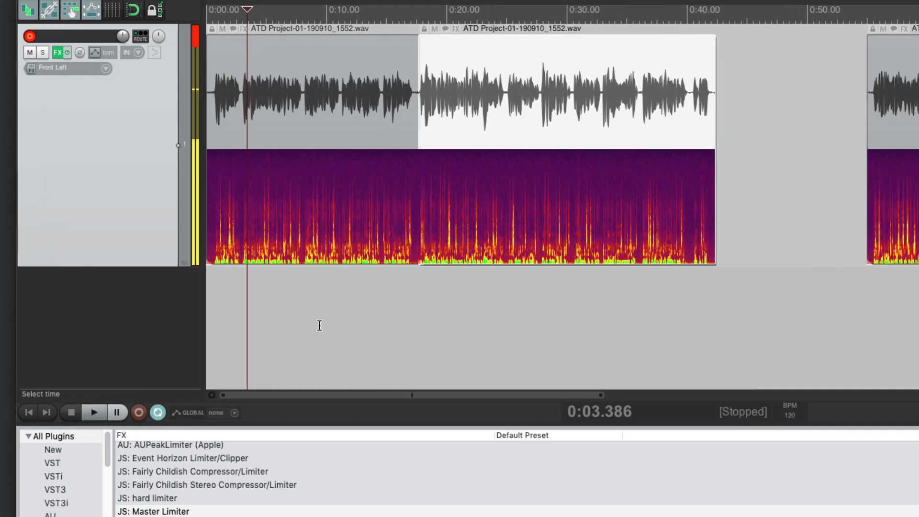
pyautogui.press('space')
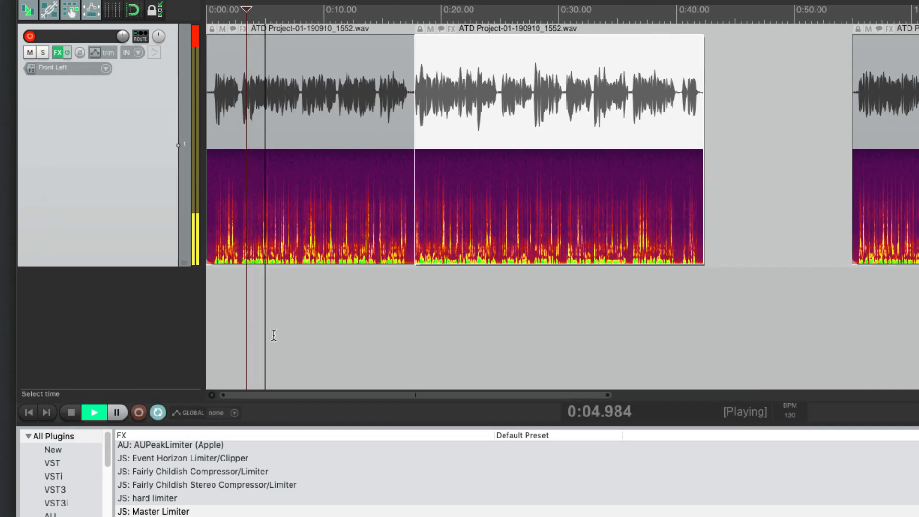
pyautogui.scroll(5, 376, 339)
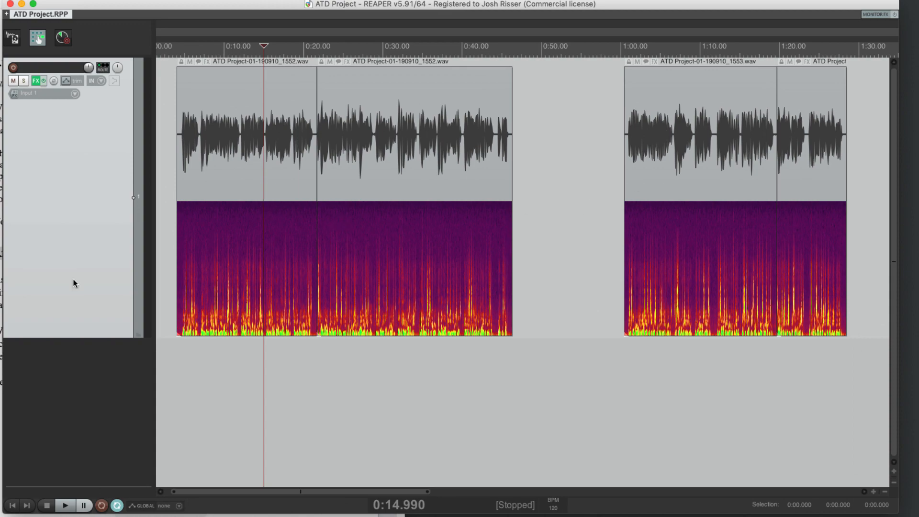
# Consult the Introduction and Career Group Overview sections in the ATD Script document, and return to REAPER to survey the matching recordings.
pyautogui.click(2, 285)
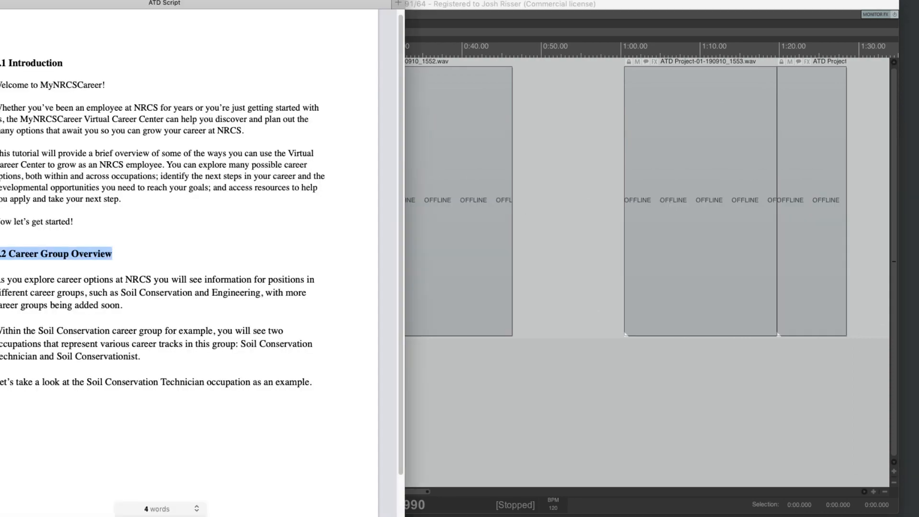
pyautogui.click(469, 4)
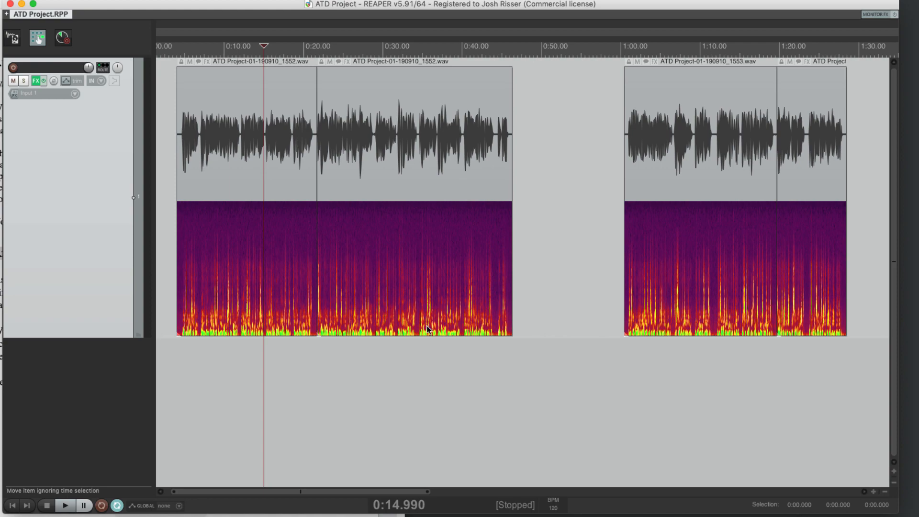
pyautogui.scroll(3, 230, 337)
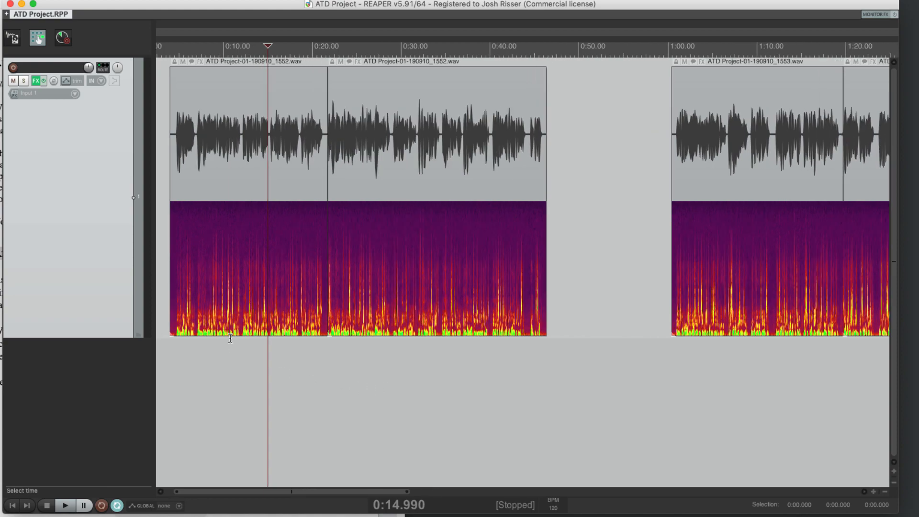
pyautogui.scroll(-1, 231, 337)
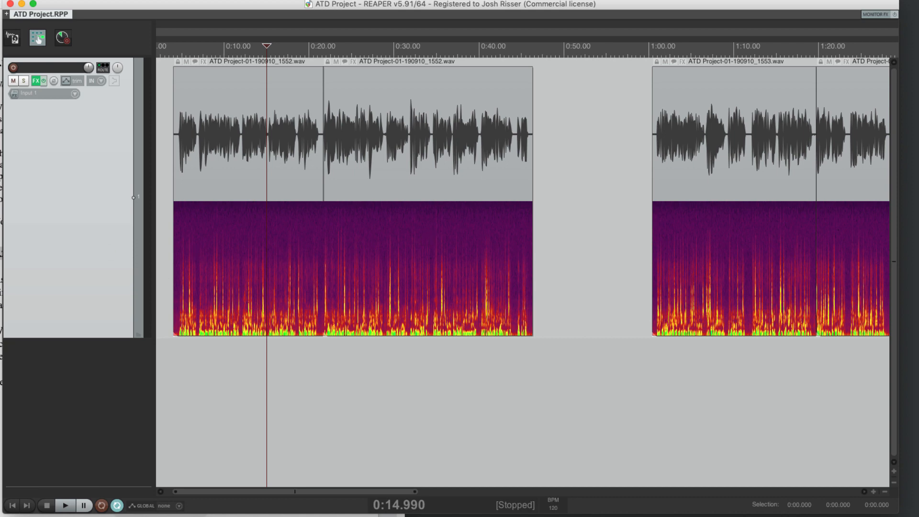
pyautogui.scroll(-3, 198, 281)
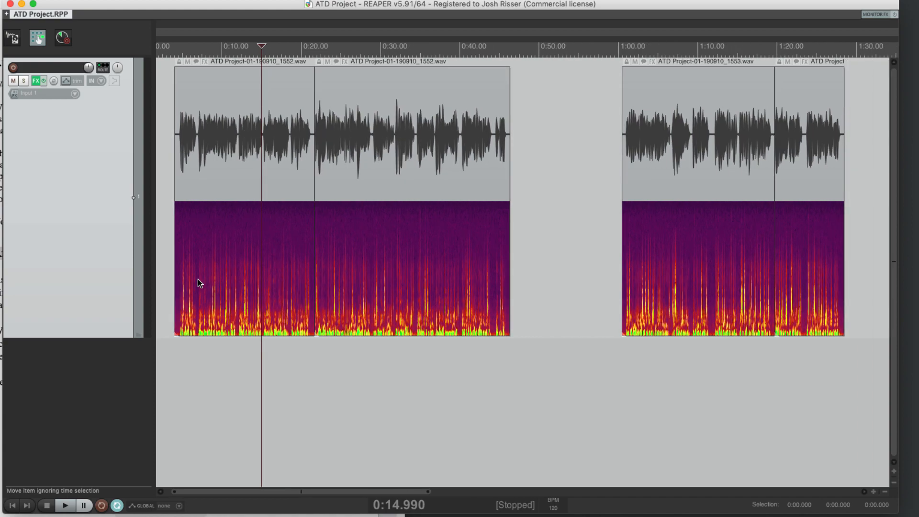
pyautogui.scroll(1, 198, 281)
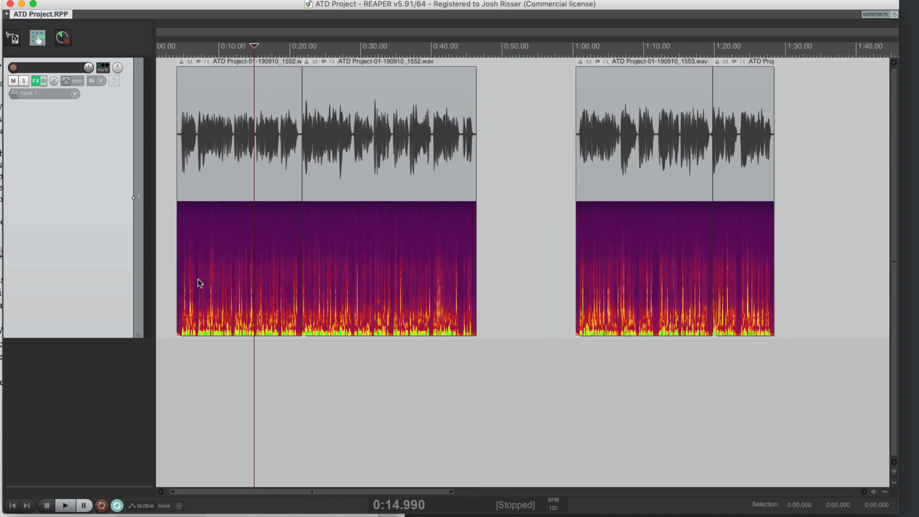
pyautogui.scroll(1, 197, 280)
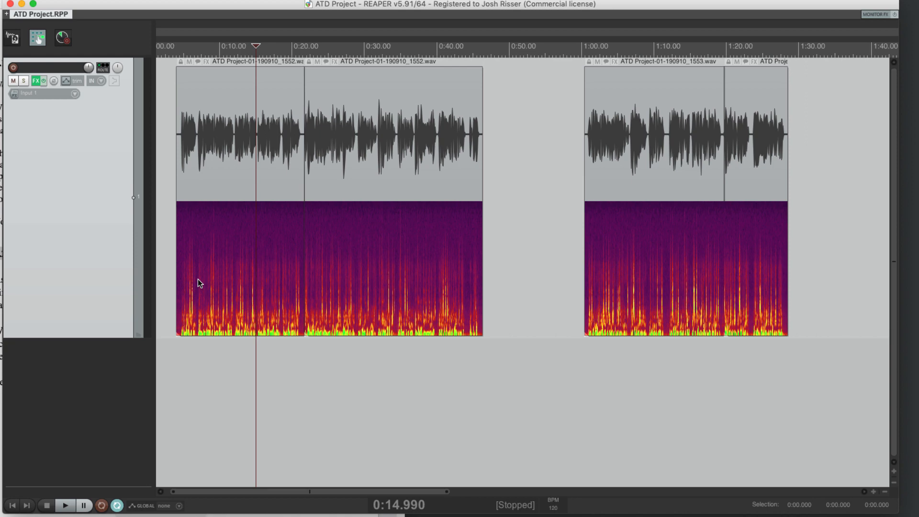
pyautogui.scroll(-2, 198, 279)
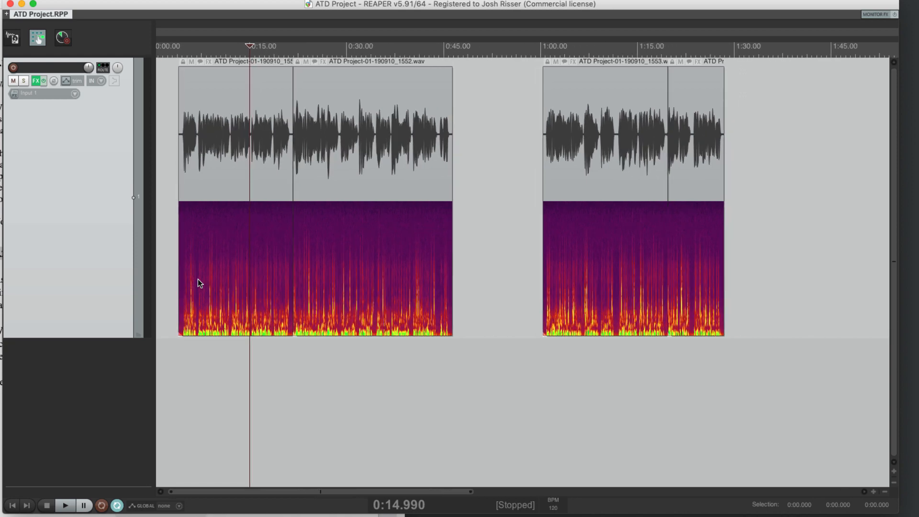
# Select the time from about 0:03.880 to 0:46.368 over the first two narration items and create a region from it.
pyautogui.scroll(-1, 198, 280)
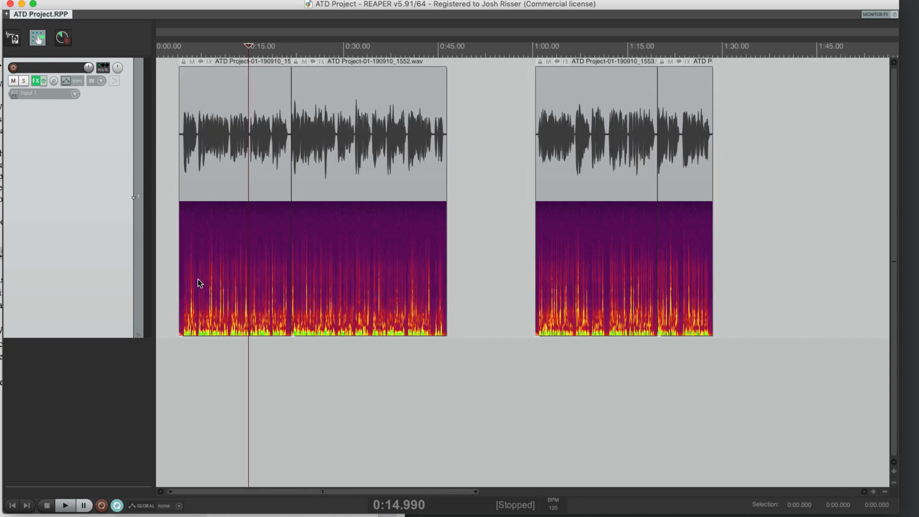
pyautogui.scroll(3, 200, 283)
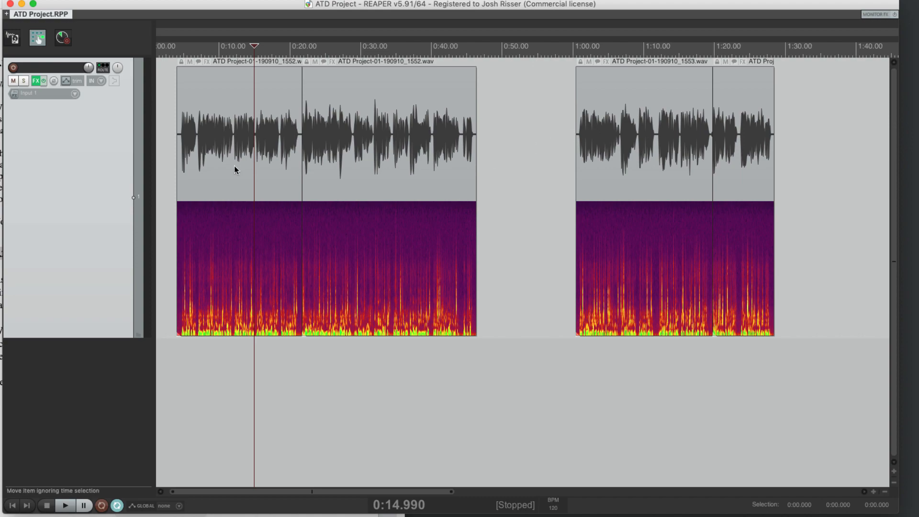
pyautogui.scroll(6, 257, 200)
pyautogui.scroll(-3, 300, 199)
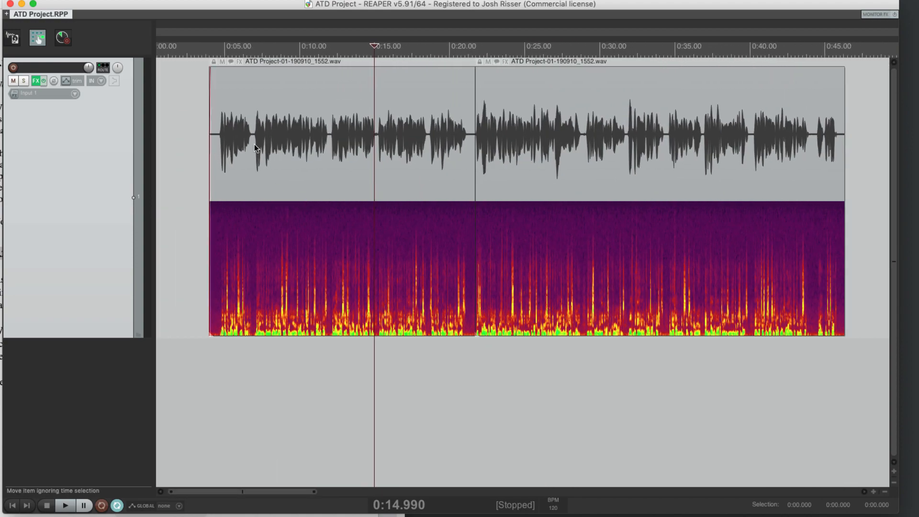
pyautogui.scroll(-2, 753, 213)
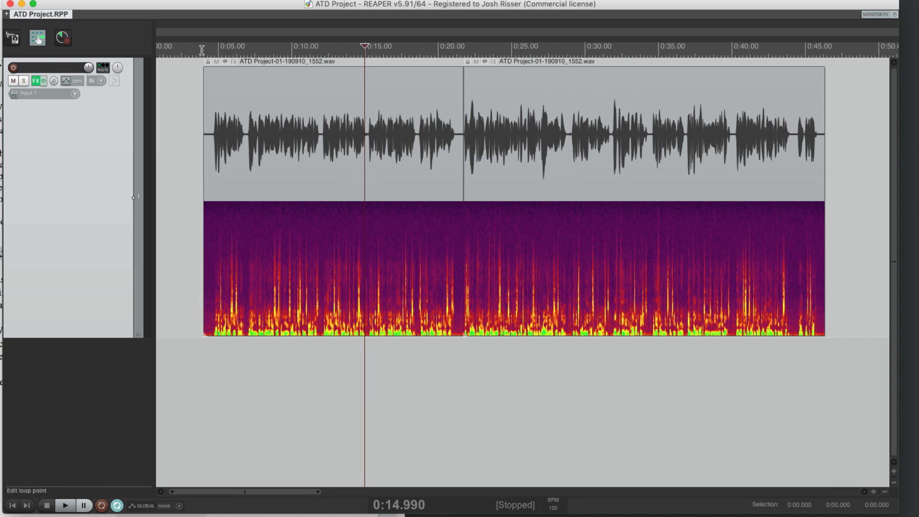
pyautogui.moveTo(202, 48); pyautogui.dragTo(825, 42)
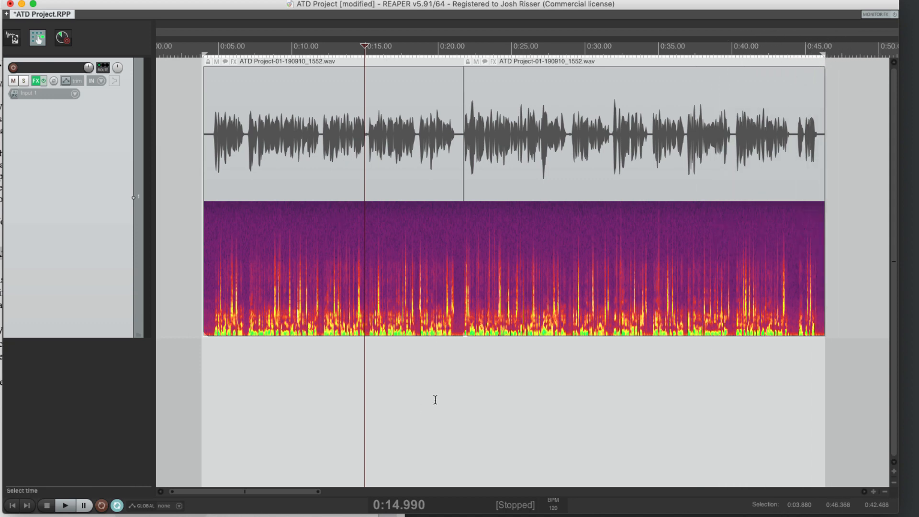
pyautogui.rightClick(472, 402)
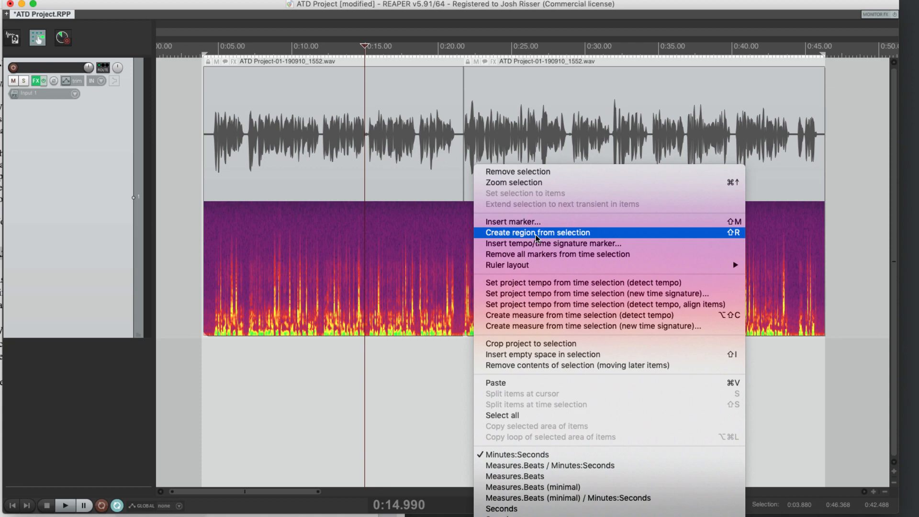
pyautogui.click(737, 234)
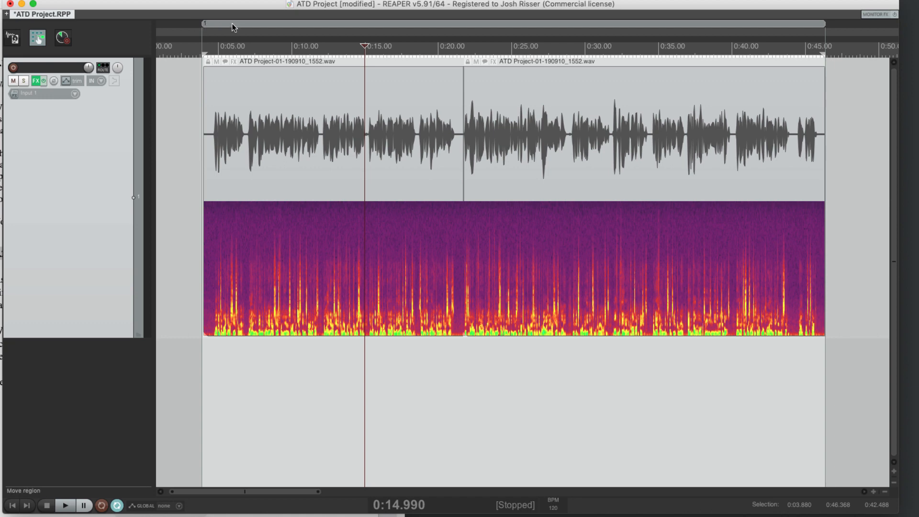
# Check both ends of the new region and extend its end edge to about 0:46.45, covering the whole second item.
pyautogui.click(824, 23)
pyautogui.scroll(3, 202, 24)
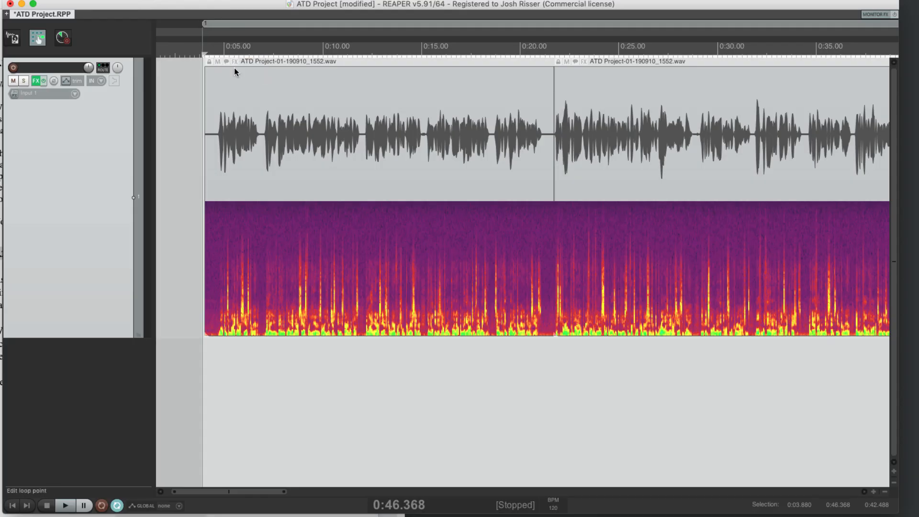
pyautogui.scroll(-3, 234, 72)
pyautogui.scroll(2, 774, 24)
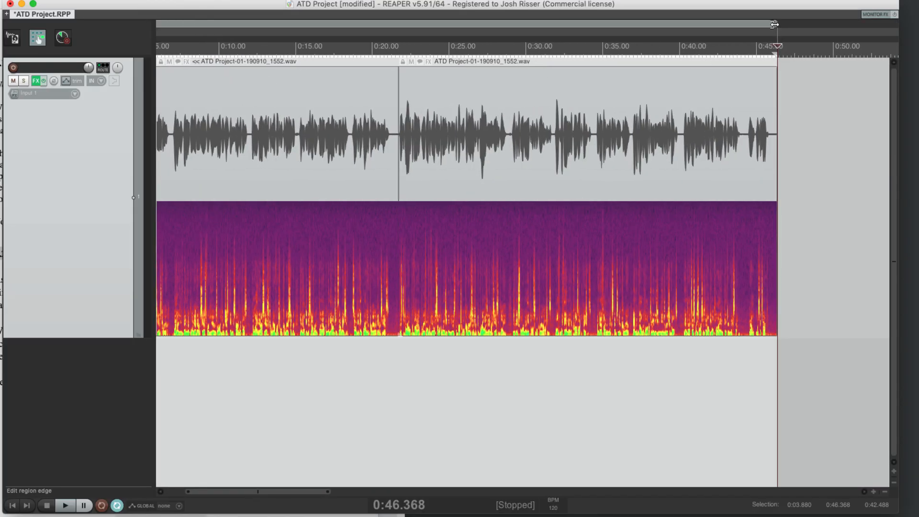
pyautogui.moveTo(775, 24); pyautogui.dragTo(779, 25)
pyautogui.hscroll(-3, 631, 52)
pyautogui.scroll(-1, 235, 43)
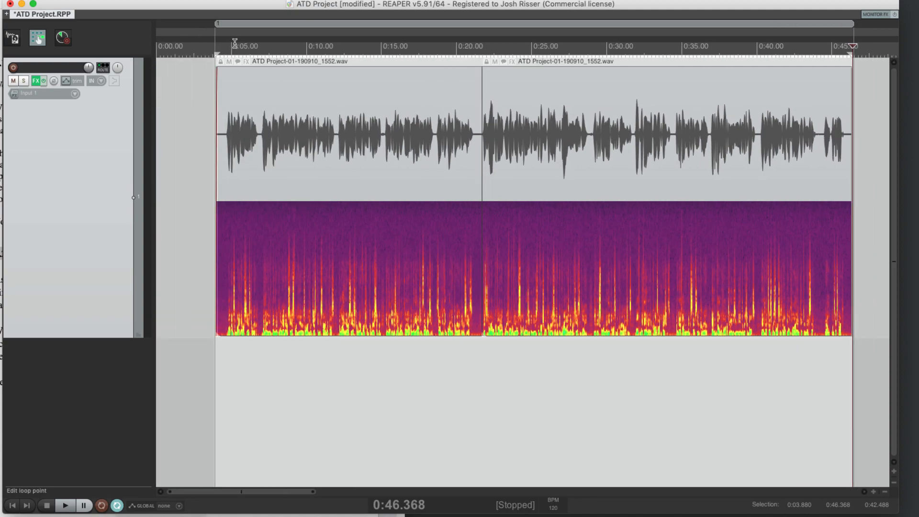
# Open the first region's properties and name it "1.1 Introduction".
pyautogui.scroll(-2, 235, 43)
pyautogui.rightClick(236, 24)
pyautogui.click(254, 33)
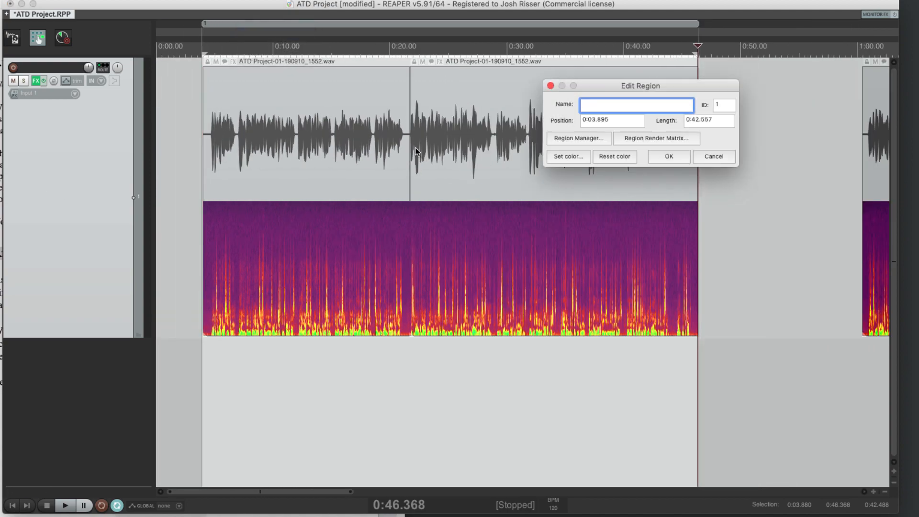
pyautogui.write('1.1 Introduction')
# Set the 1.1 Introduction region's color to a brightened red and apply the region changes.
pyautogui.click(580, 157)
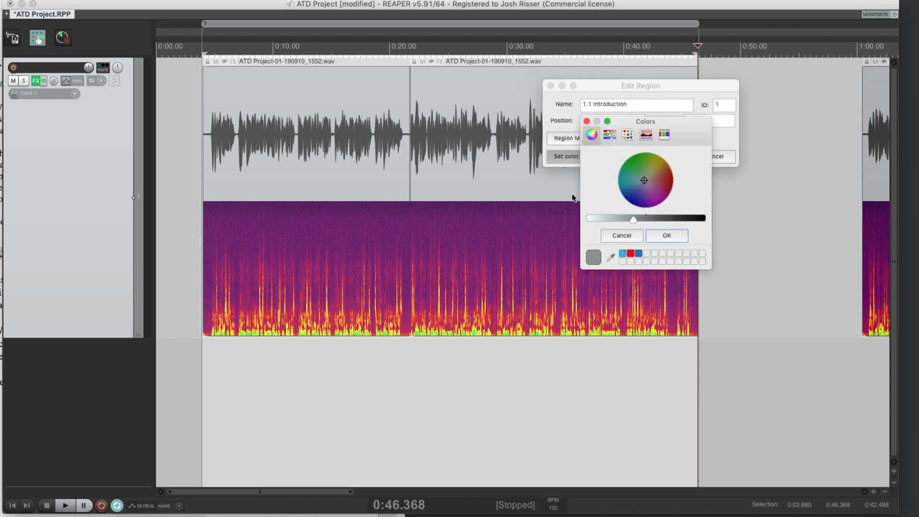
pyautogui.moveTo(652, 181)
pyautogui.mouseDown()
pyautogui.moveTo(666, 180)
pyautogui.moveTo(644, 201)
pyautogui.moveTo(668, 184)
pyautogui.mouseUp()
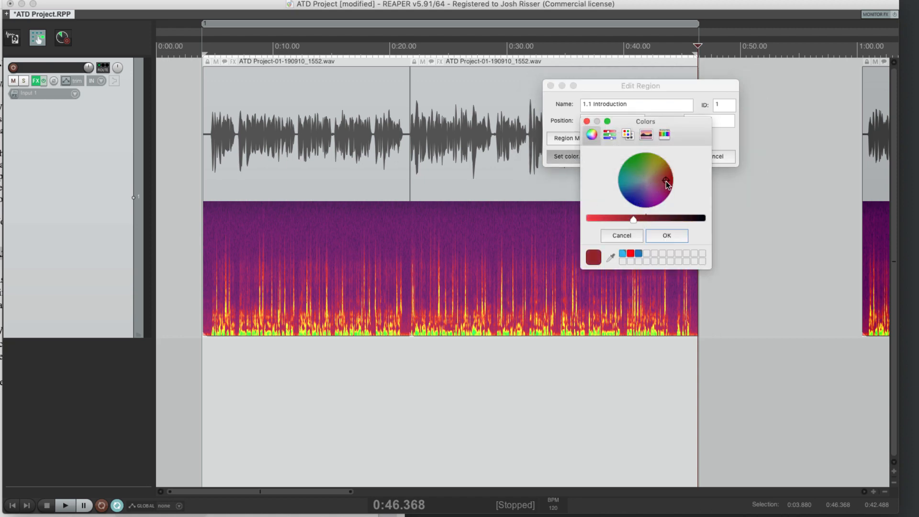
pyautogui.moveTo(632, 218); pyautogui.dragTo(612, 218)
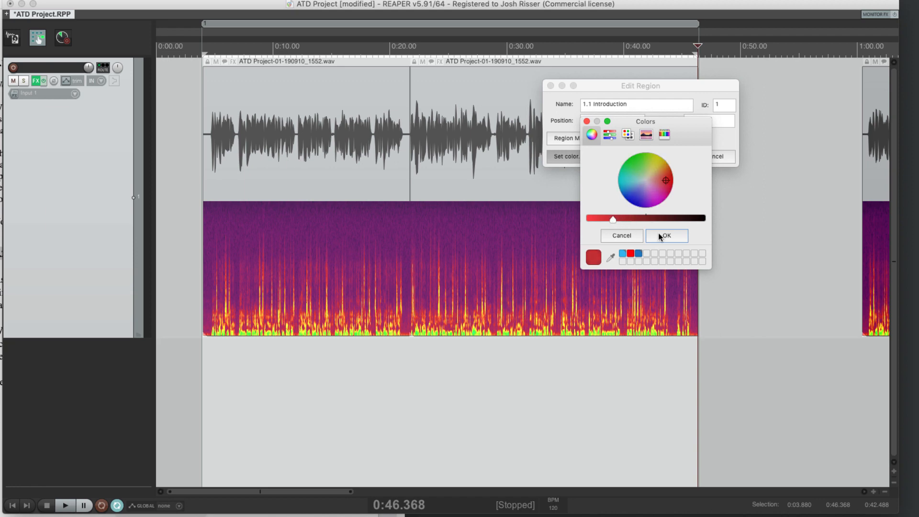
pyautogui.click(681, 237)
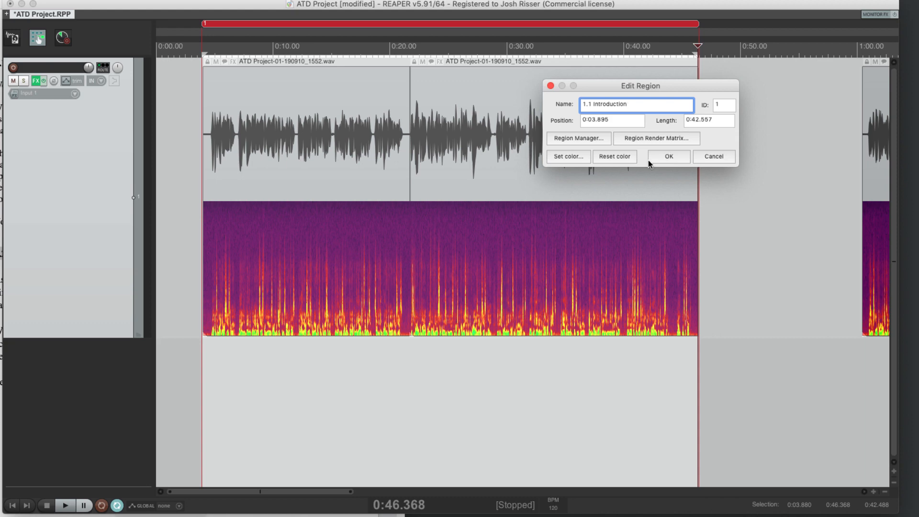
pyautogui.click(669, 157)
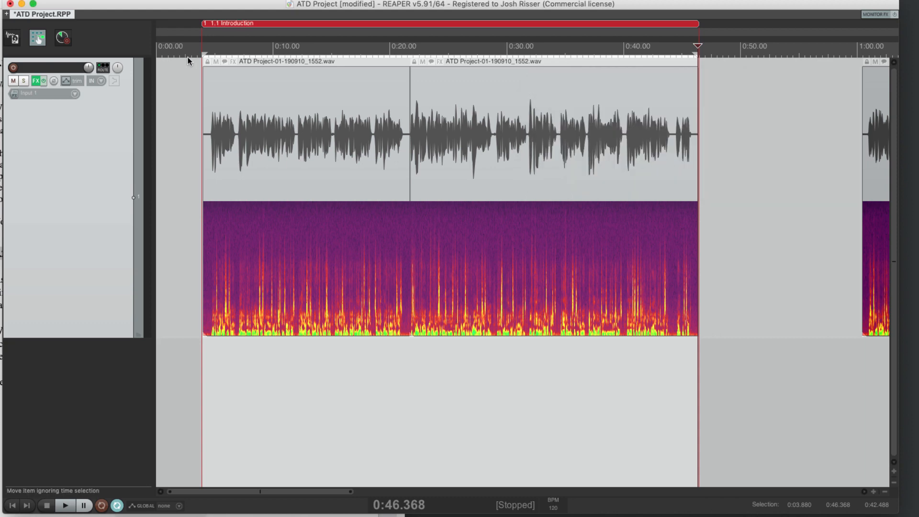
# Clear the time selection and create a second region from about 1:00.446 to 1:28.531 over the last two narration items.
pyautogui.press('Escape')
pyautogui.hscroll(5, 322, 314)
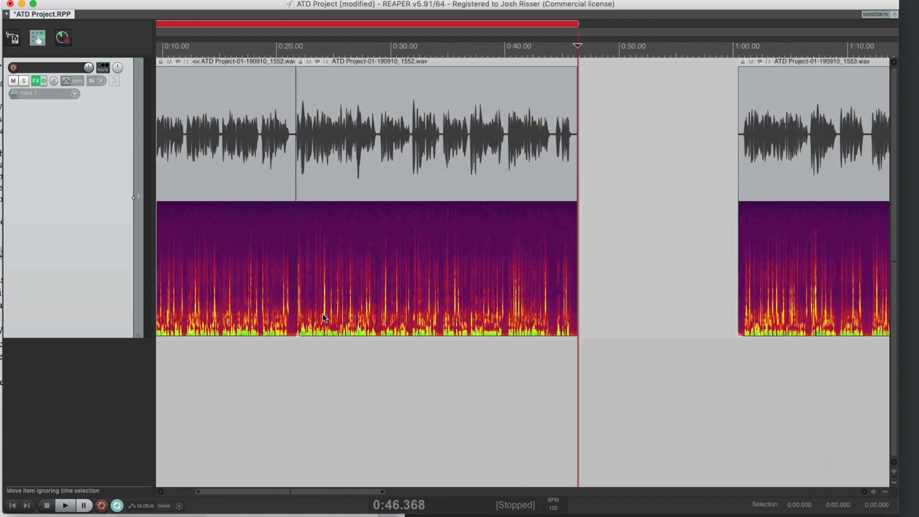
pyautogui.scroll(-2, 323, 314)
pyautogui.hscroll(5, 474, 304)
pyautogui.scroll(4, 475, 304)
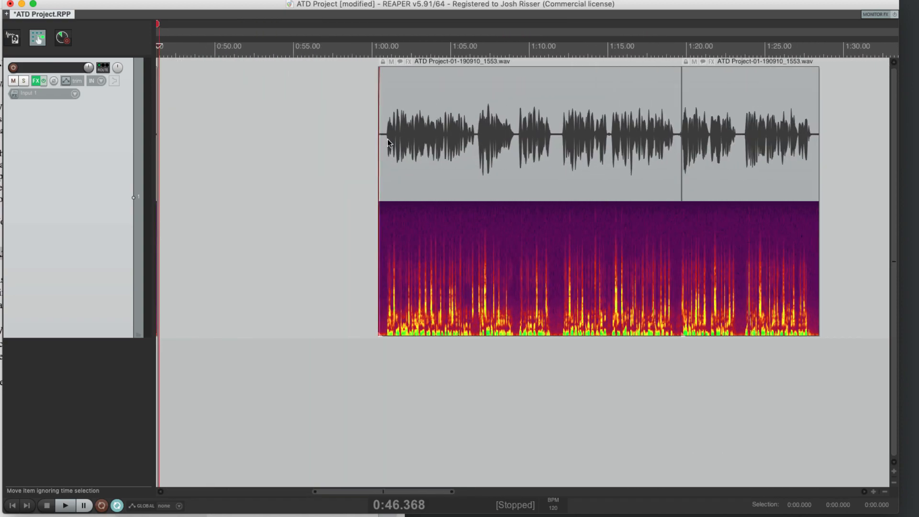
pyautogui.scroll(-1, 344, 51)
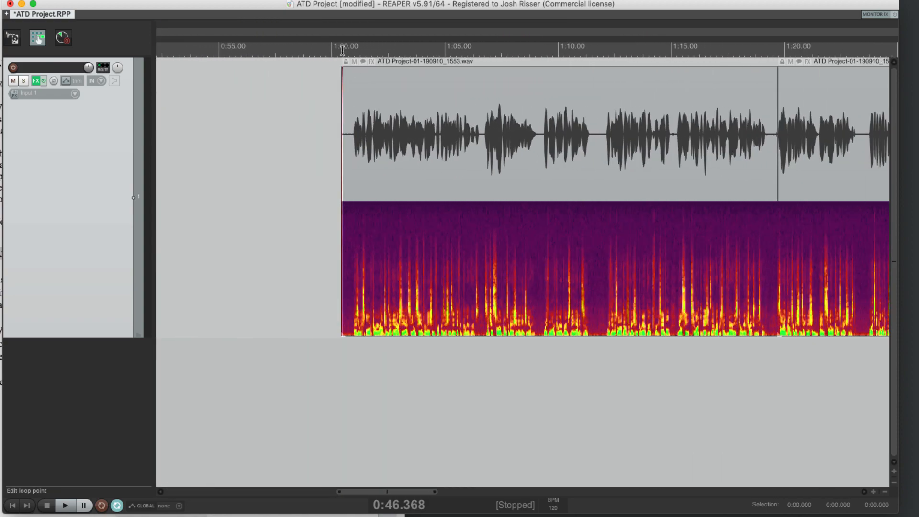
pyautogui.moveTo(343, 51); pyautogui.dragTo(796, 47)
pyautogui.rightClick(565, 415)
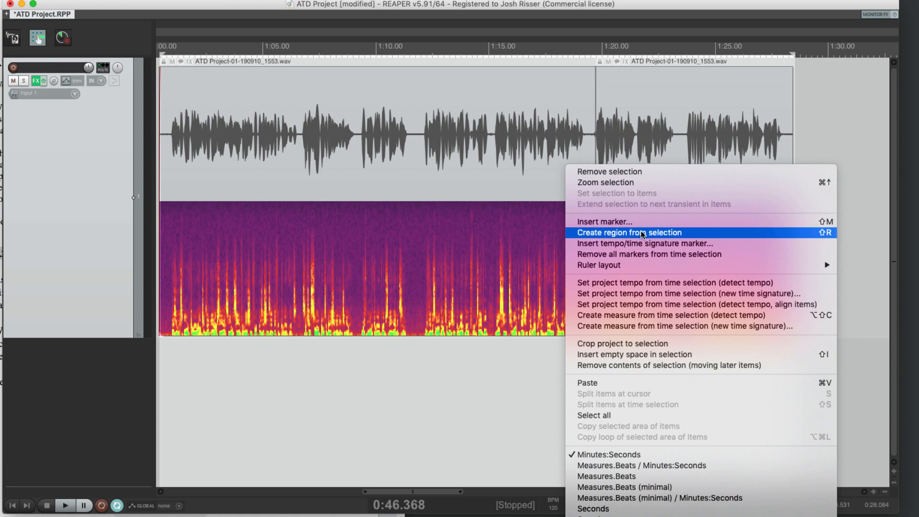
pyautogui.click(819, 236)
pyautogui.hscroll(-3, 268, 248)
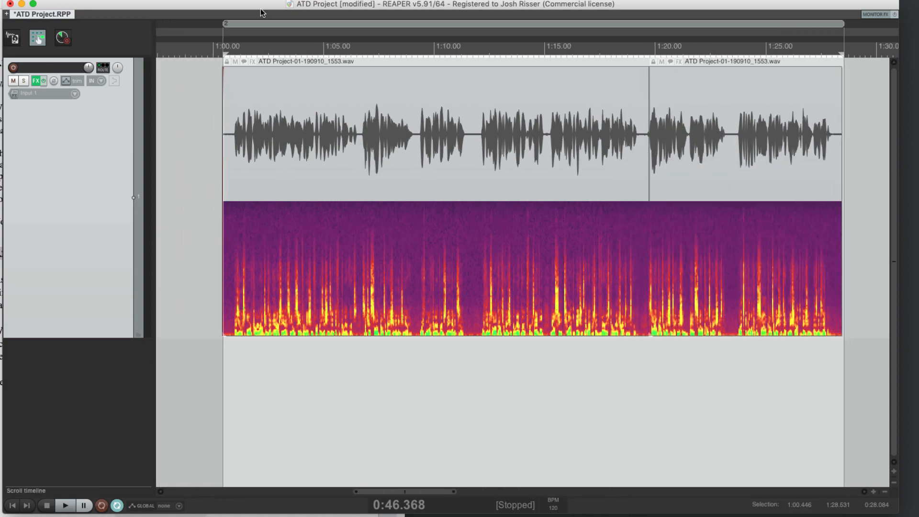
pyautogui.rightClick(261, 27)
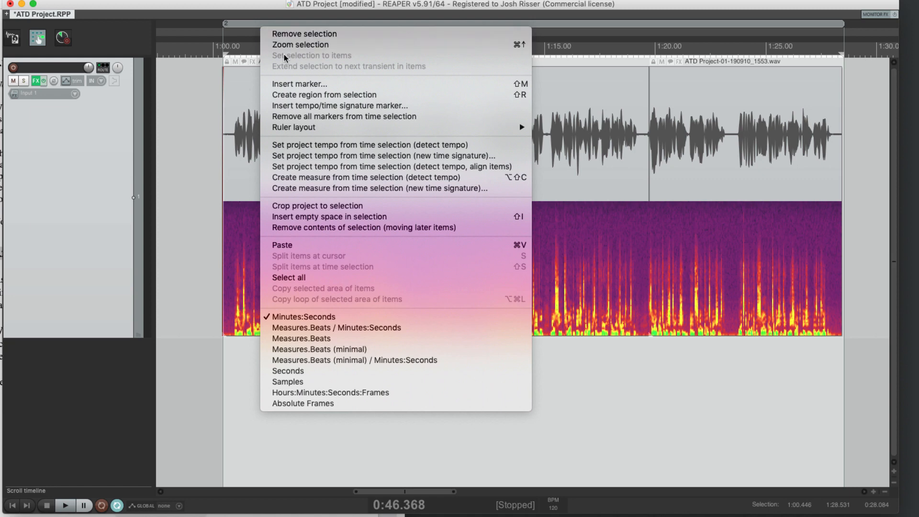
pyautogui.rightClick(250, 21)
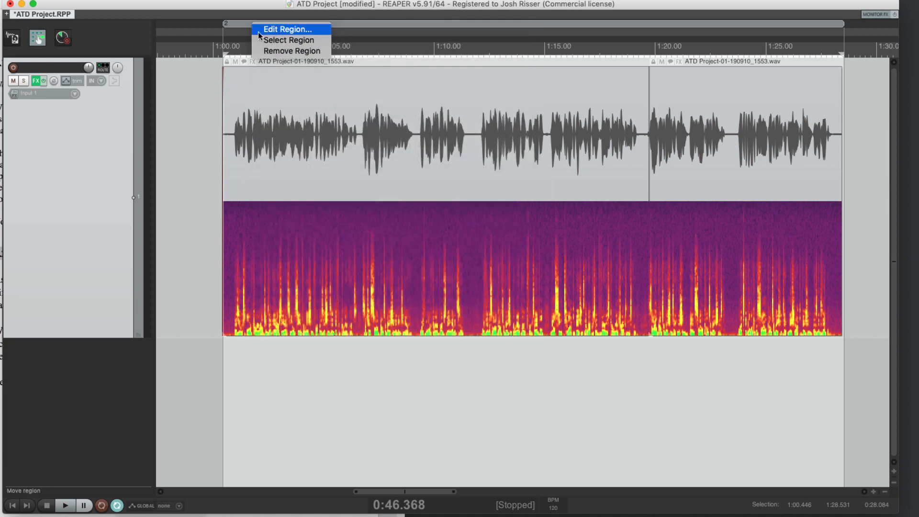
pyautogui.click(282, 40)
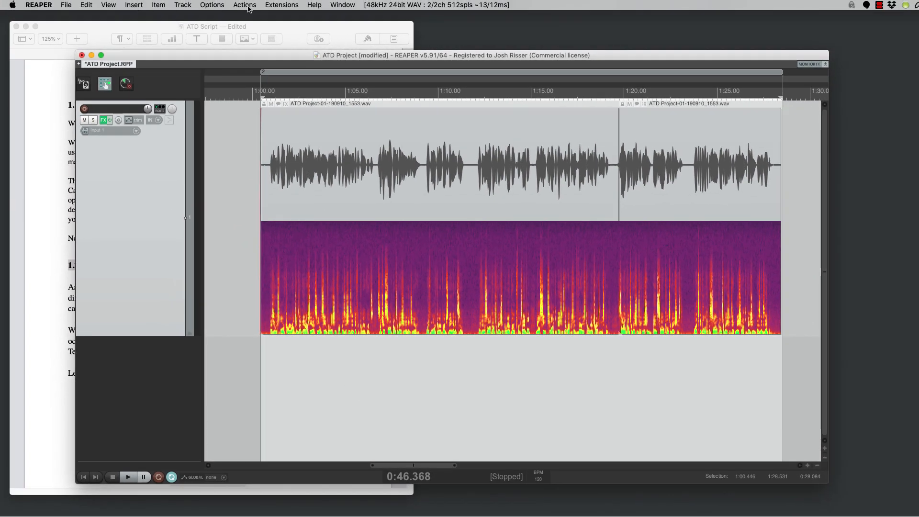
# Open the Region/Marker Manager and sort the regions by number in ascending order.
pyautogui.click(110, 5)
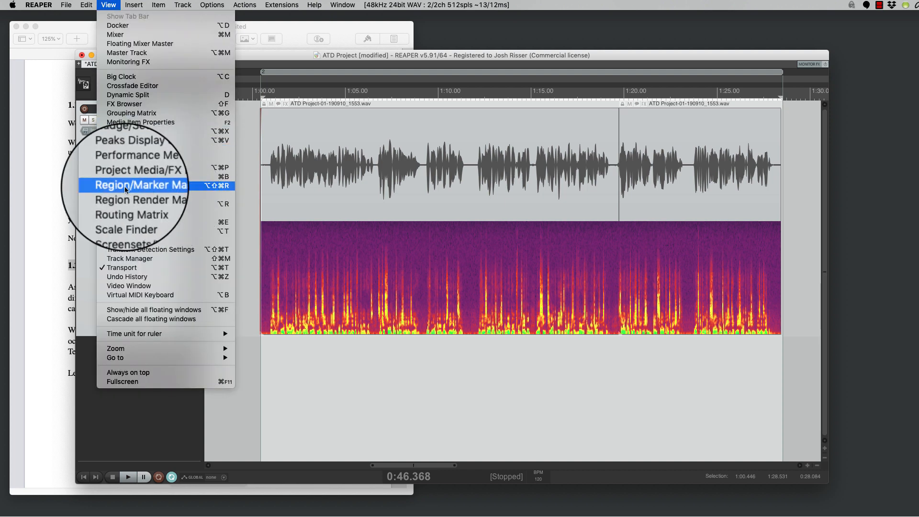
pyautogui.click(168, 187)
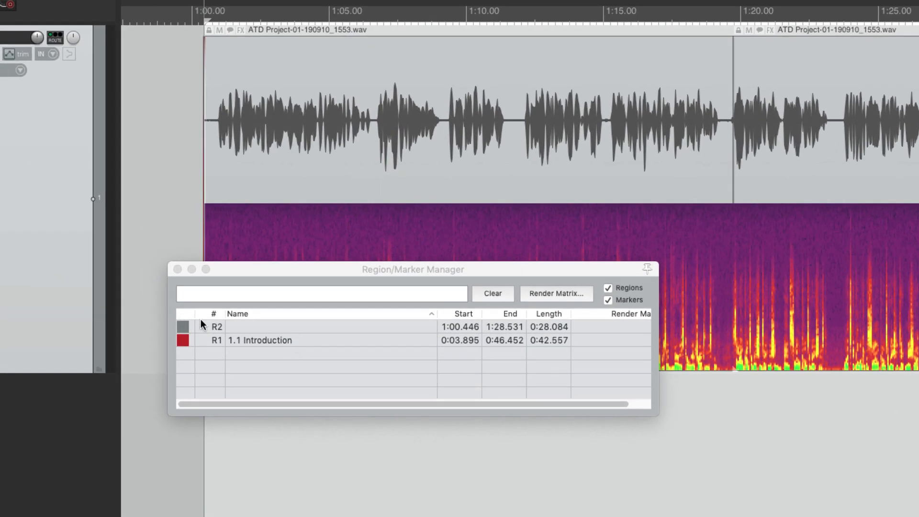
pyautogui.click(201, 319)
pyautogui.click(213, 315)
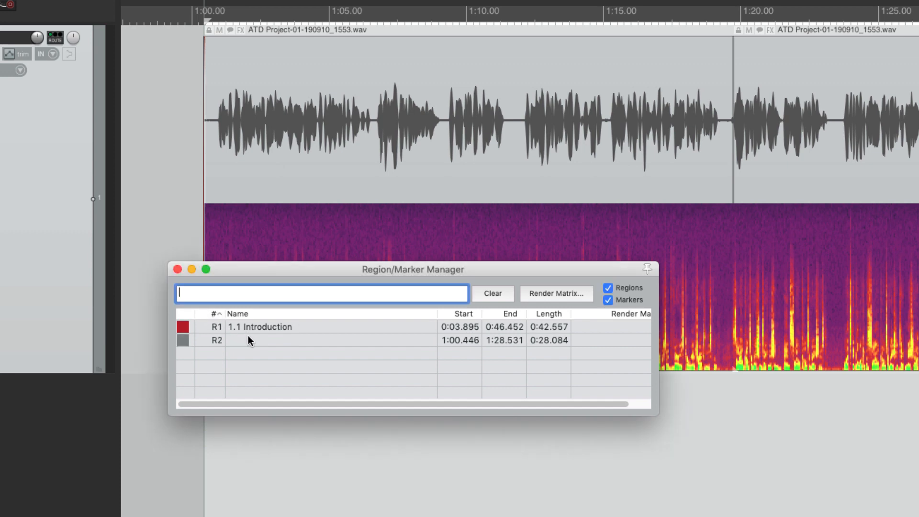
# Copy the "1.2 Career Group Overview" heading from the ATD Script document and return to REAPER's Region/Marker Manager.
pyautogui.click(247, 338)
pyautogui.doubleClick(252, 341)
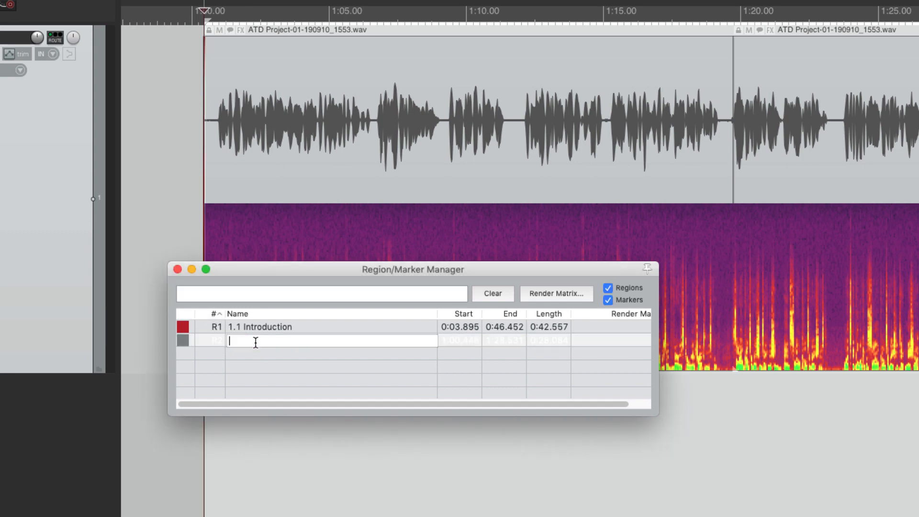
pyautogui.press('super+Tab')
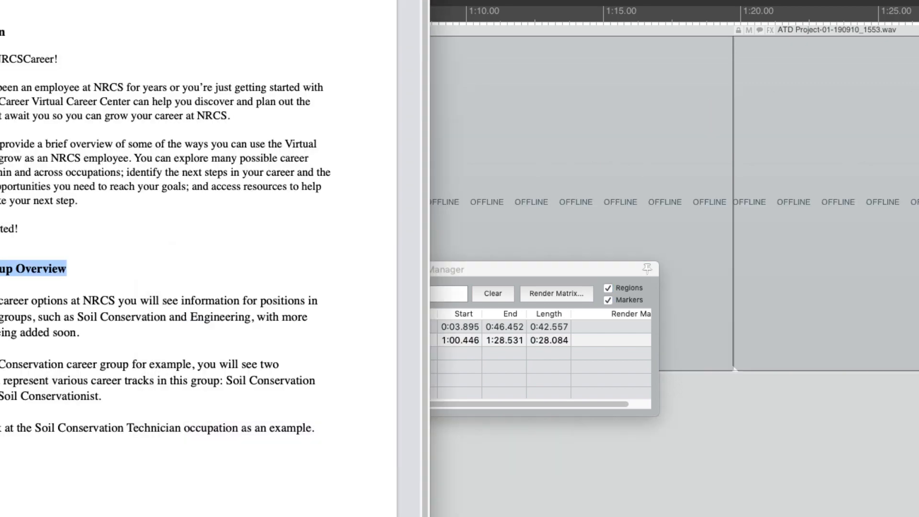
pyautogui.click(60, 268)
pyautogui.moveTo(61, 267); pyautogui.dragTo(1, 268)
pyautogui.press('super+Tab')
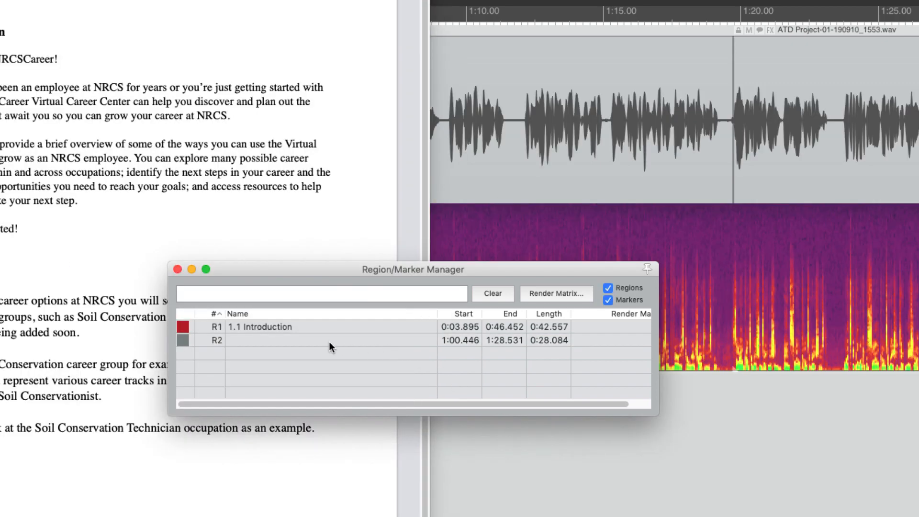
# Name the second region "1.2 Career Group Overview" in the region list.
pyautogui.doubleClick(296, 338)
pyautogui.write('1.2 Career Group Overview')
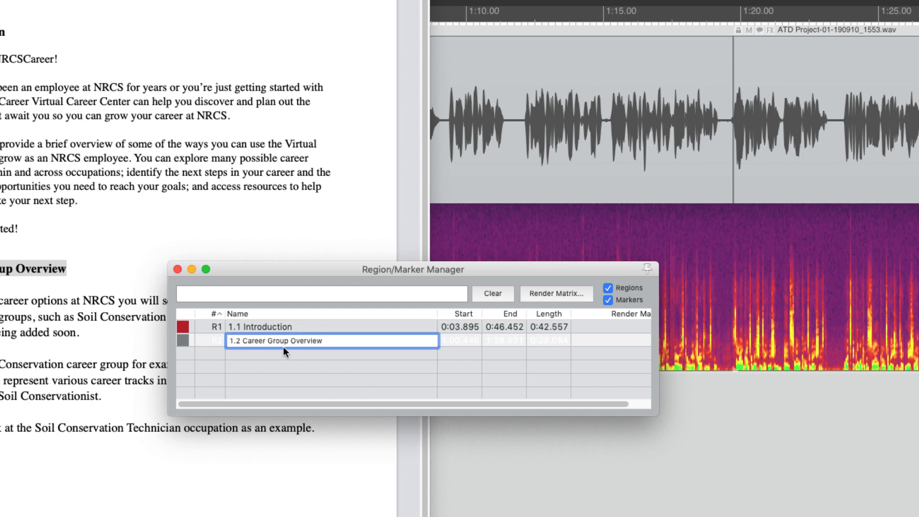
pyautogui.press('Return')
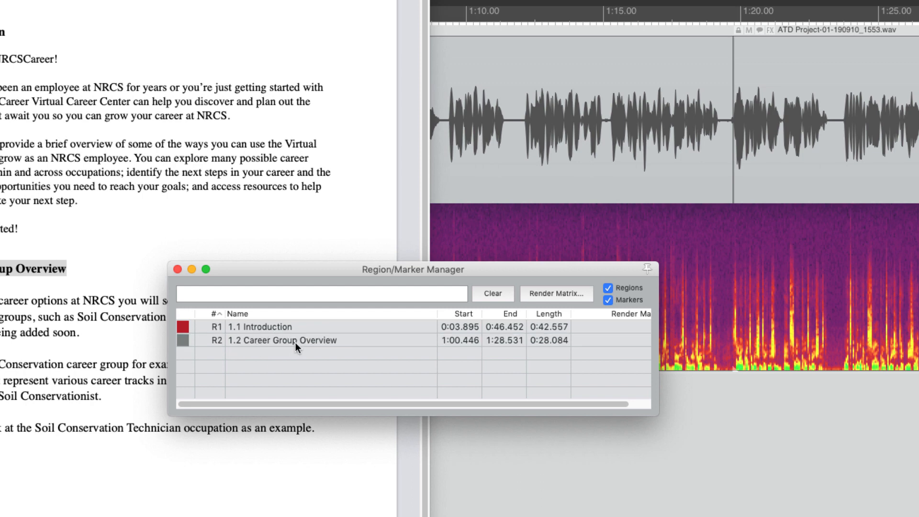
# Look at the color choices for region 1.2 without changing them, and inspect the list's timing and Render Matrix columns.
pyautogui.click(187, 339)
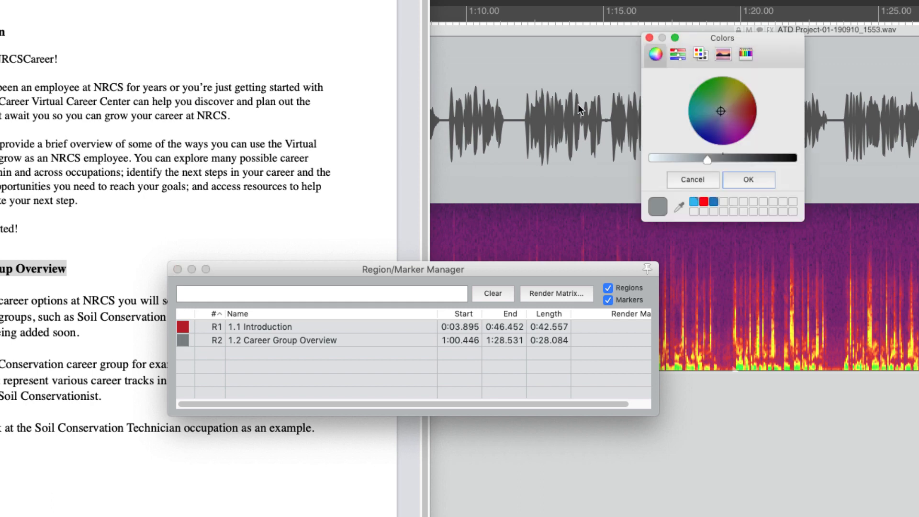
pyautogui.click(649, 38)
pyautogui.hscroll(2, 539, 347)
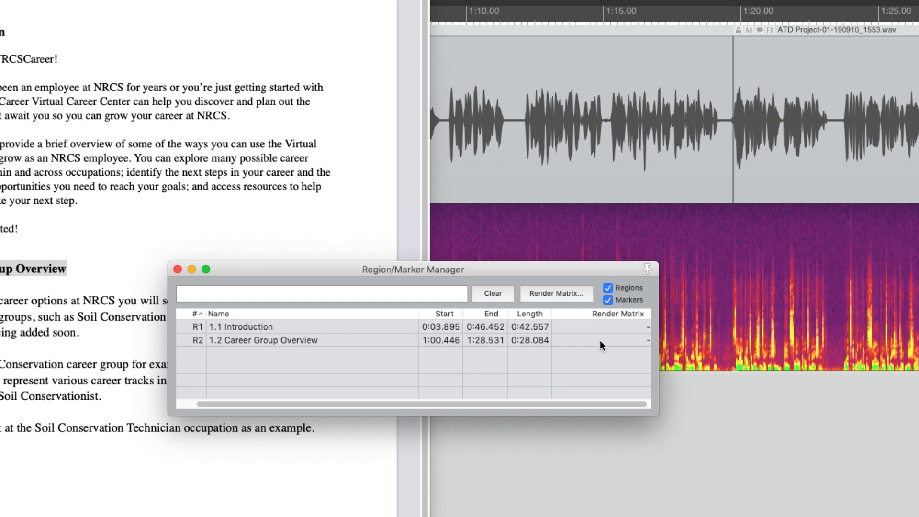
pyautogui.hscroll(-1, 558, 322)
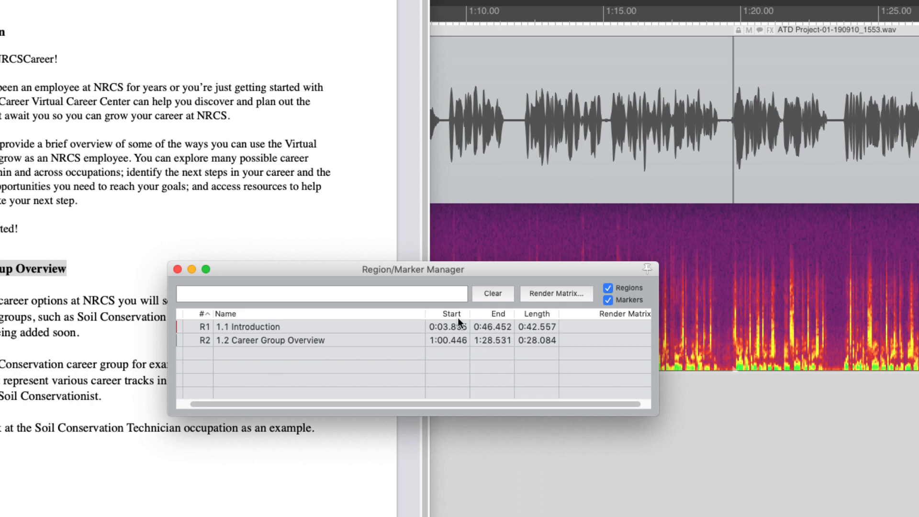
# Jump back and forth between regions 1.1 Introduction and 1.2 Career Group Overview from the region list, and close the Region/Marker Manager.
pyautogui.click(261, 329)
pyautogui.click(303, 343)
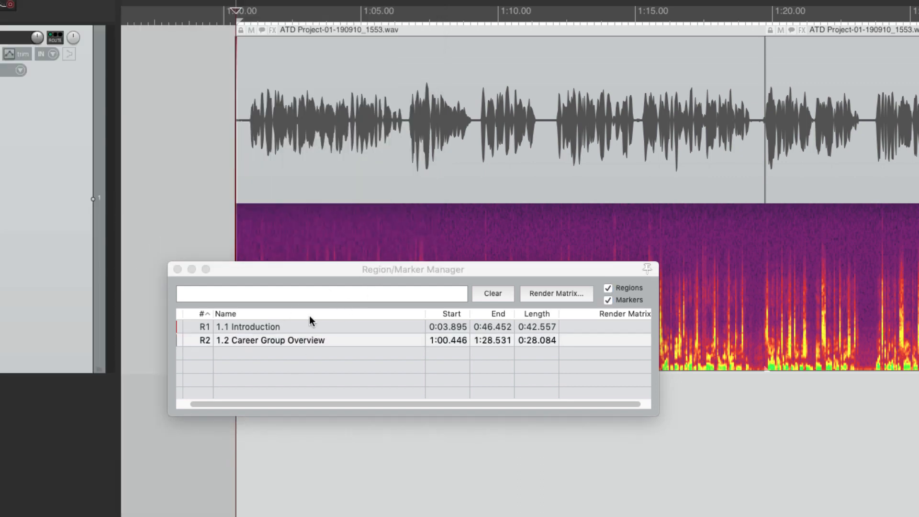
pyautogui.click(306, 327)
pyautogui.click(317, 339)
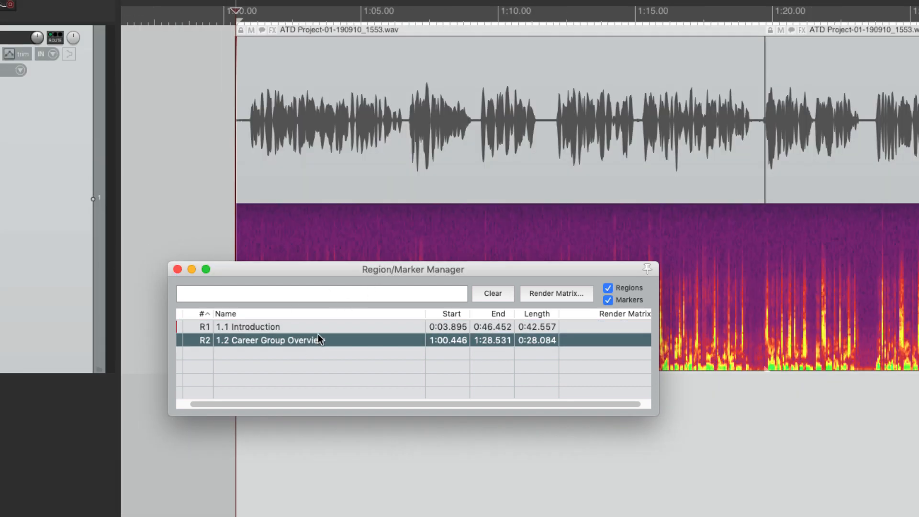
pyautogui.click(322, 329)
pyautogui.click(321, 339)
pyautogui.click(325, 328)
pyautogui.click(321, 338)
pyautogui.click(291, 376)
pyautogui.click(297, 340)
pyautogui.click(312, 326)
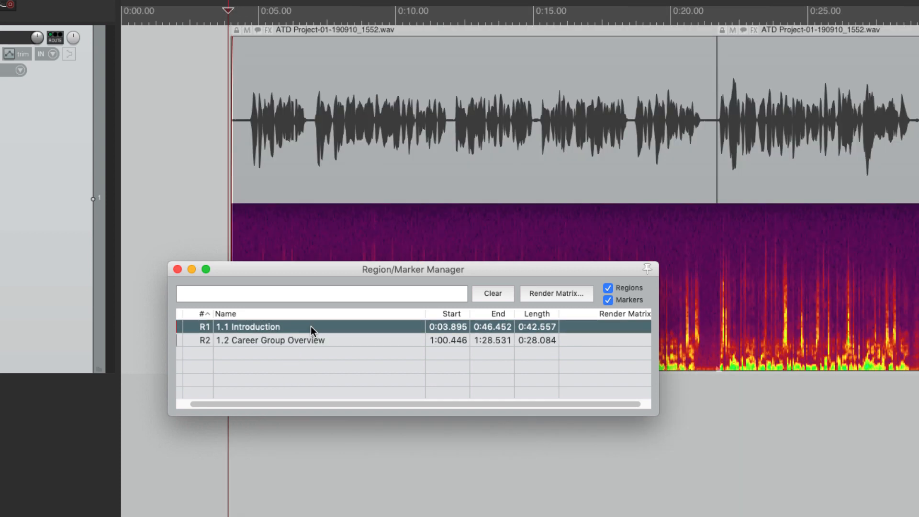
pyautogui.click(177, 269)
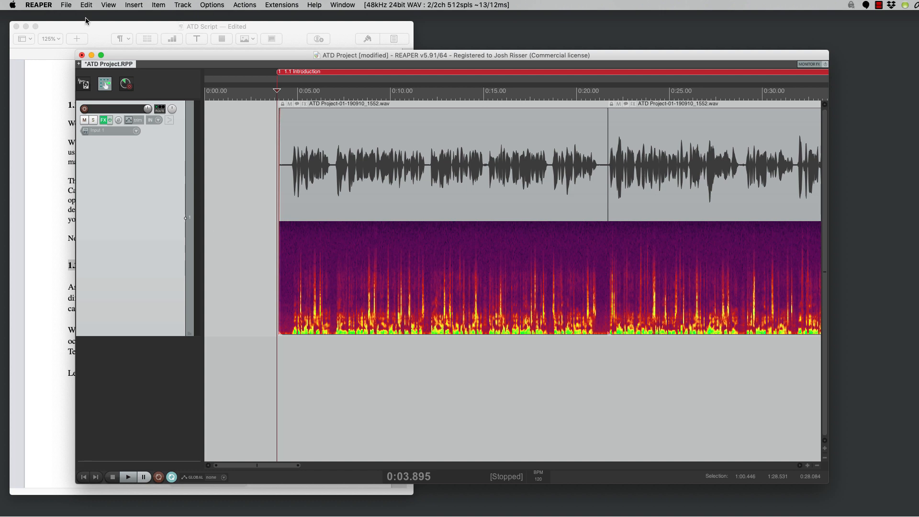
# Open the Render to File settings, keep Master mix as the source and set the render bounds to Project regions.
pyautogui.click(67, 5)
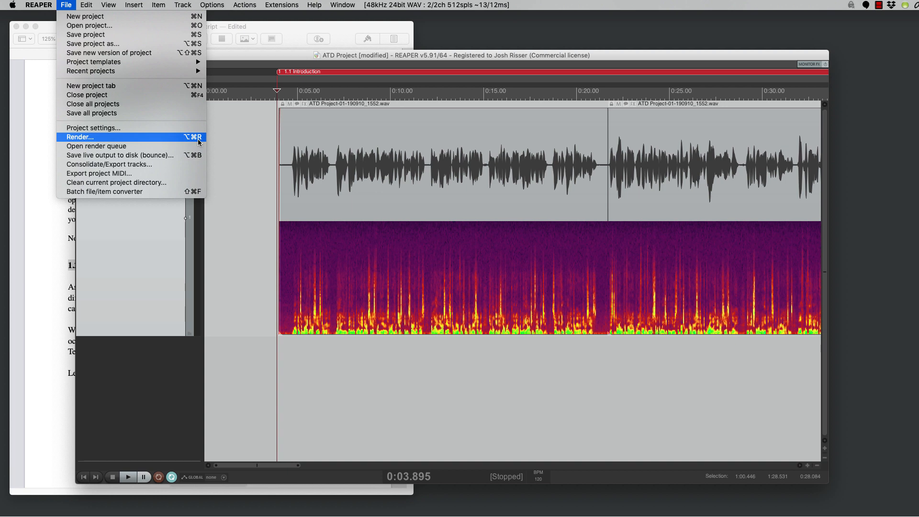
pyautogui.click(154, 142)
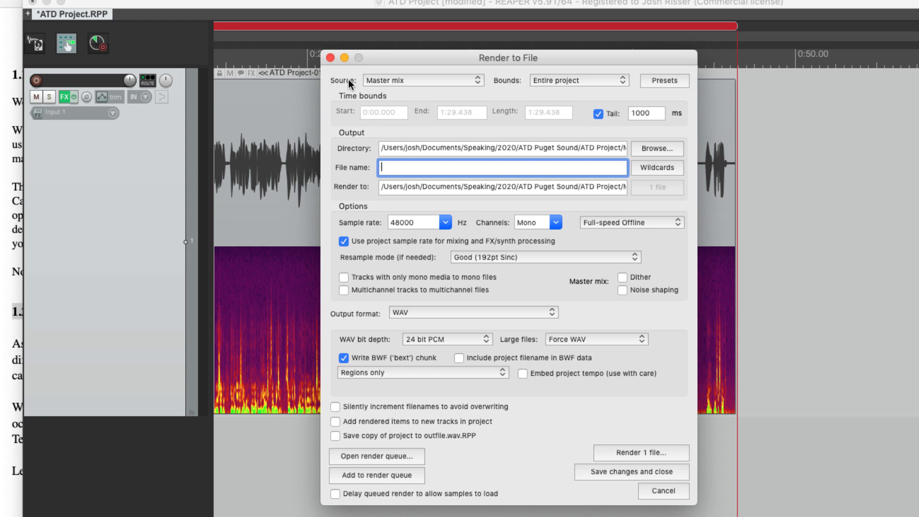
pyautogui.click(382, 82)
pyautogui.click(390, 79)
pyautogui.click(458, 76)
pyautogui.click(458, 78)
pyautogui.click(548, 81)
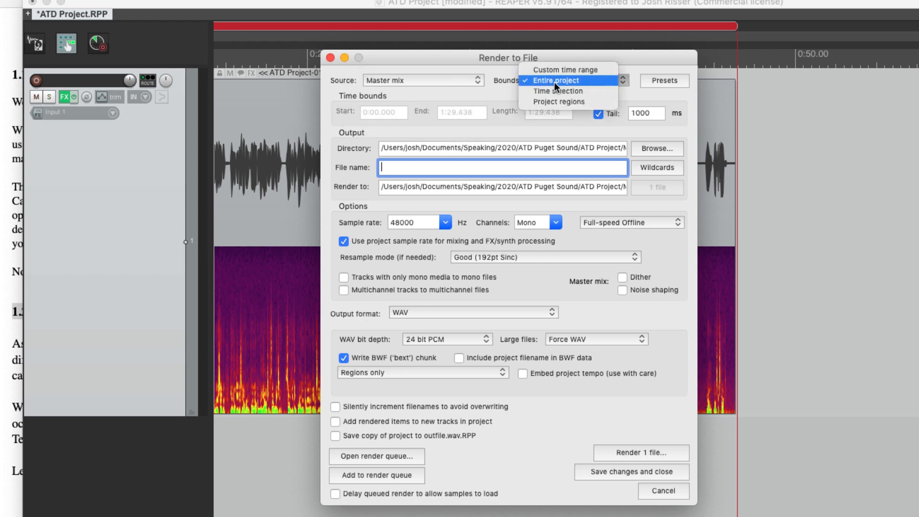
pyautogui.click(571, 100)
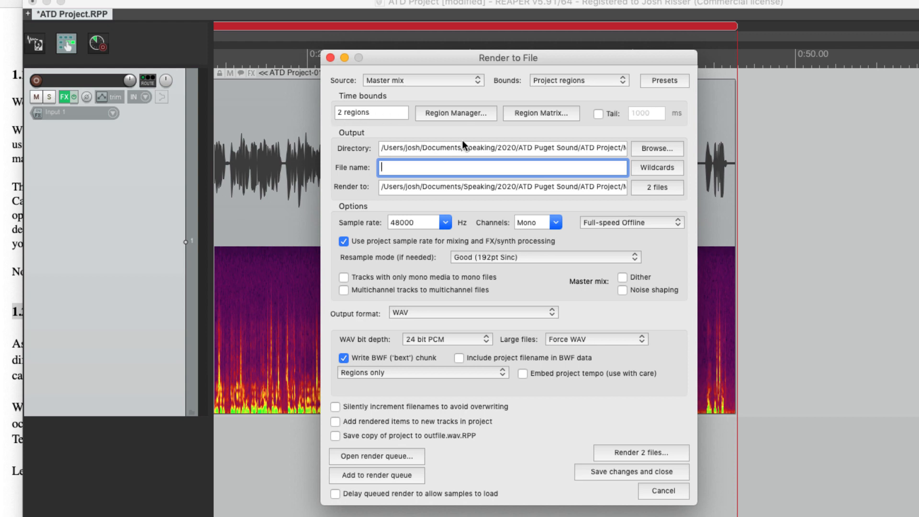
# Inspect the end of the output directory path to see which project folder the files will be rendered into.
pyautogui.click(441, 150)
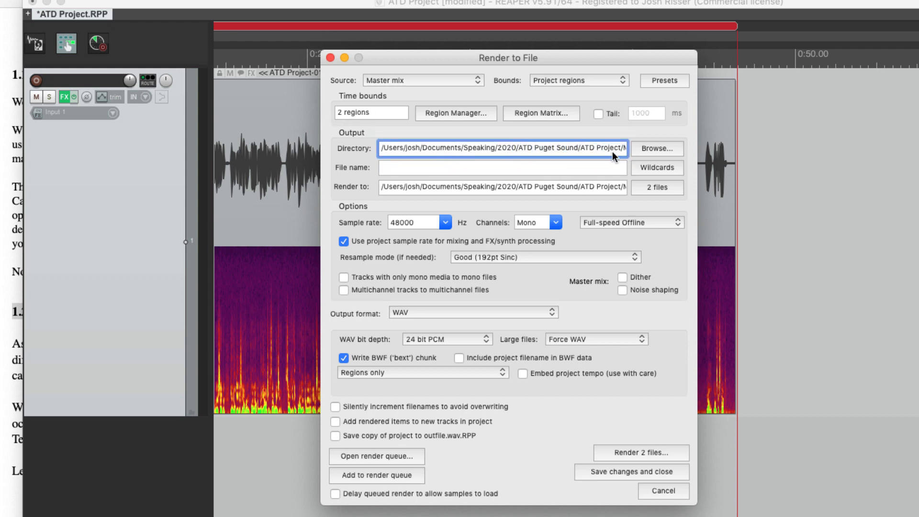
pyautogui.moveTo(607, 150); pyautogui.dragTo(640, 150)
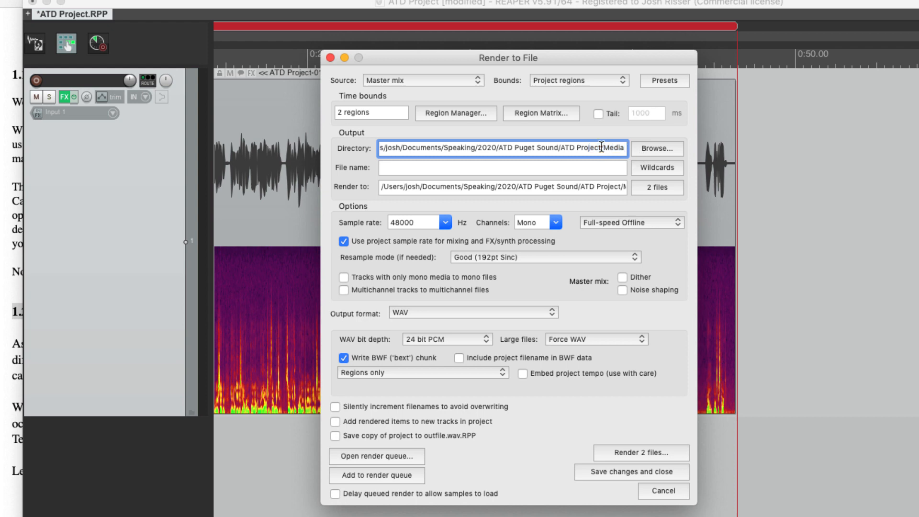
pyautogui.click(395, 172)
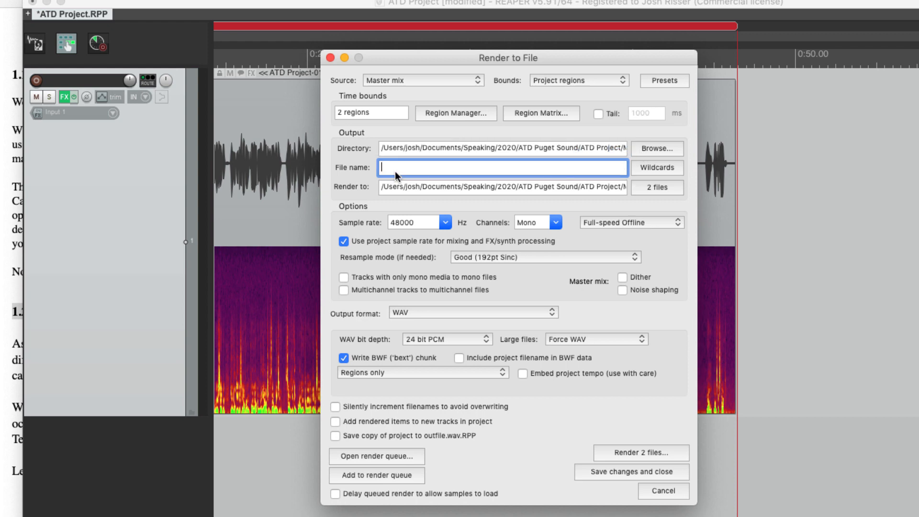
pyautogui.moveTo(535, 148); pyautogui.dragTo(674, 151)
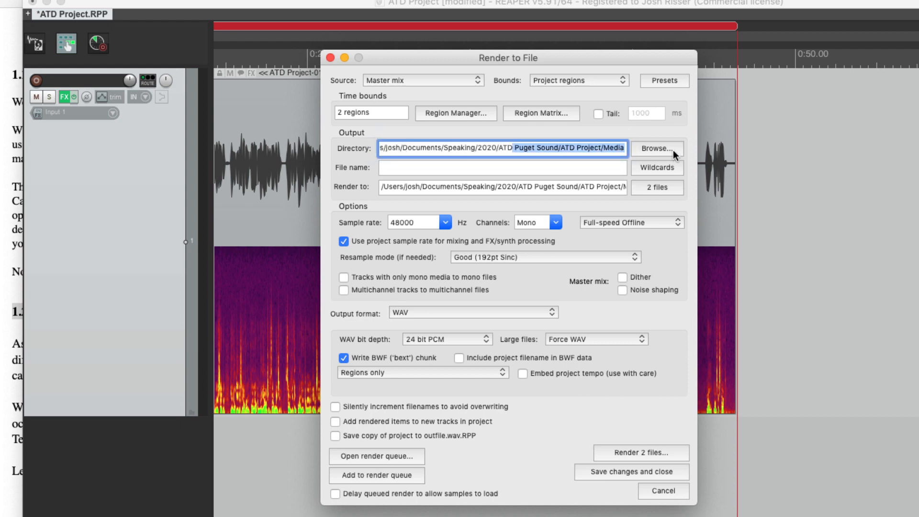
pyautogui.click(615, 148)
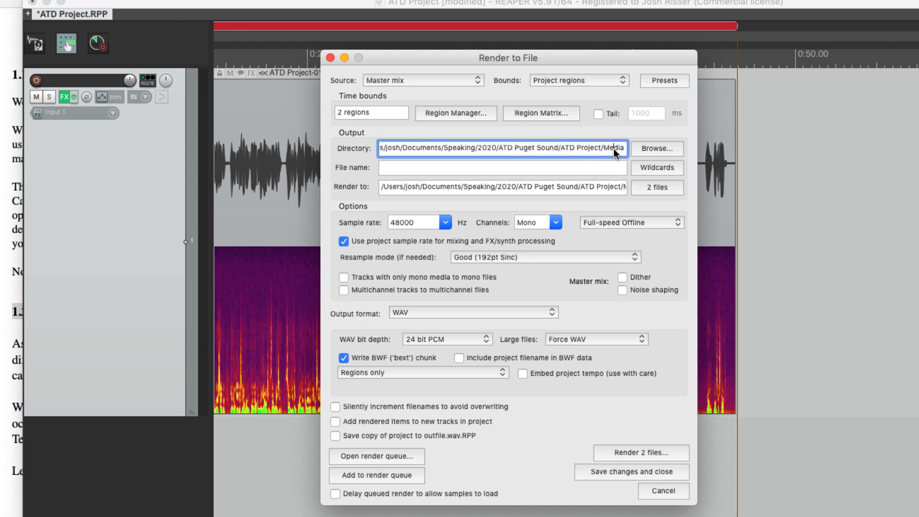
# Set the render file name to /Render/$region using the region wildcard, and check the end of the output path.
pyautogui.click(592, 162)
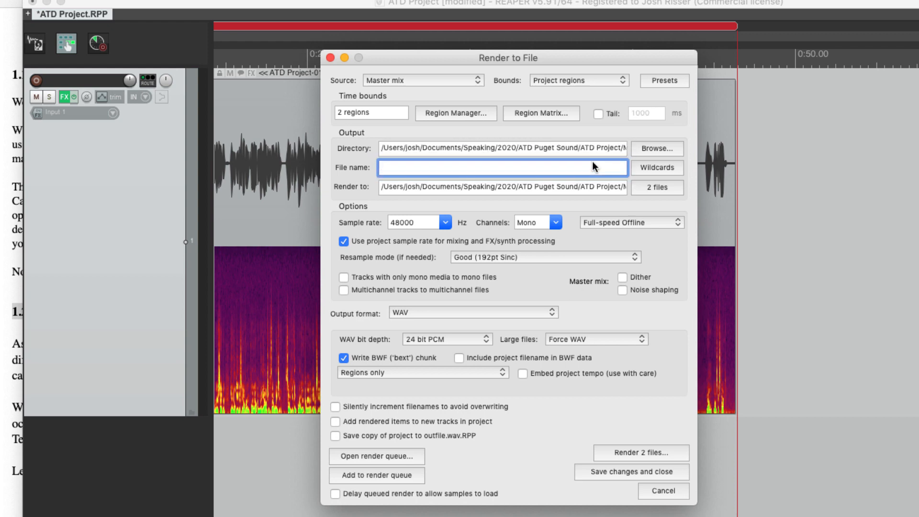
pyautogui.write('/Render/')
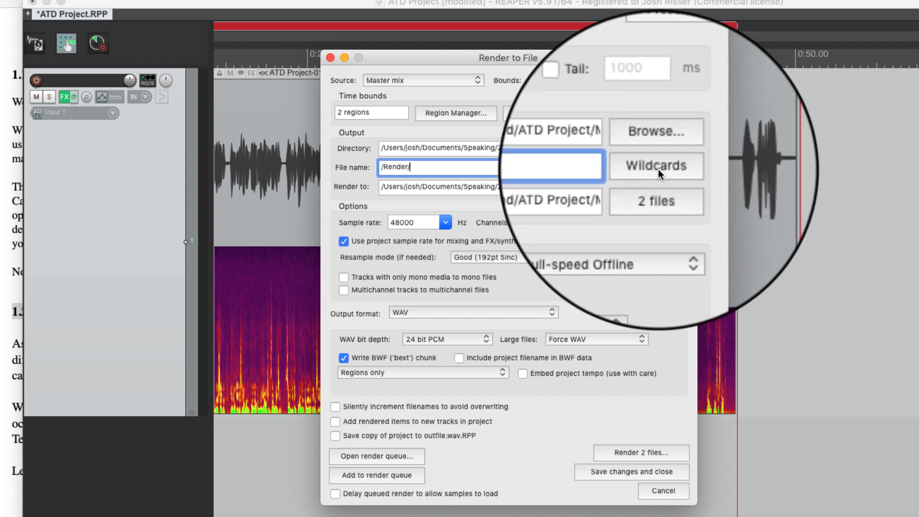
pyautogui.click(659, 170)
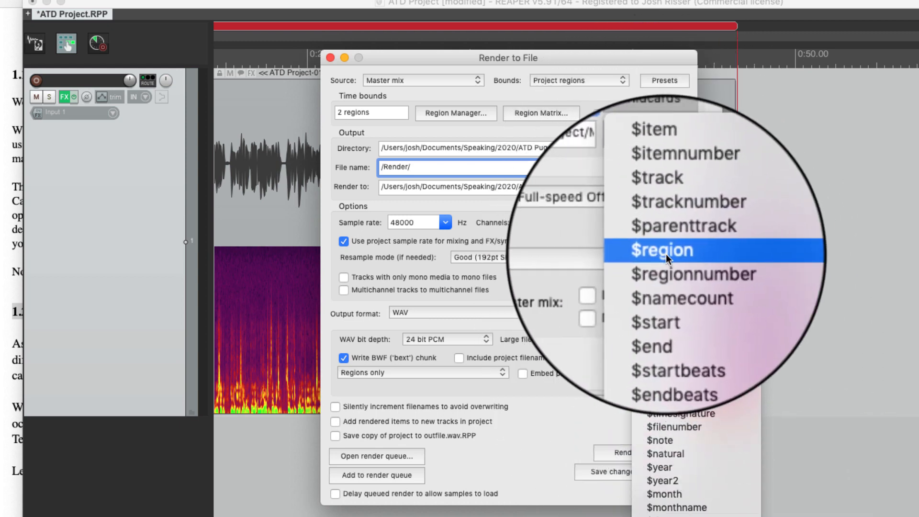
pyautogui.click(666, 254)
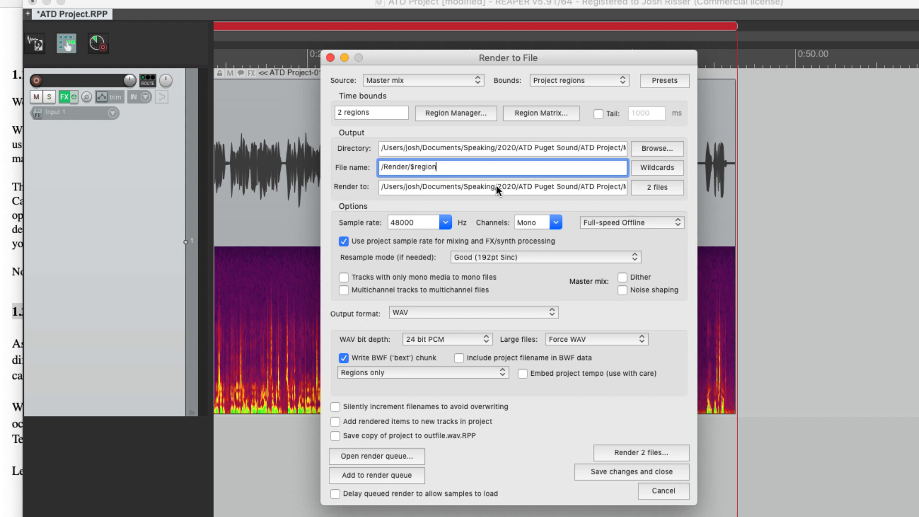
pyautogui.moveTo(496, 185); pyautogui.dragTo(637, 191)
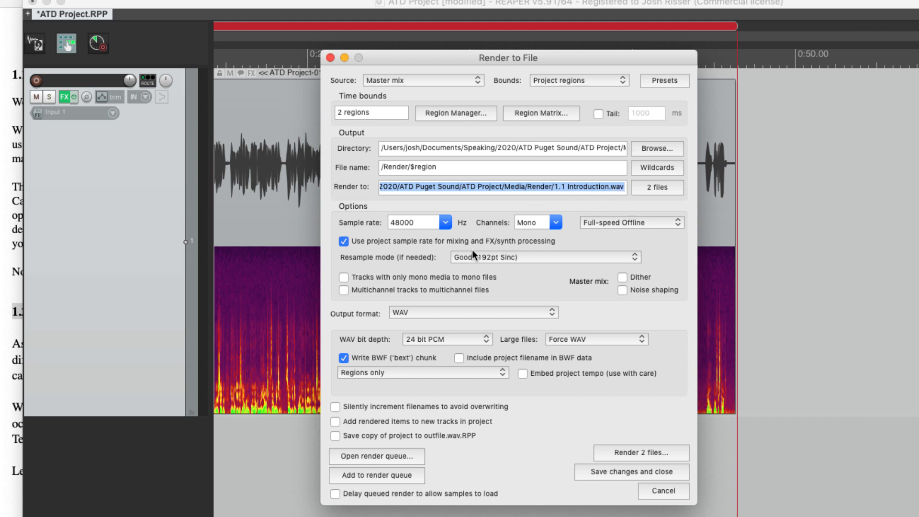
# Set the render sample rate to 44100 Hz and keep the channels as Mono.
pyautogui.click(448, 221)
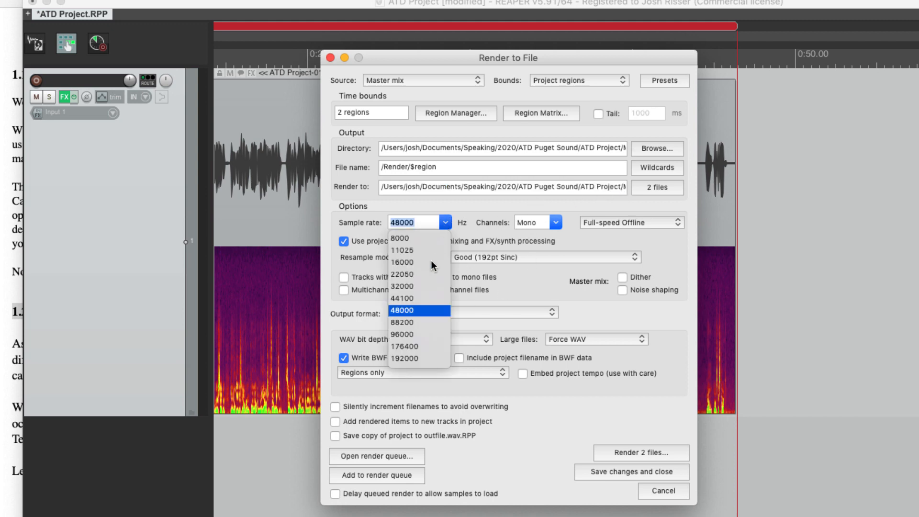
pyautogui.click(418, 293)
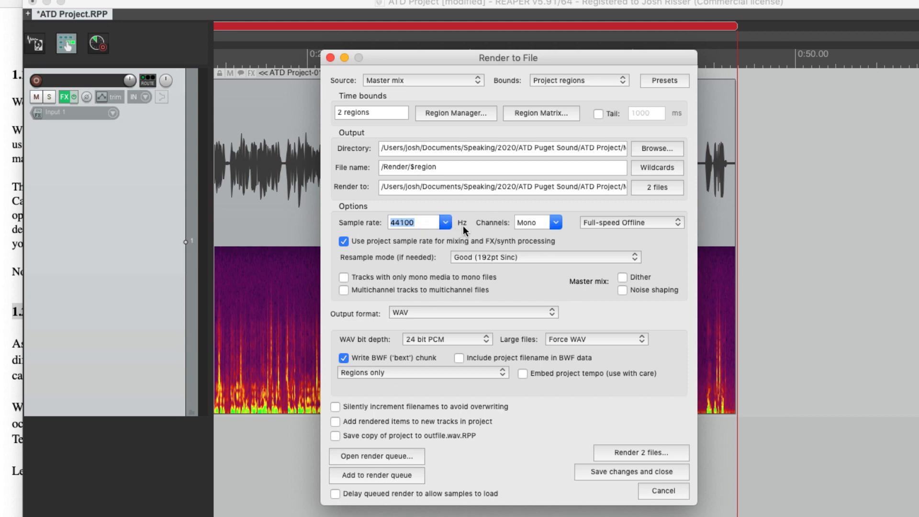
pyautogui.click(507, 192)
pyautogui.click(555, 222)
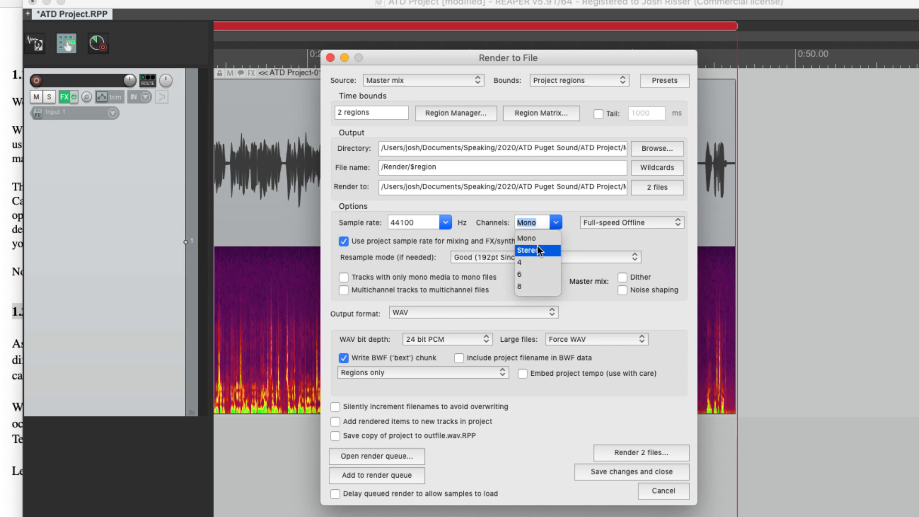
pyautogui.click(539, 242)
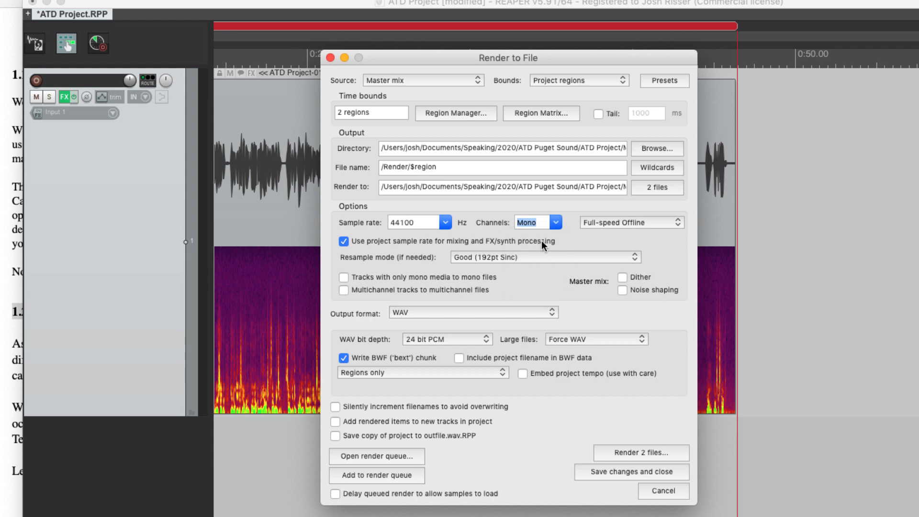
pyautogui.click(502, 239)
pyautogui.click(509, 245)
# Choose MP3 (encoder by LAME project) as the output format, try 256 kbps and set the bitrate to 192 kbps.
pyautogui.click(394, 313)
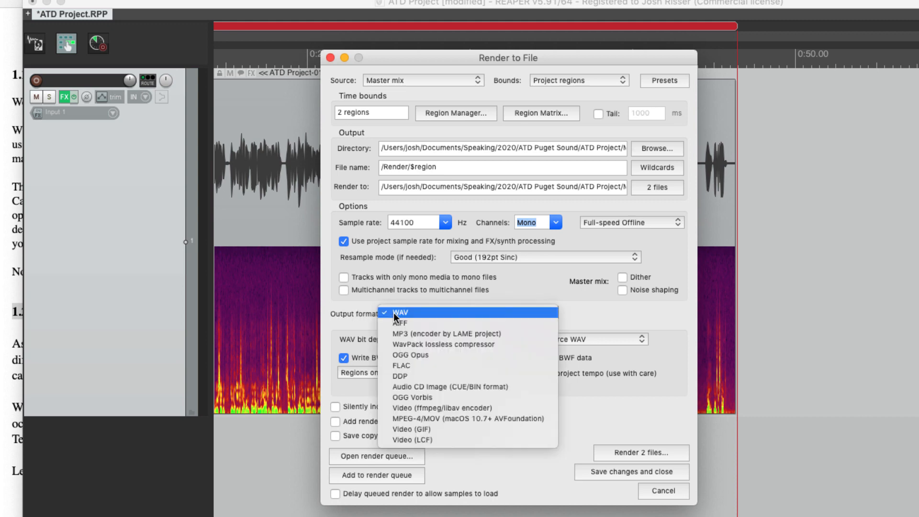
pyautogui.click(437, 334)
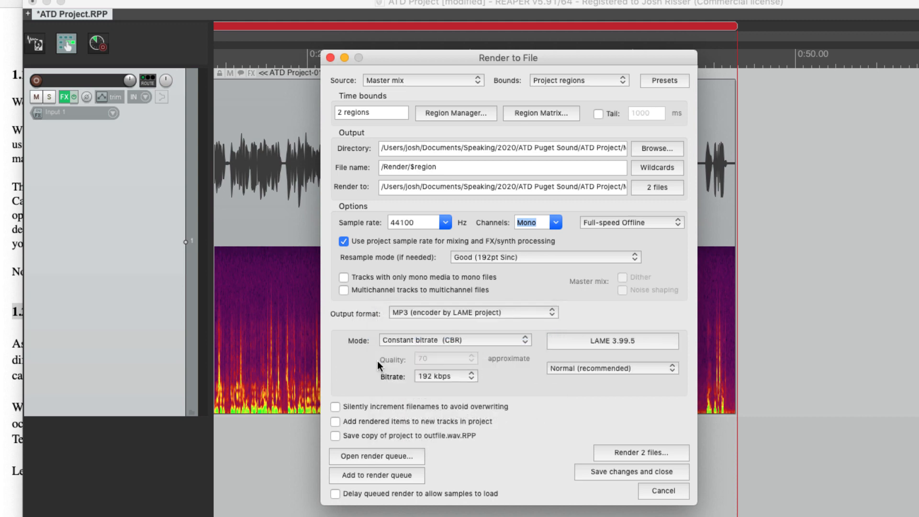
pyautogui.click(471, 376)
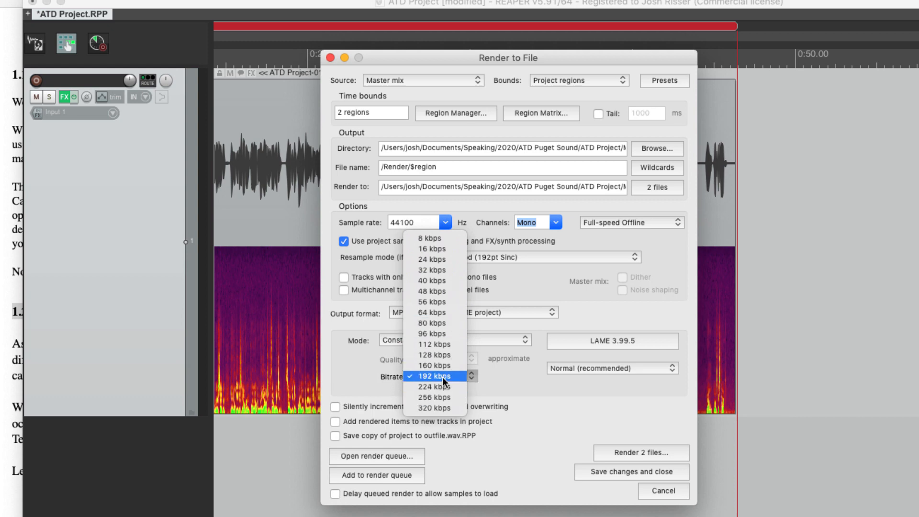
pyautogui.click(444, 397)
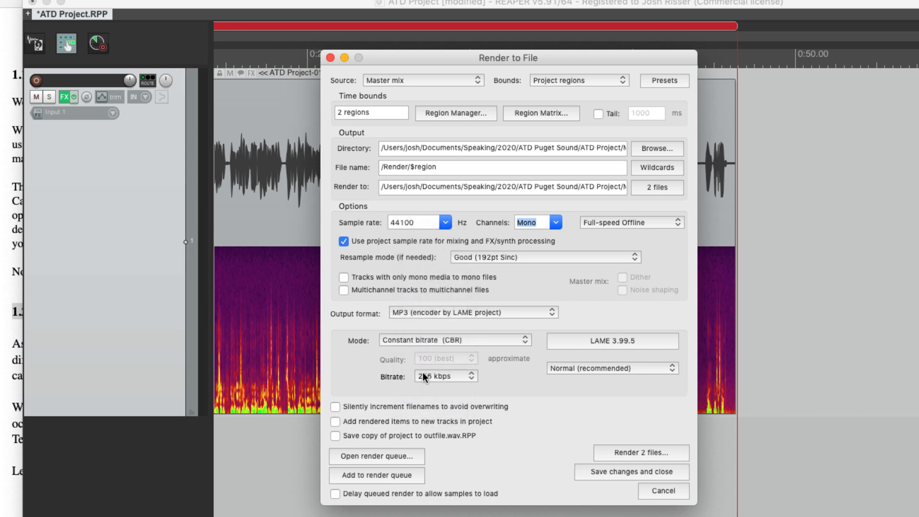
pyautogui.click(467, 379)
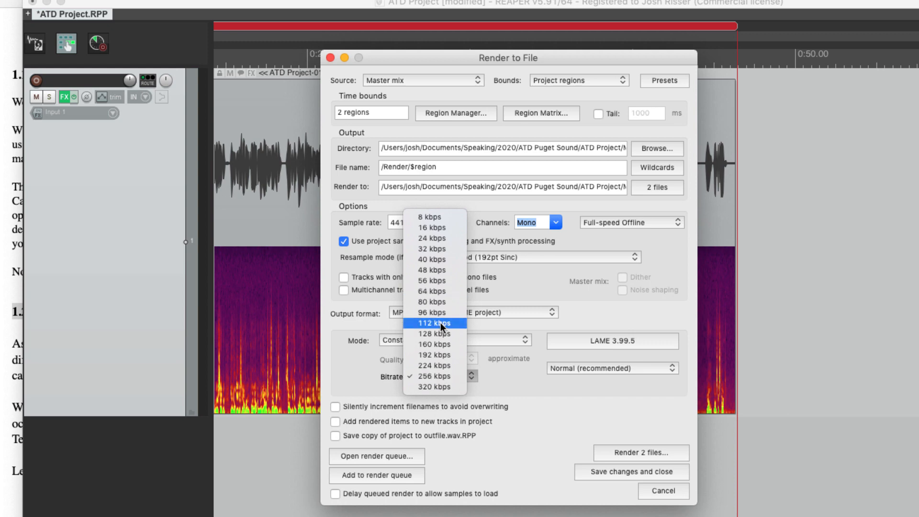
pyautogui.click(434, 355)
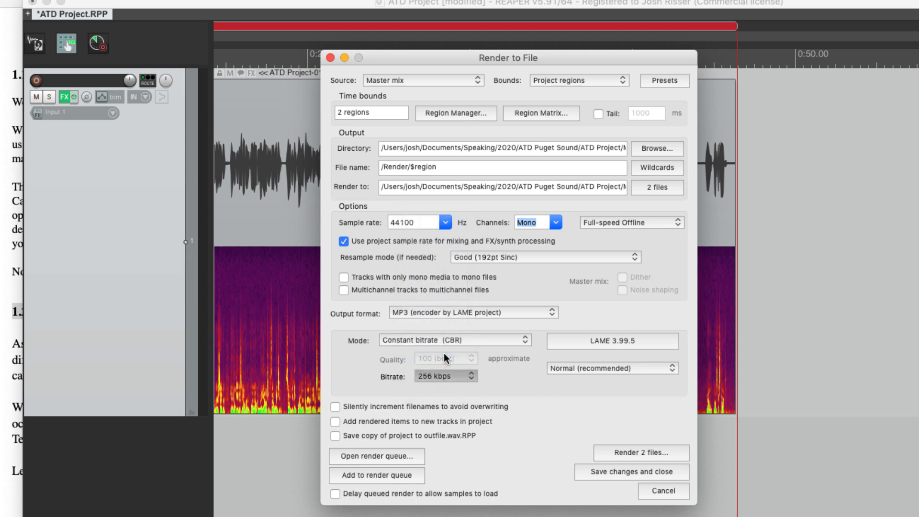
# Try an MP3 bitrate of 96 kbps and return it to 192 kbps.
pyautogui.click(462, 372)
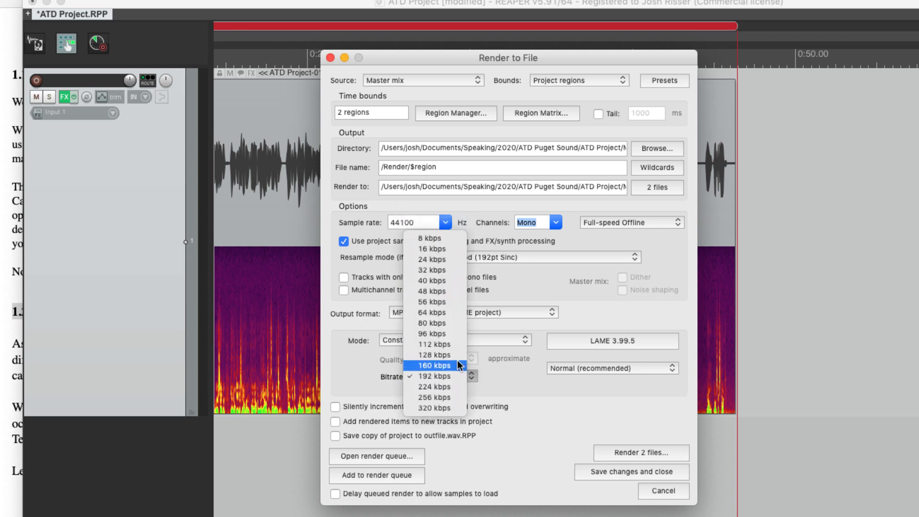
pyautogui.click(455, 333)
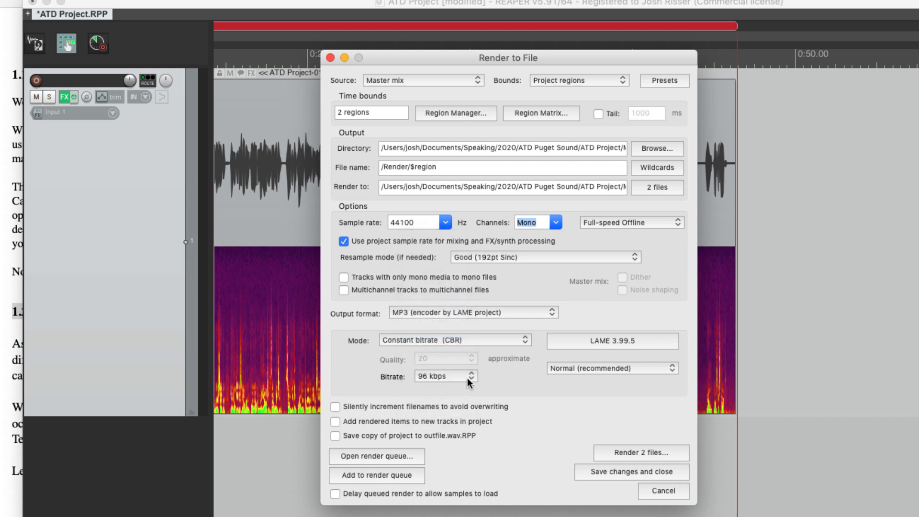
pyautogui.click(467, 378)
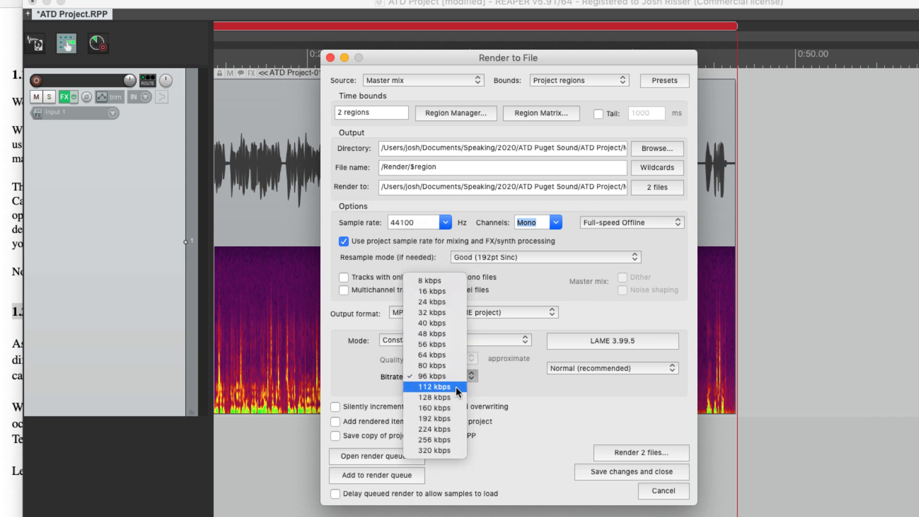
pyautogui.click(458, 416)
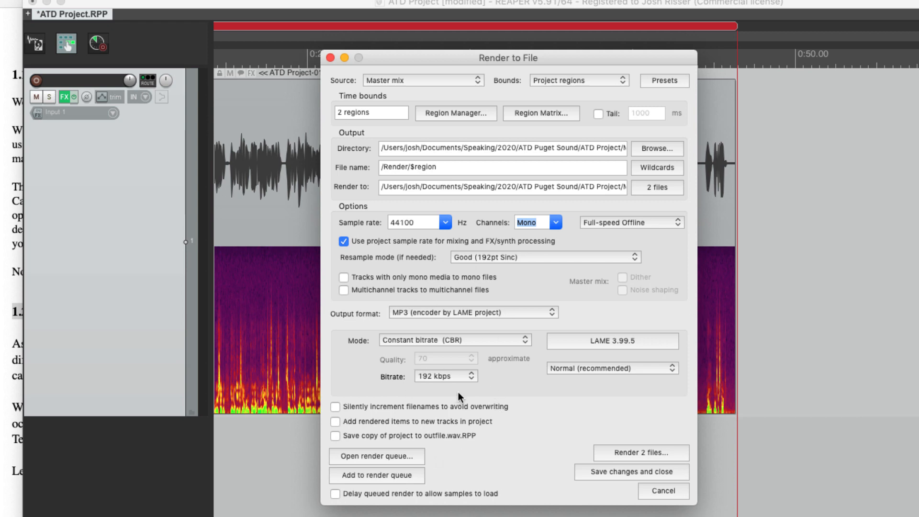
# Render both regions to files, reveal them in Finder and select the 1.2 Career Group Overview MP3.
pyautogui.click(618, 452)
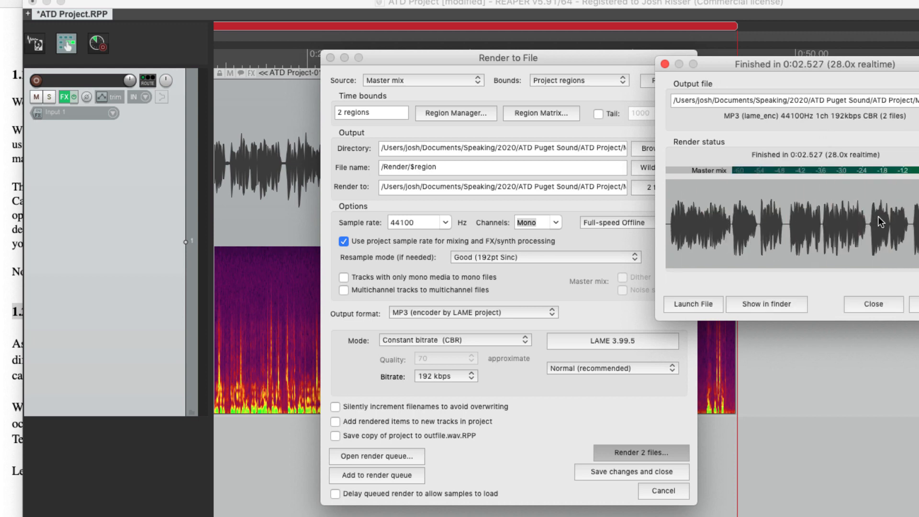
pyautogui.click(761, 303)
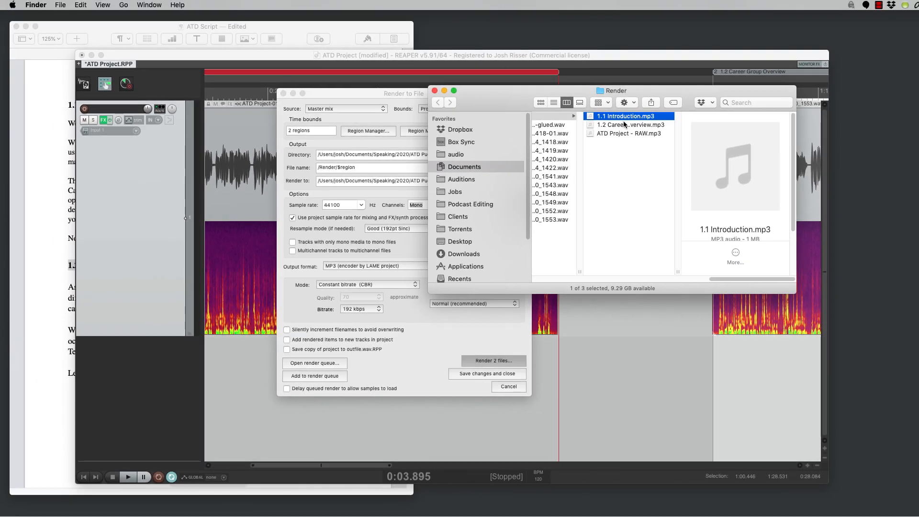
pyautogui.click(654, 121)
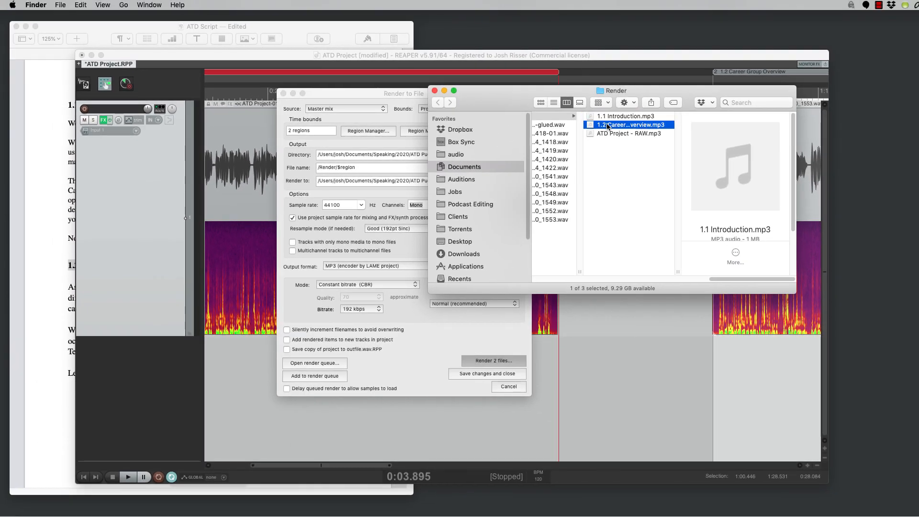
# Examine the file details of the rendered MP3s in the Render folder and close the folder window and the render report.
pyautogui.click(637, 134)
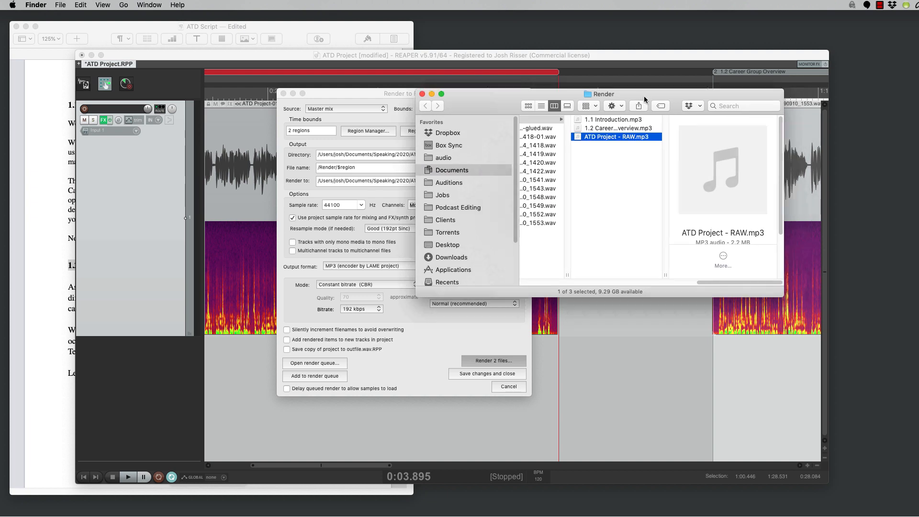
pyautogui.moveTo(645, 96); pyautogui.dragTo(617, 109)
pyautogui.click(624, 139)
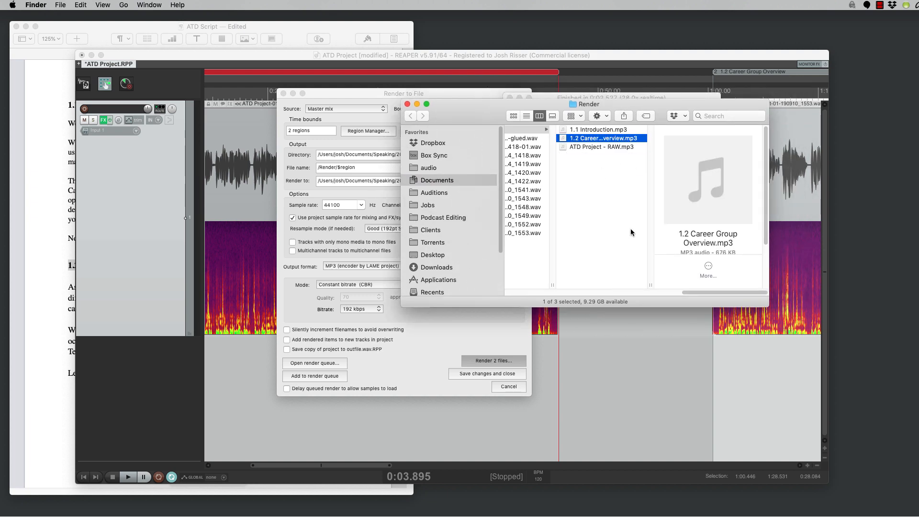
pyautogui.scroll(-1, 761, 249)
pyautogui.scroll(-3, 763, 250)
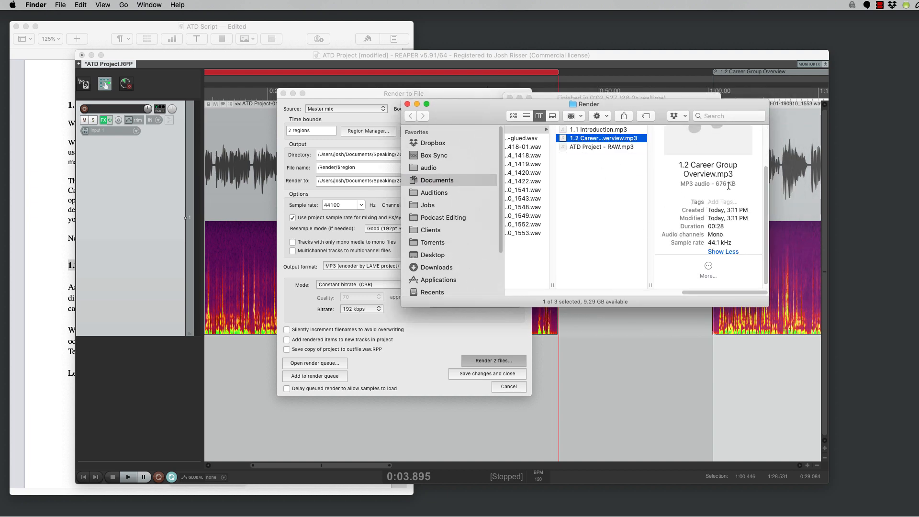
pyautogui.click(612, 130)
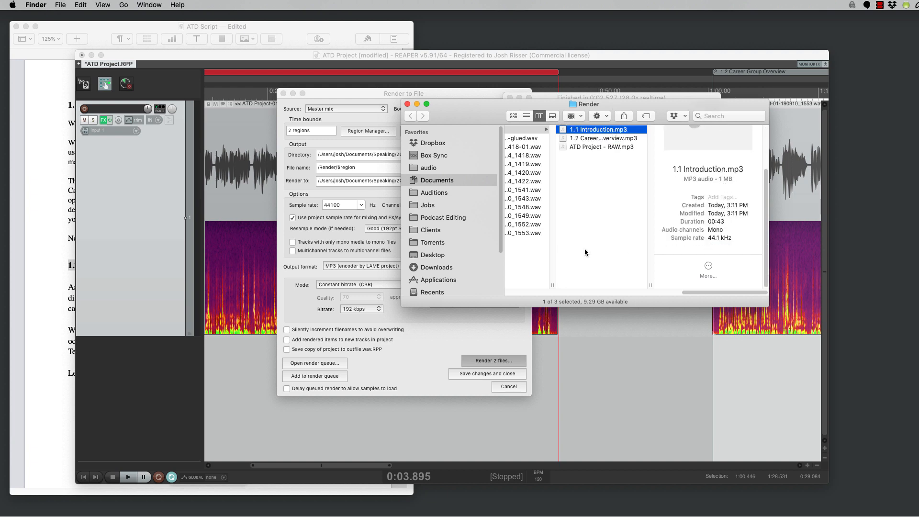
pyautogui.click(409, 105)
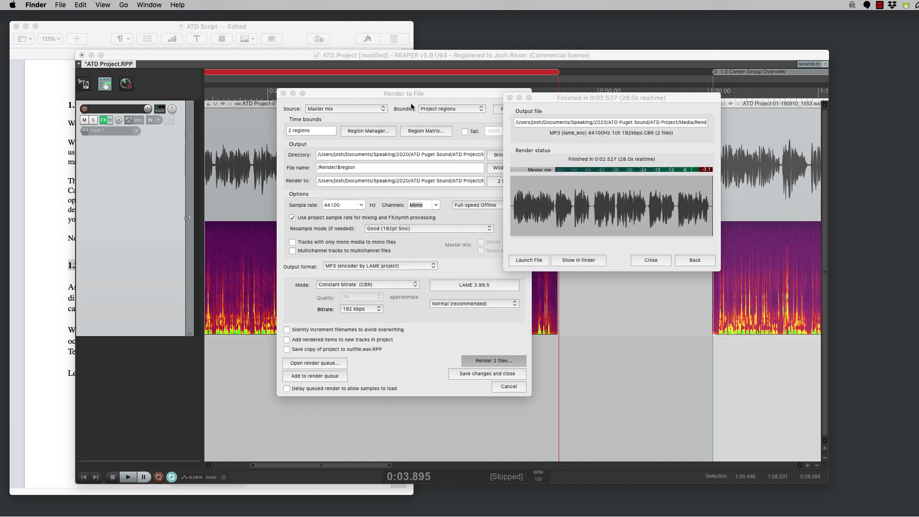
pyautogui.click(651, 260)
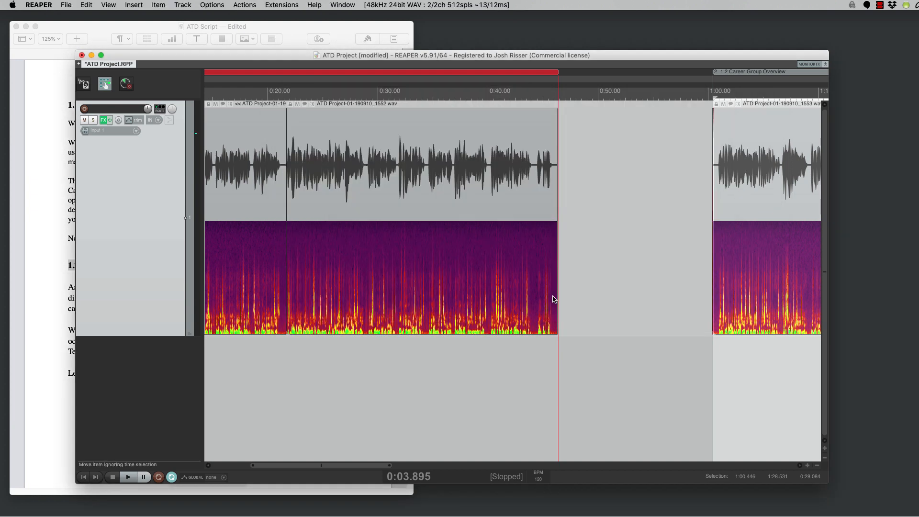
# Clear the time selection over the 1.2 Career Group Overview region on the timeline.
pyautogui.scroll(-2, 602, 283)
pyautogui.hscroll(5, 629, 277)
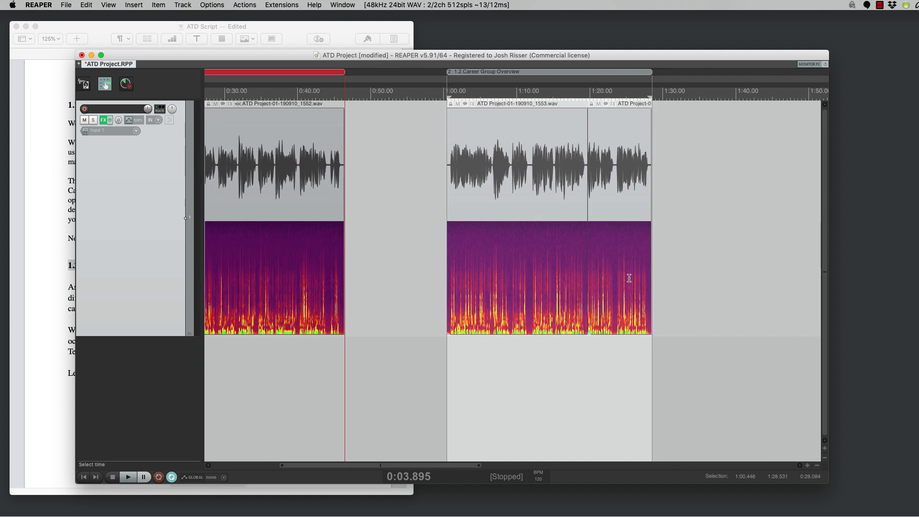
pyautogui.click(629, 279)
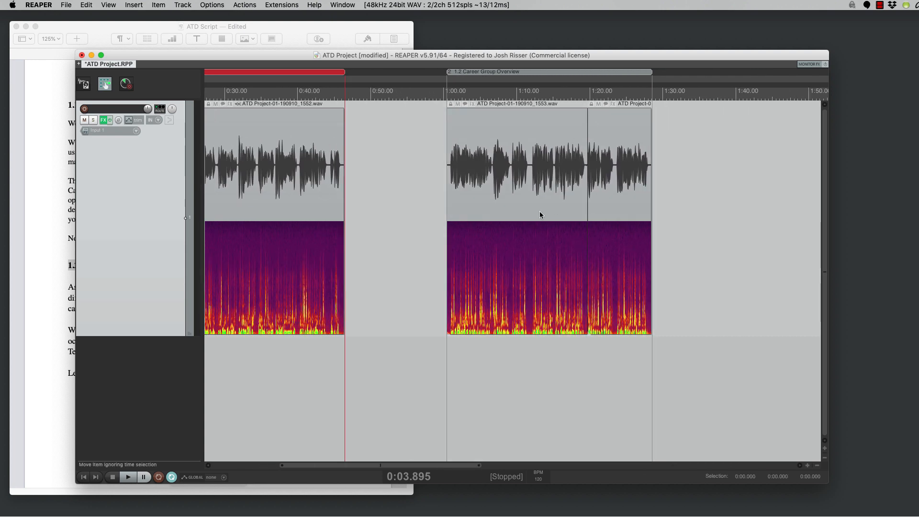
pyautogui.scroll(1, 597, 244)
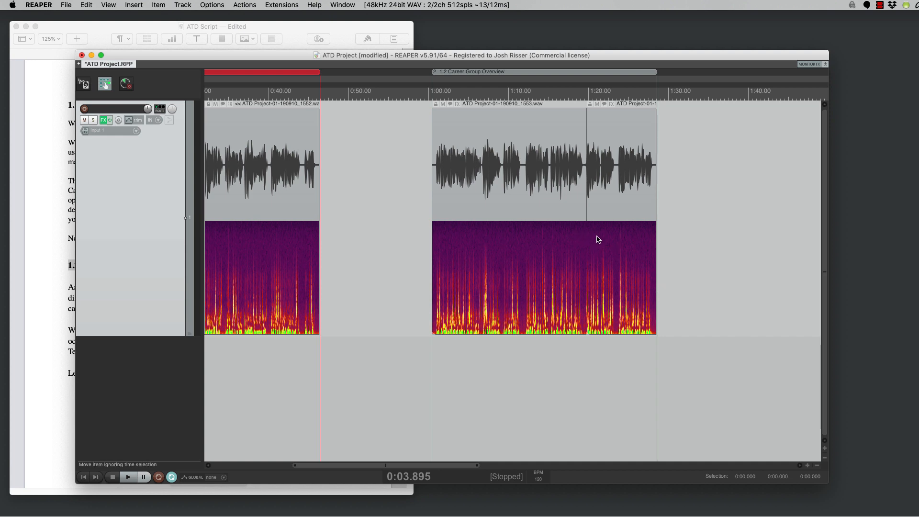
# Assign the 1.2 Career Group Overview region to render as Master mix in the Region/Marker Manager and close the manager.
pyautogui.click(116, 7)
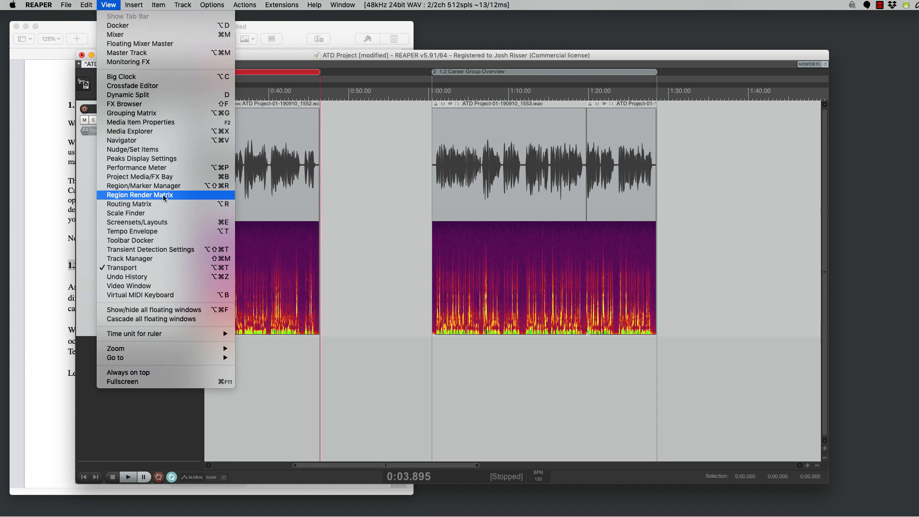
pyautogui.click(191, 185)
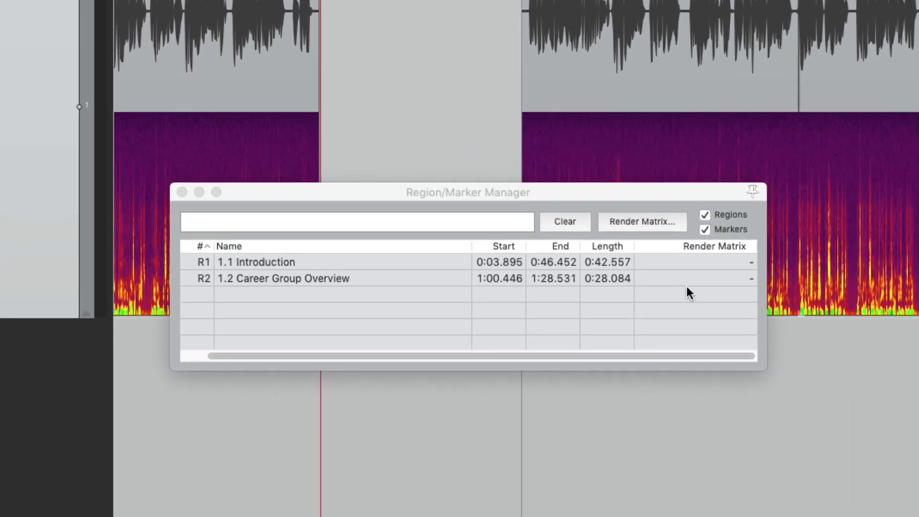
pyautogui.click(547, 313)
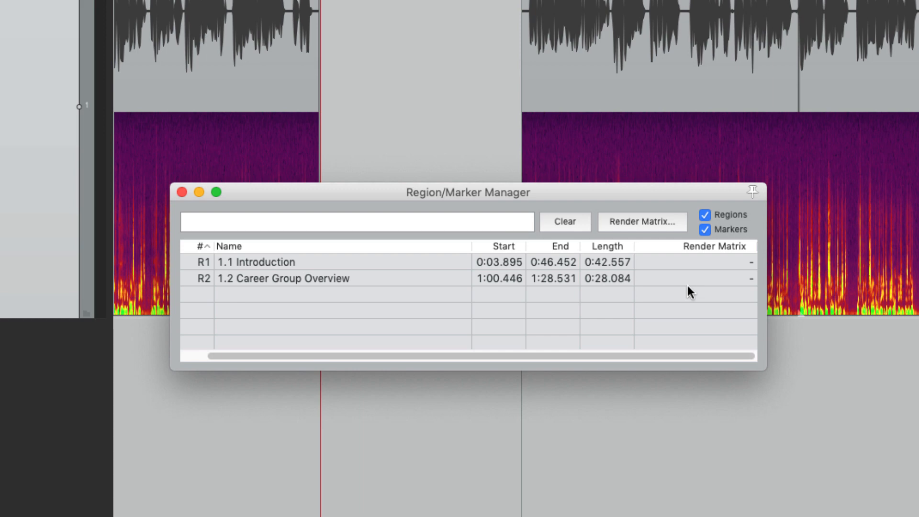
pyautogui.click(717, 273)
pyautogui.click(716, 294)
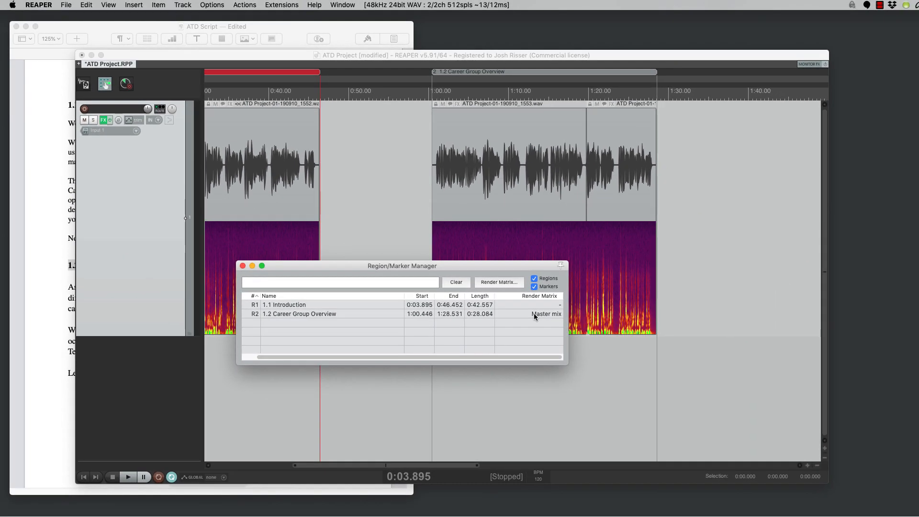
pyautogui.click(243, 266)
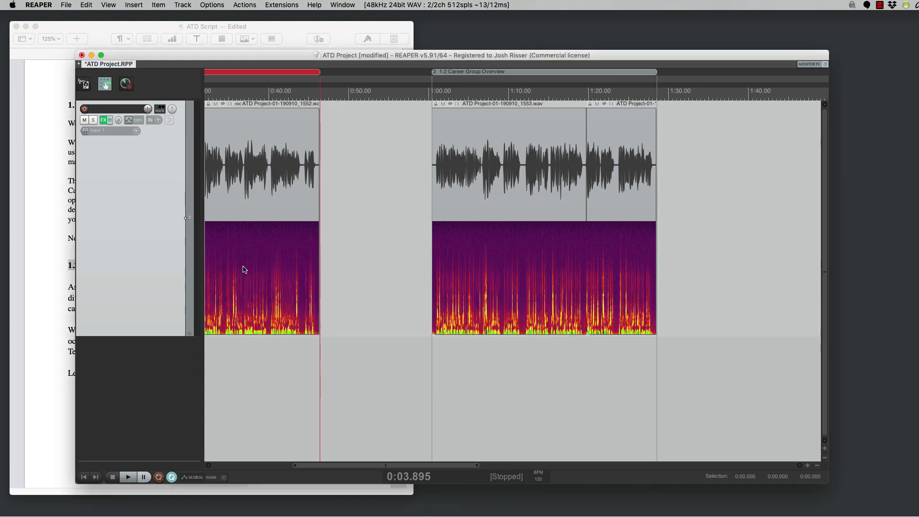
# Open the render settings and set the render source to Region render matrix.
pyautogui.click(63, 4)
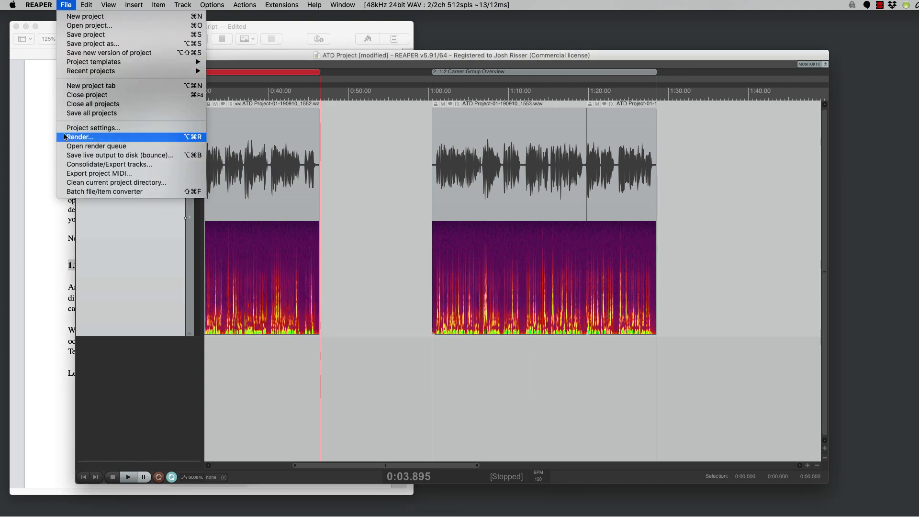
pyautogui.click(81, 137)
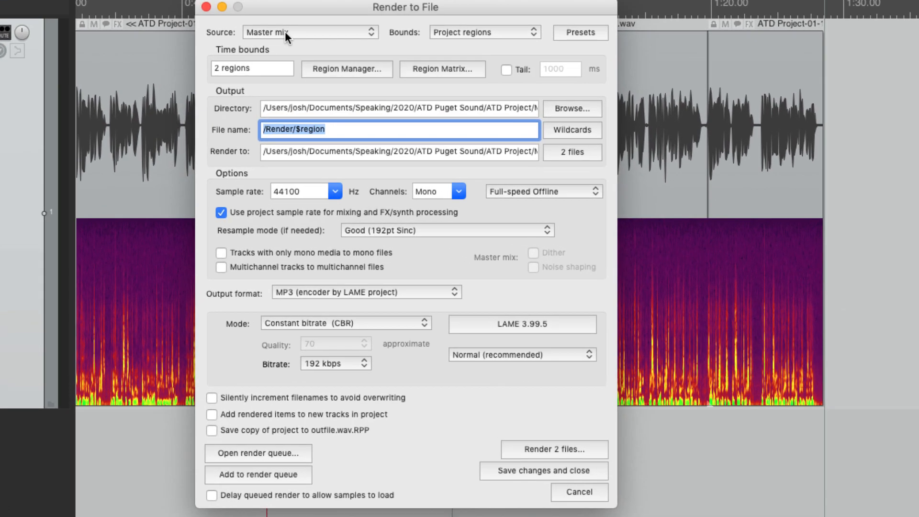
pyautogui.click(285, 31)
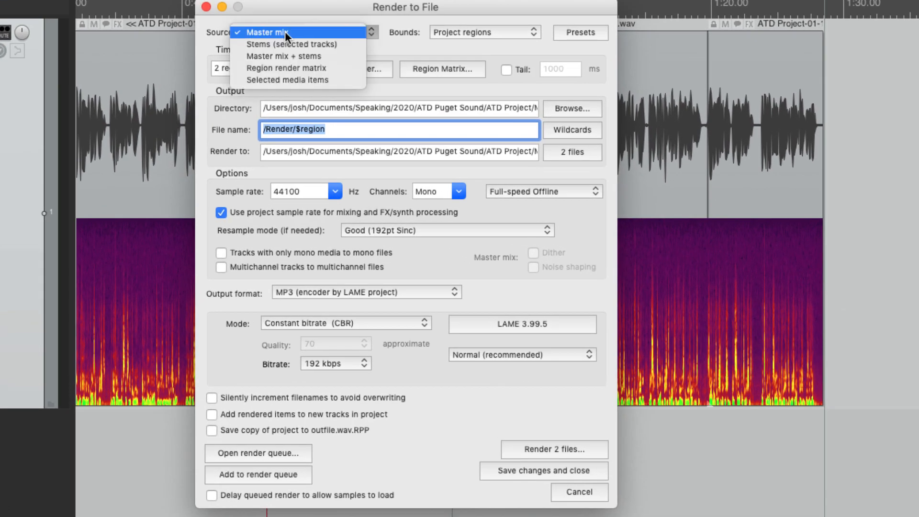
pyautogui.click(286, 32)
pyautogui.click(288, 29)
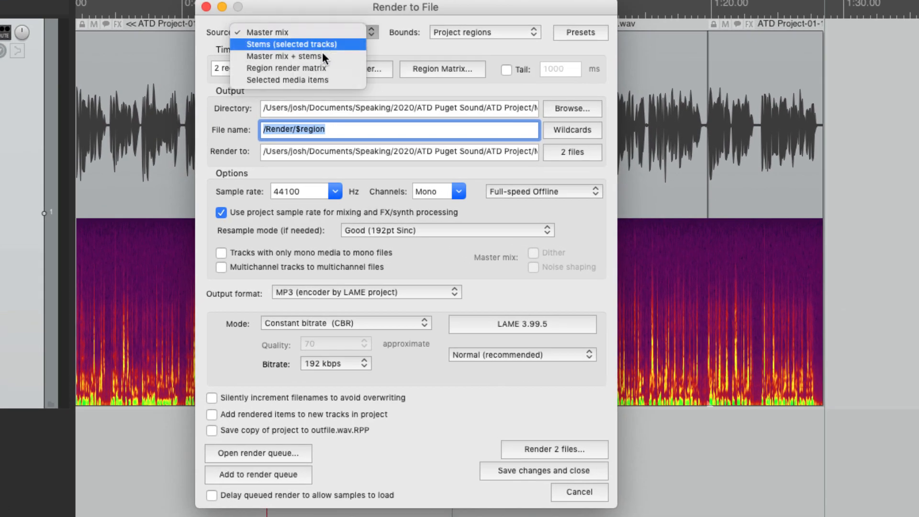
pyautogui.click(326, 69)
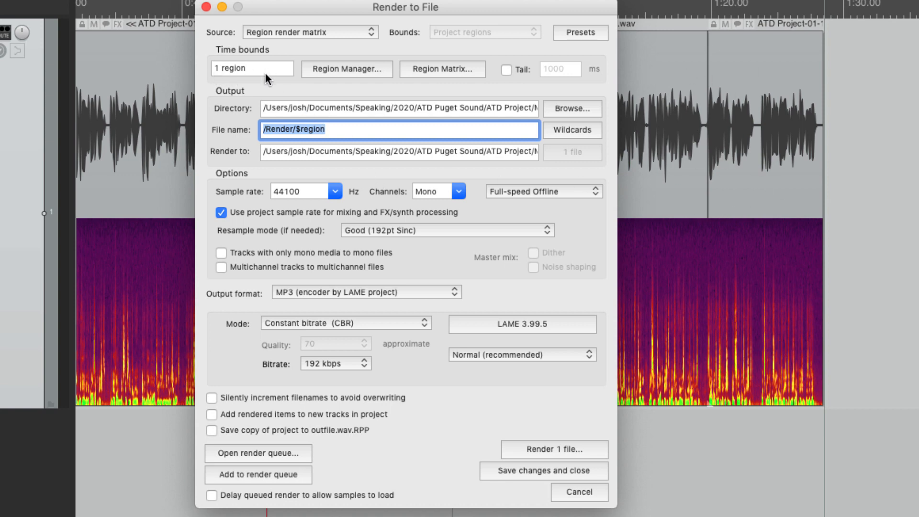
# Check each region's render matrix assignment in the Region/Marker Manager opened from the render settings, and close it.
pyautogui.click(331, 70)
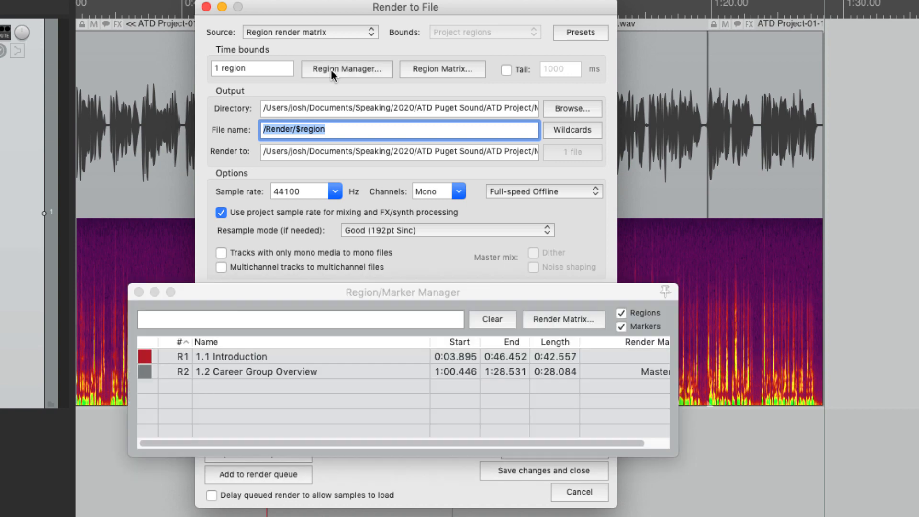
pyautogui.hscroll(2, 627, 379)
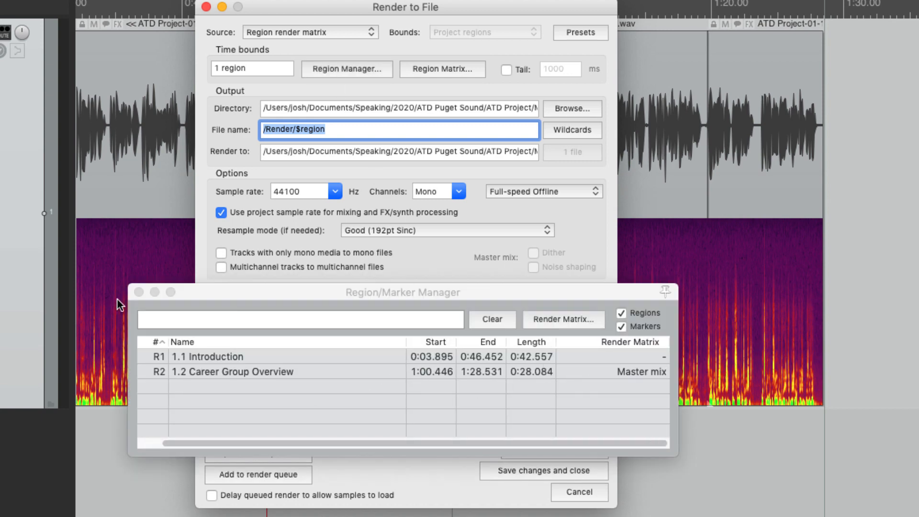
pyautogui.click(135, 292)
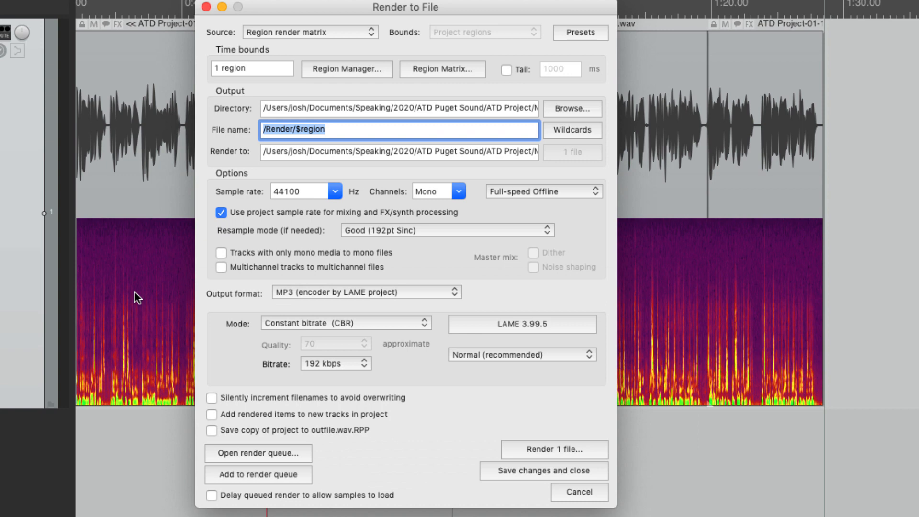
# Try toggling Master mix for both regions in the Region Render Matrix, and leave only 1.2 Career Group Overview enabled.
pyautogui.click(427, 73)
pyautogui.moveTo(388, 238); pyautogui.dragTo(399, 236)
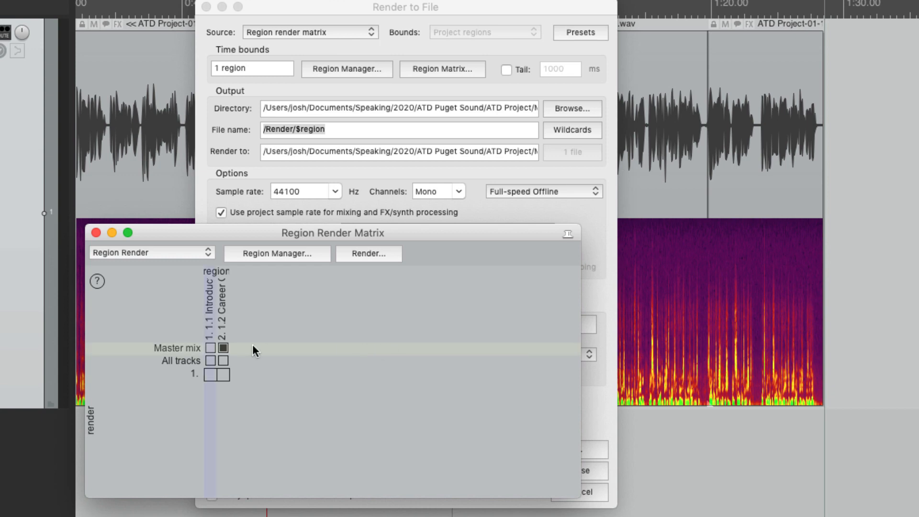
pyautogui.click(210, 348)
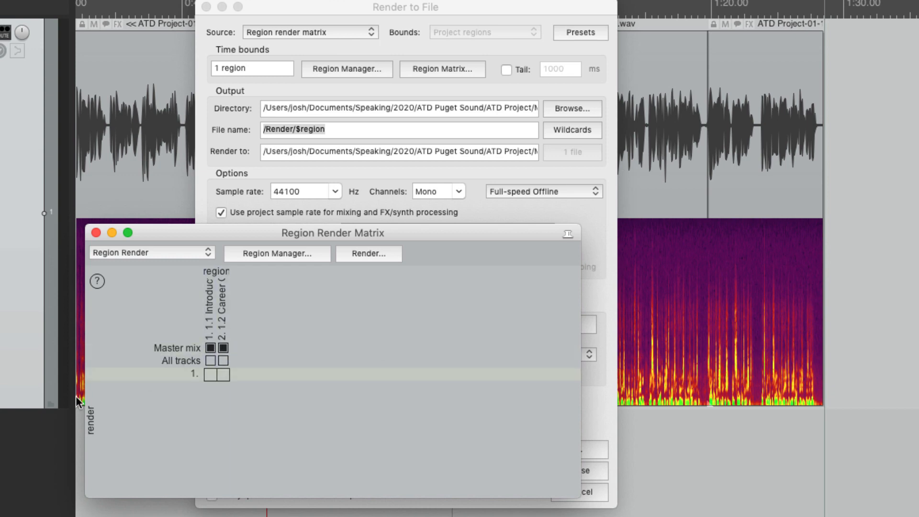
pyautogui.click(214, 354)
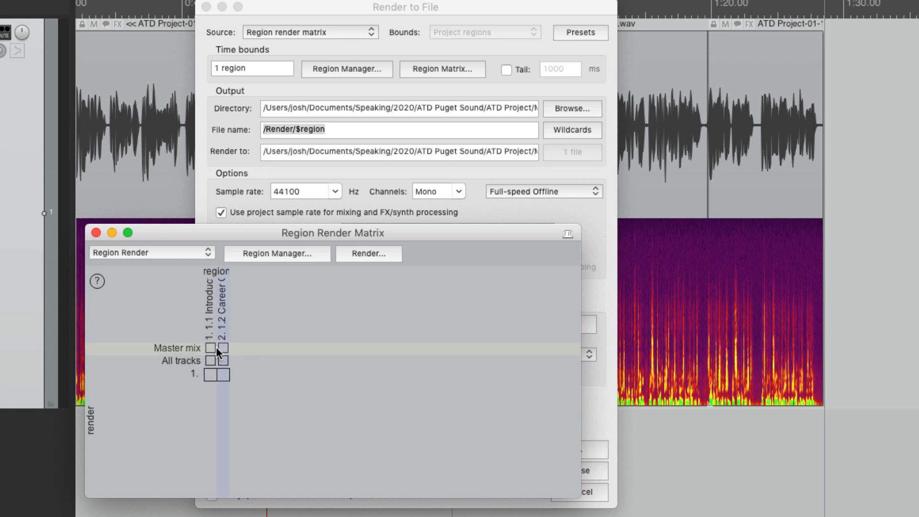
pyautogui.click(224, 348)
pyautogui.click(211, 348)
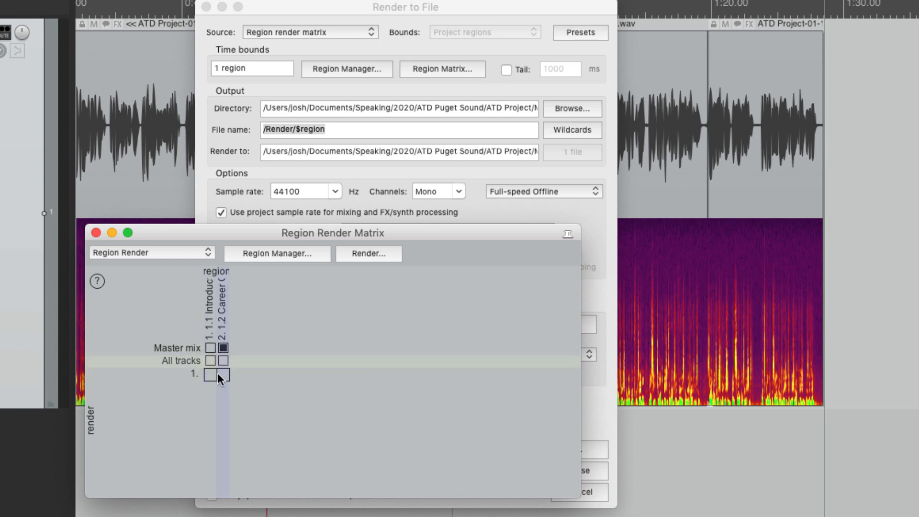
pyautogui.click(95, 233)
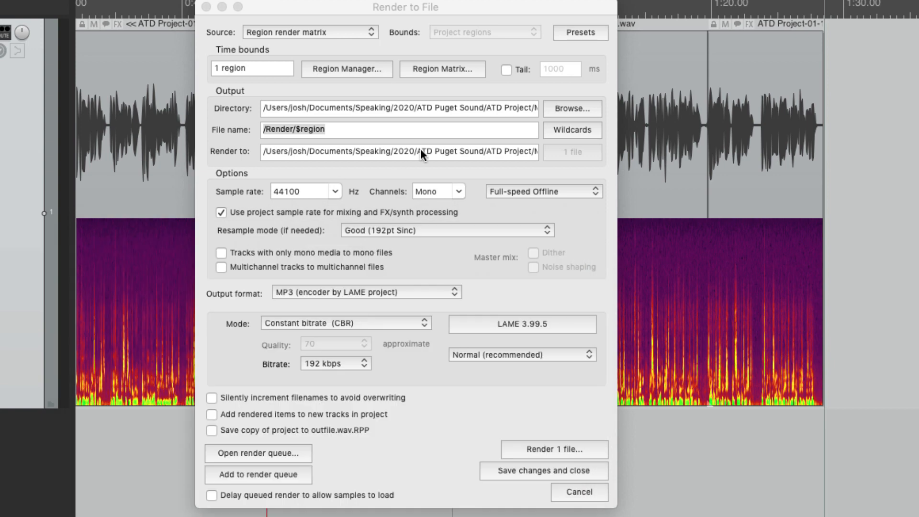
# Render only the 1.2 Career Group Overview region, overwriting its existing MP3, and reveal the rendered file in Finder.
pyautogui.click(383, 137)
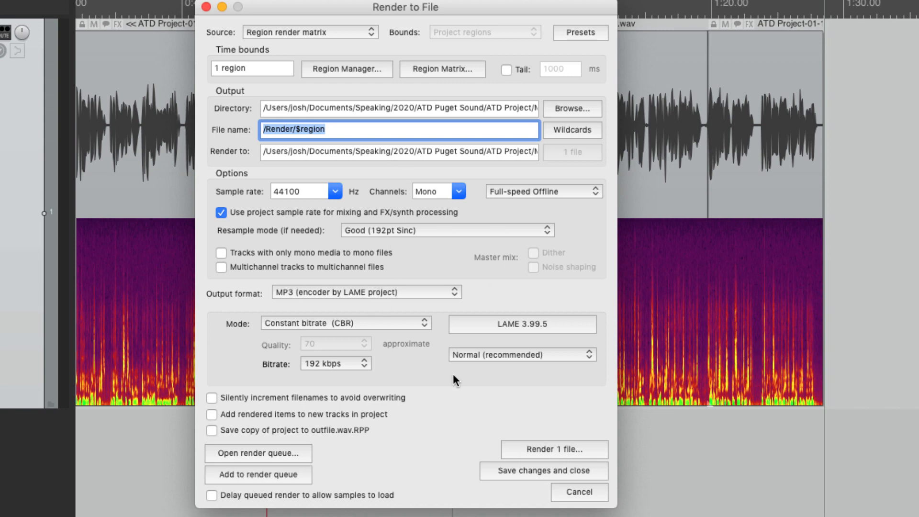
pyautogui.click(540, 451)
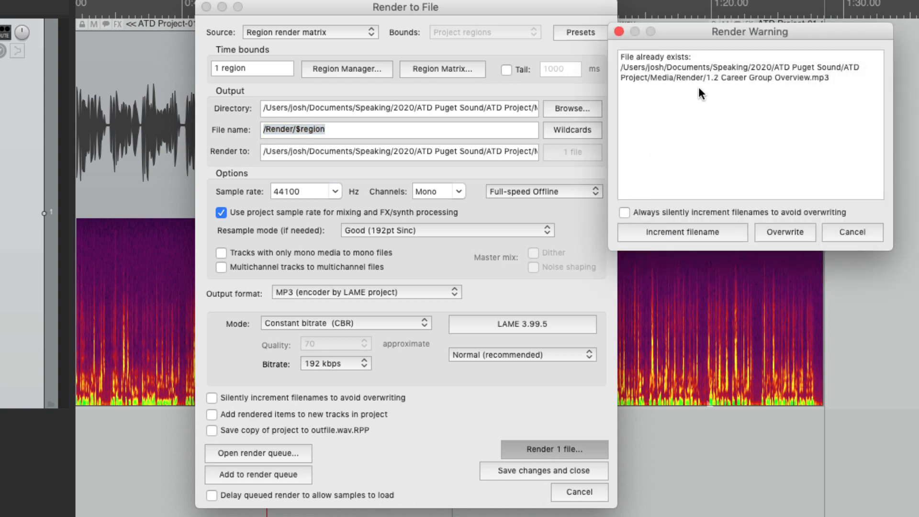
pyautogui.moveTo(733, 37); pyautogui.dragTo(682, 69)
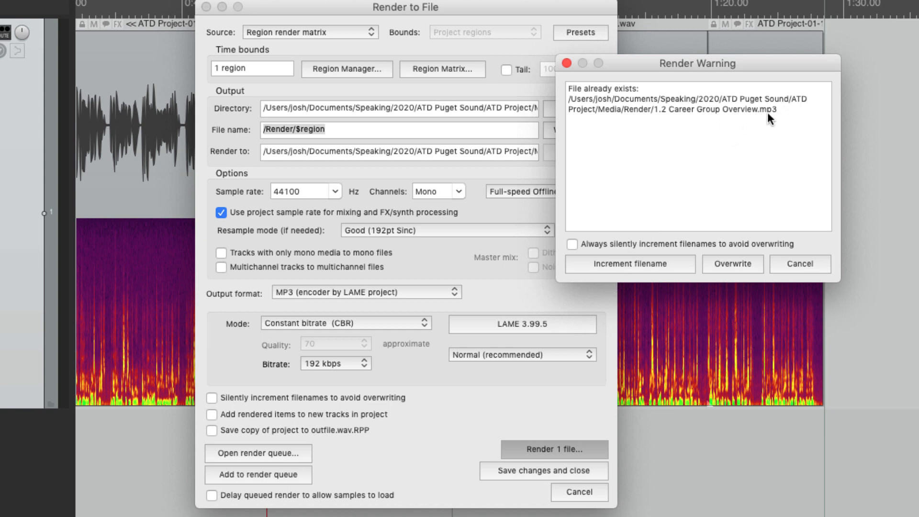
pyautogui.click(745, 266)
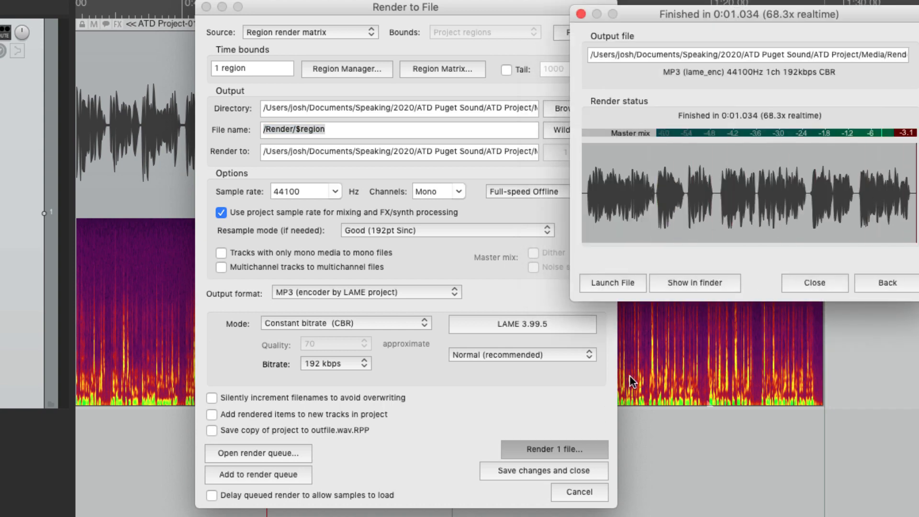
pyautogui.click(718, 283)
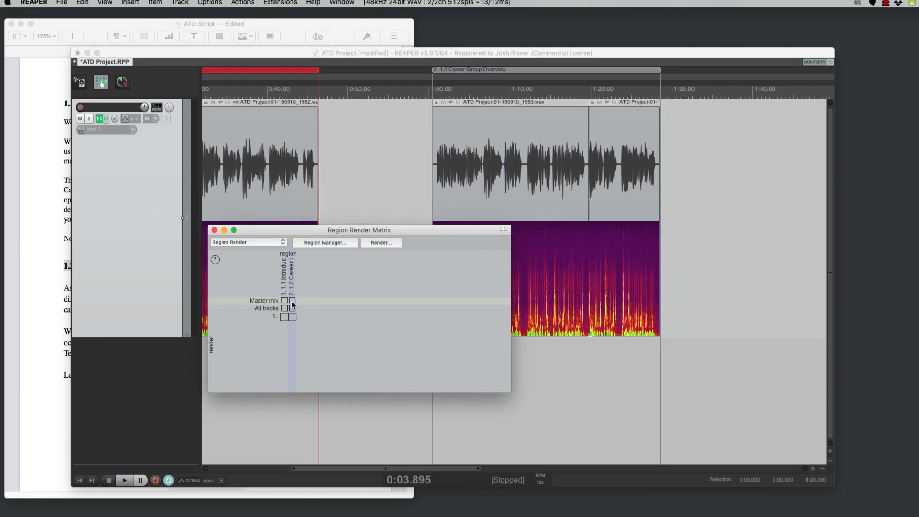
# Enable Master mix for the 1.2 Career Group Overview region in the Region Render Matrix.
pyautogui.click(292, 300)
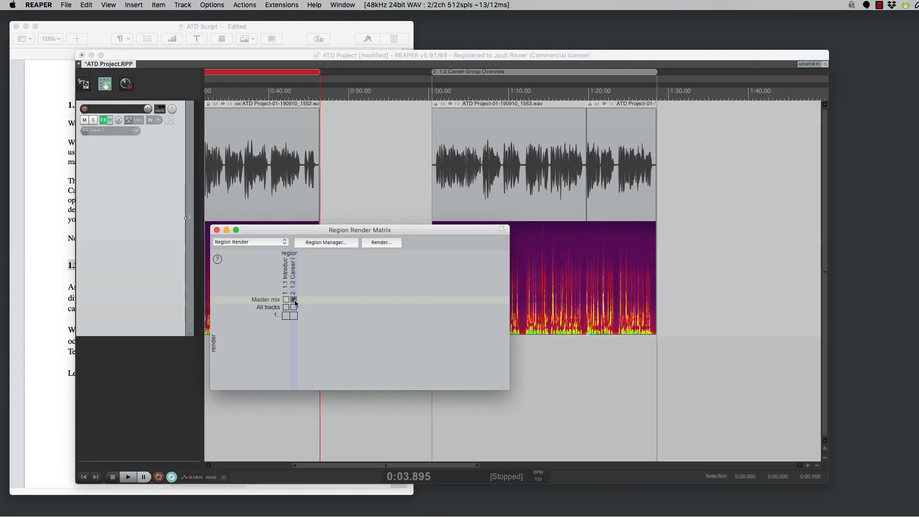